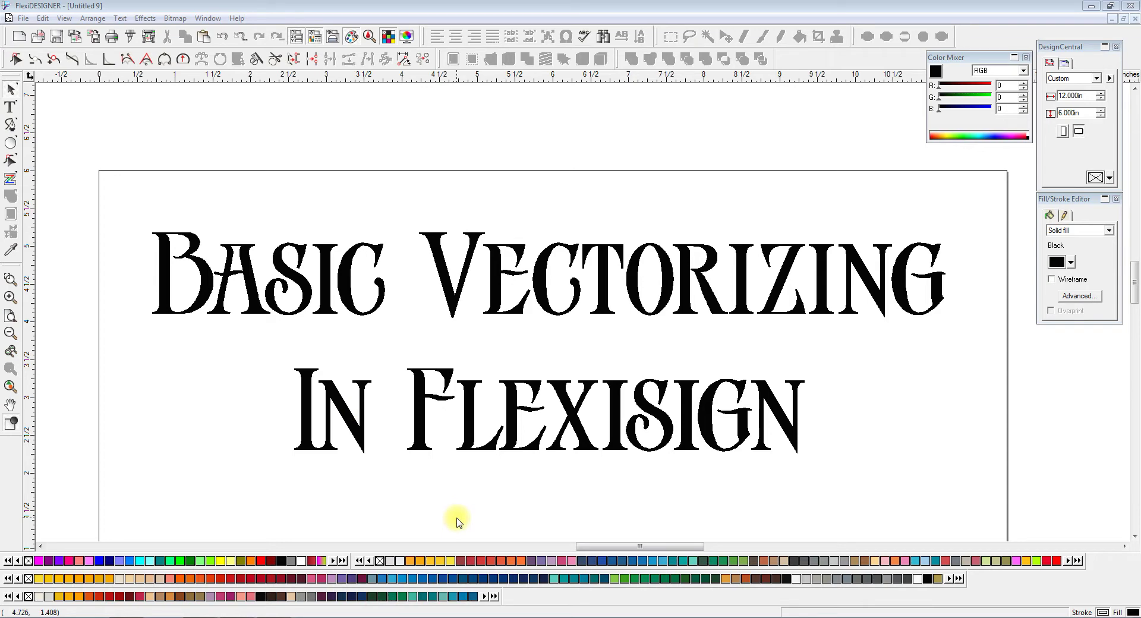
scroll(457, 518, "down", 3)
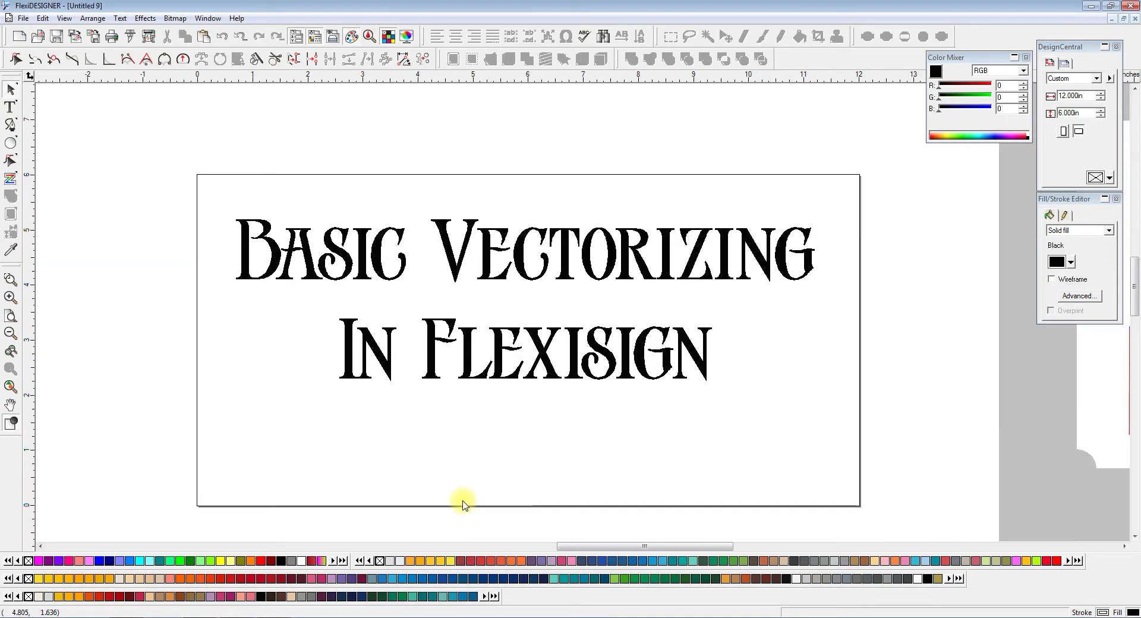
left_click(545, 355)
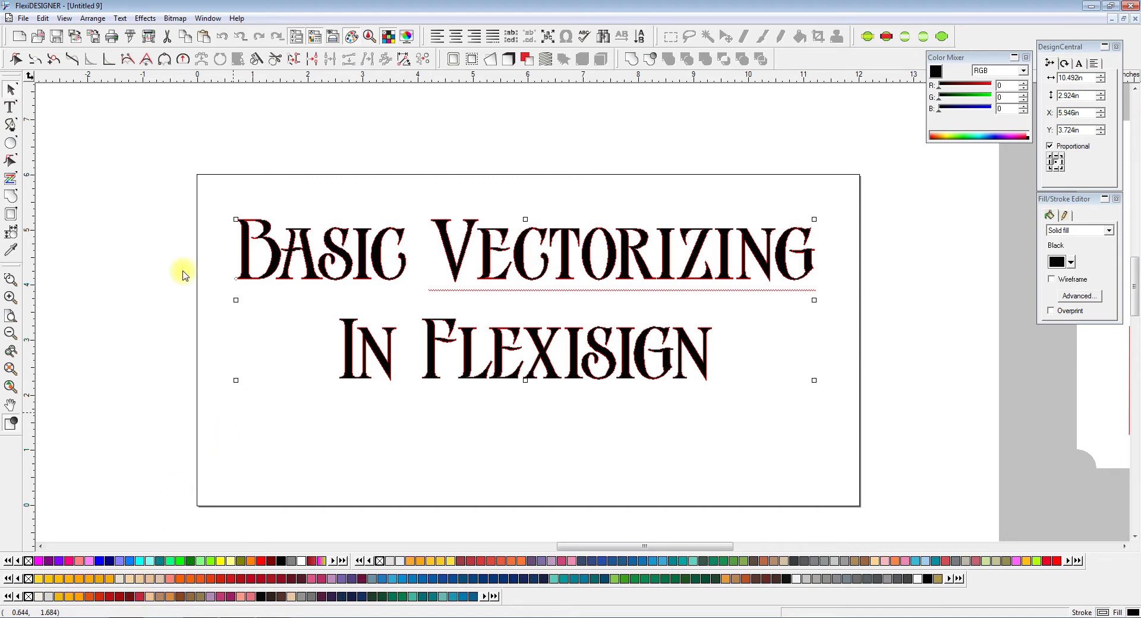
key("alt+Tab")
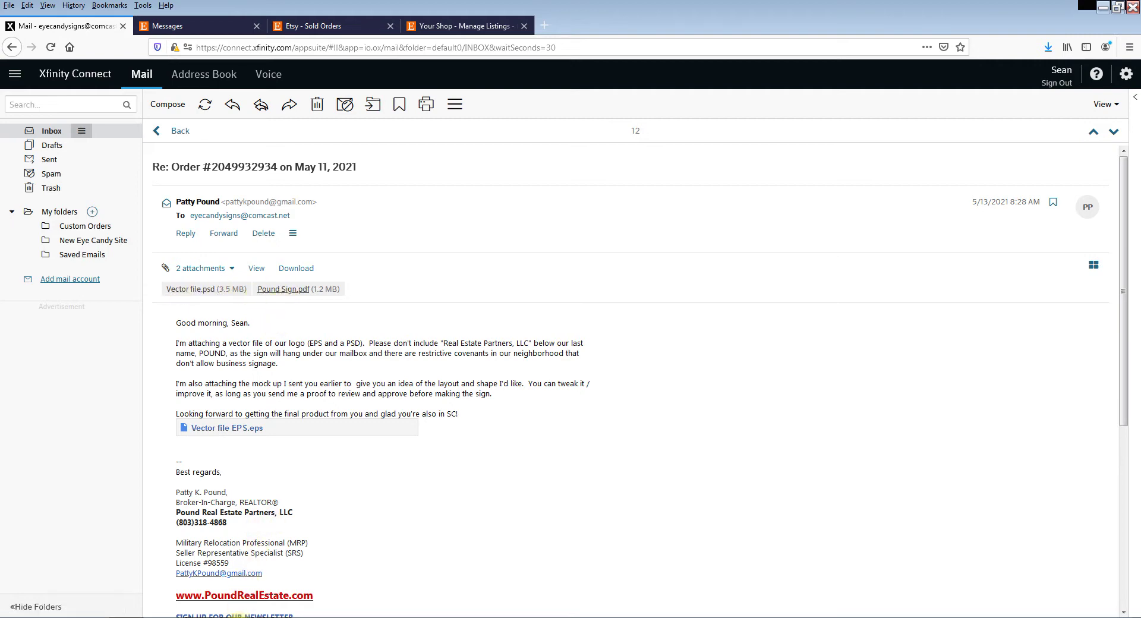
key("alt+Tab")
left_click(445, 135)
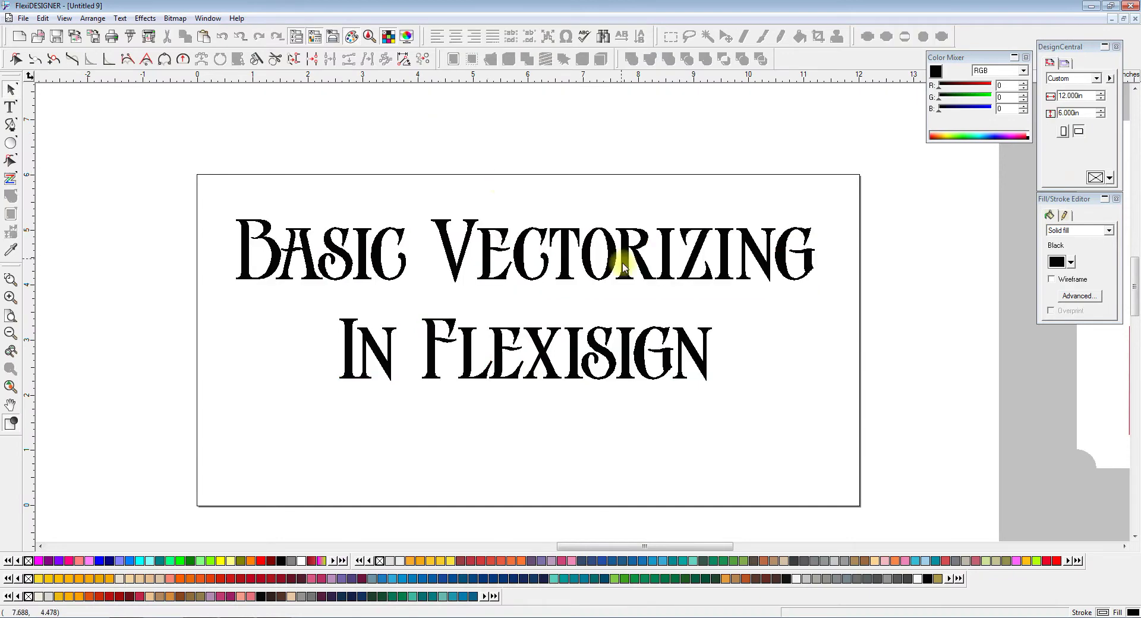
Delete the "Basic Vectorizing In Flexisign" title text from the page.
scroll(623, 296, "down", 3)
scroll(623, 296, "right", 3)
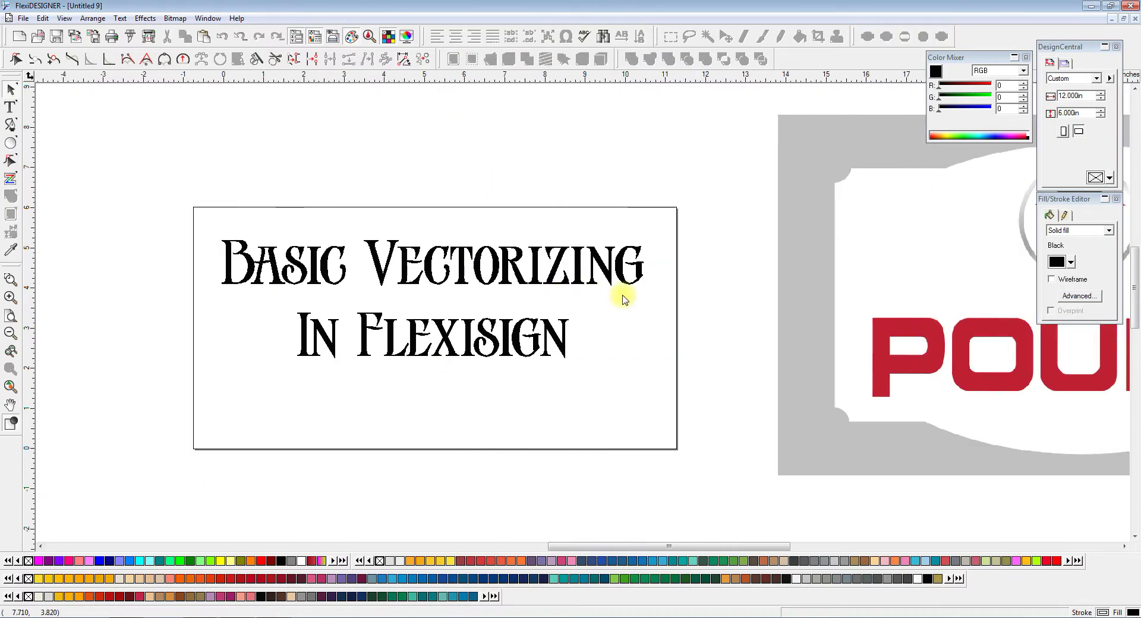
left_click(640, 277)
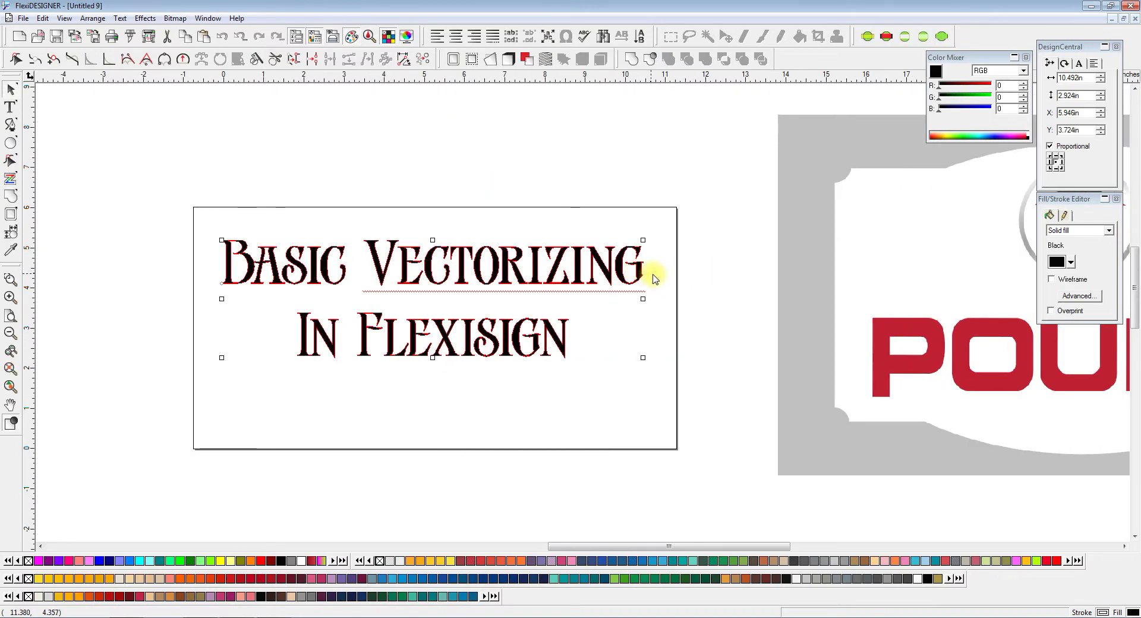
key("Delete")
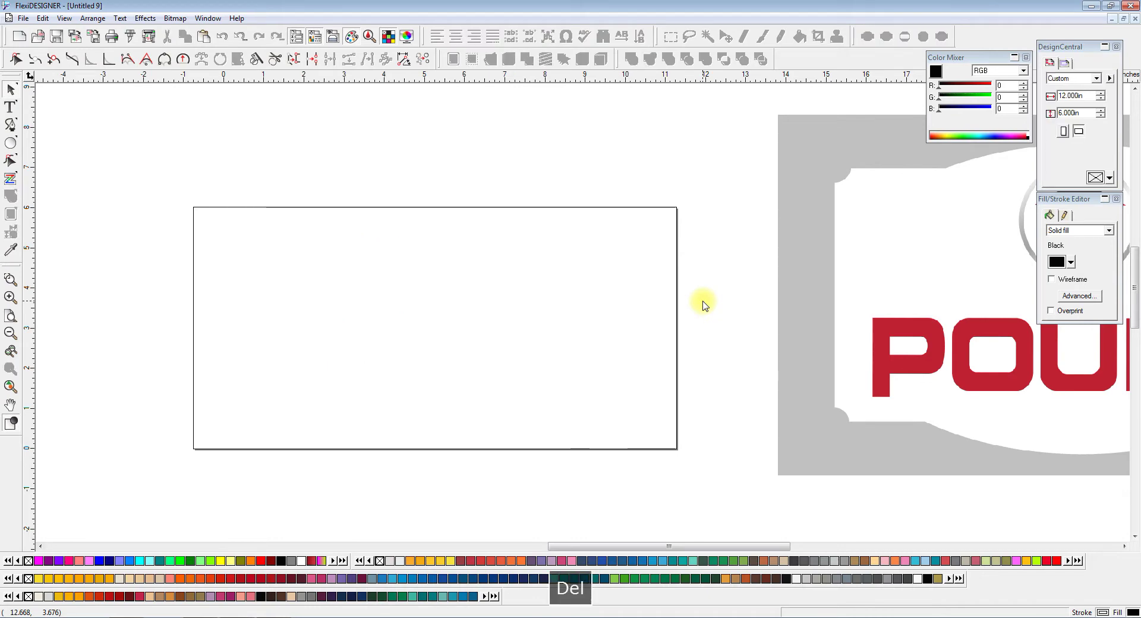
Move the POUND sign mock-up image closer to the page, to about X 19.74 in, Y 3.27 in, and view its bitmap properties.
scroll(704, 305, "right", 9)
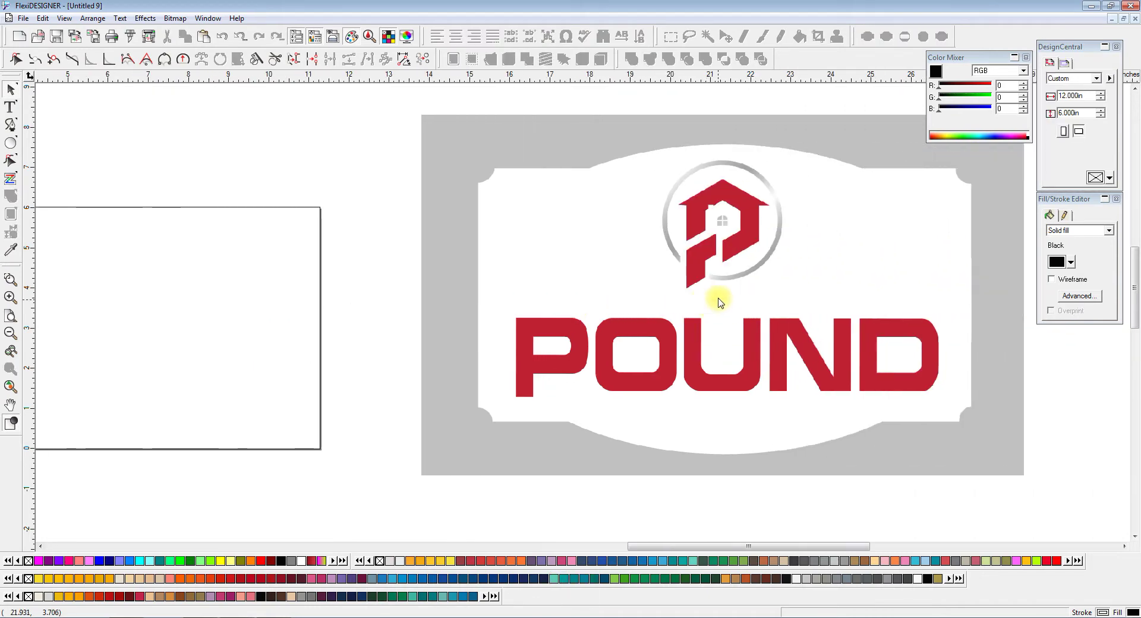
left_click(720, 302)
left_click_drag(732, 280, 666, 305)
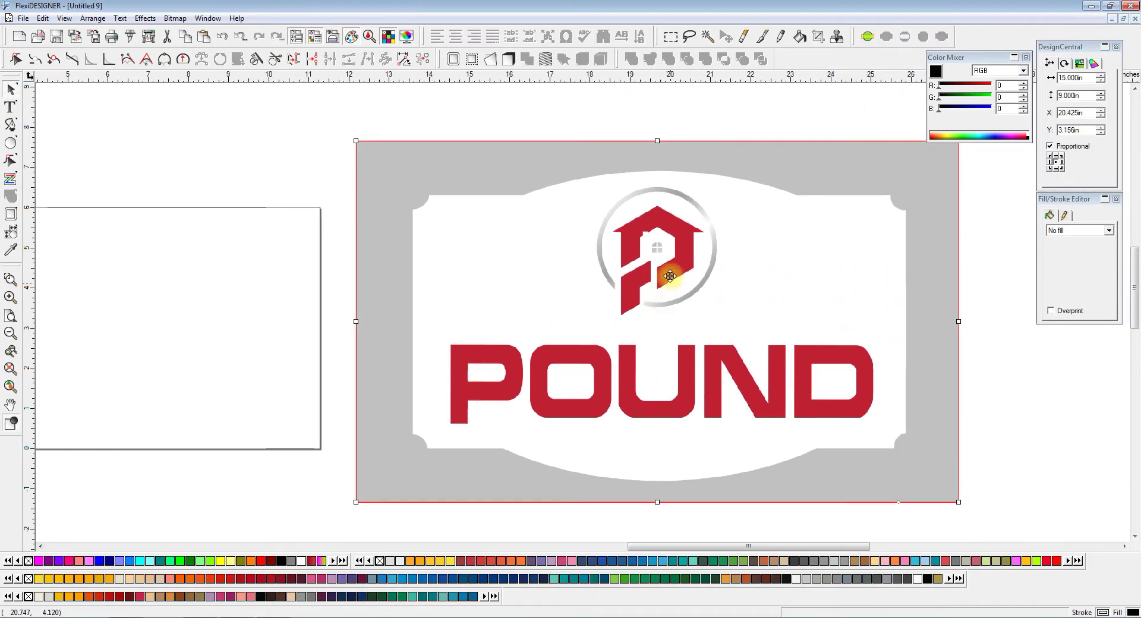
left_click(1080, 64)
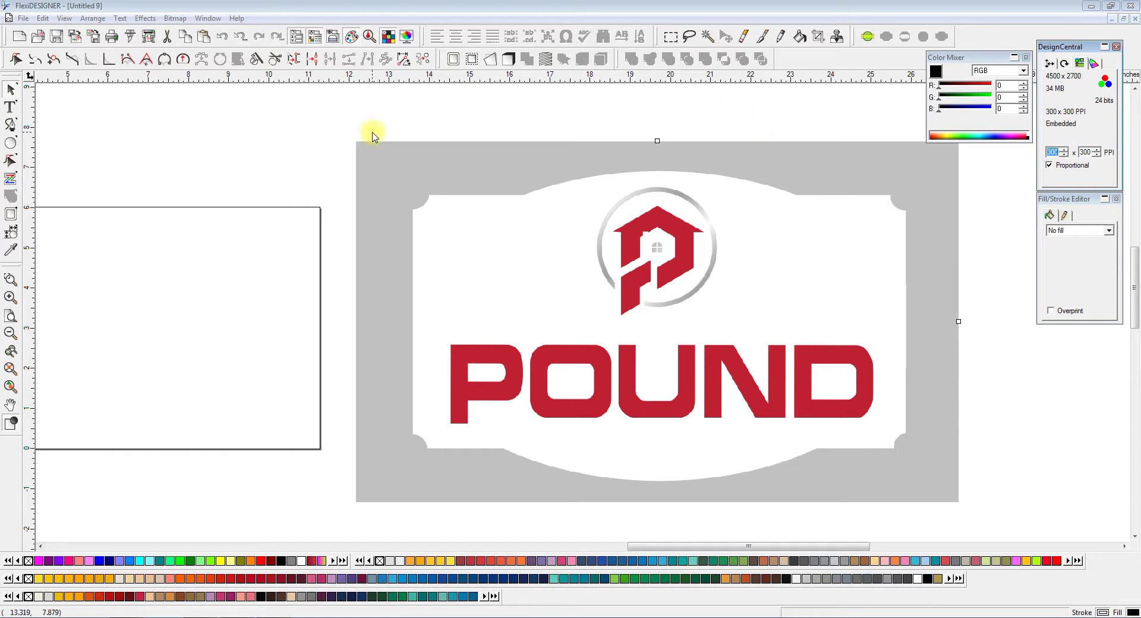
left_click(448, 232)
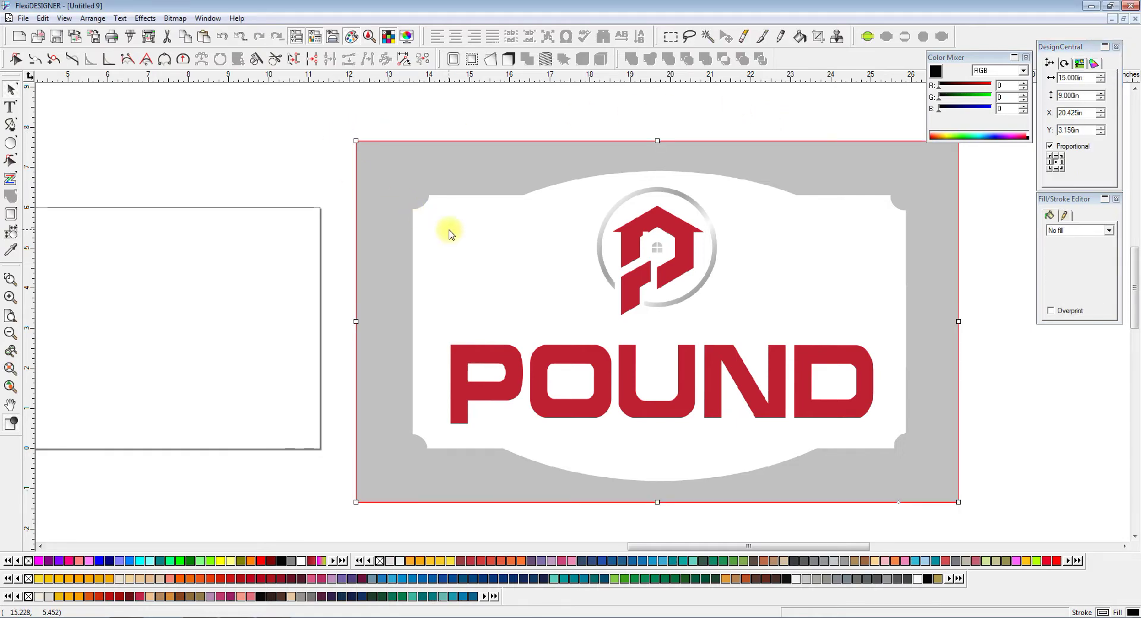
left_click(448, 133)
left_click_drag(502, 254, 477, 255)
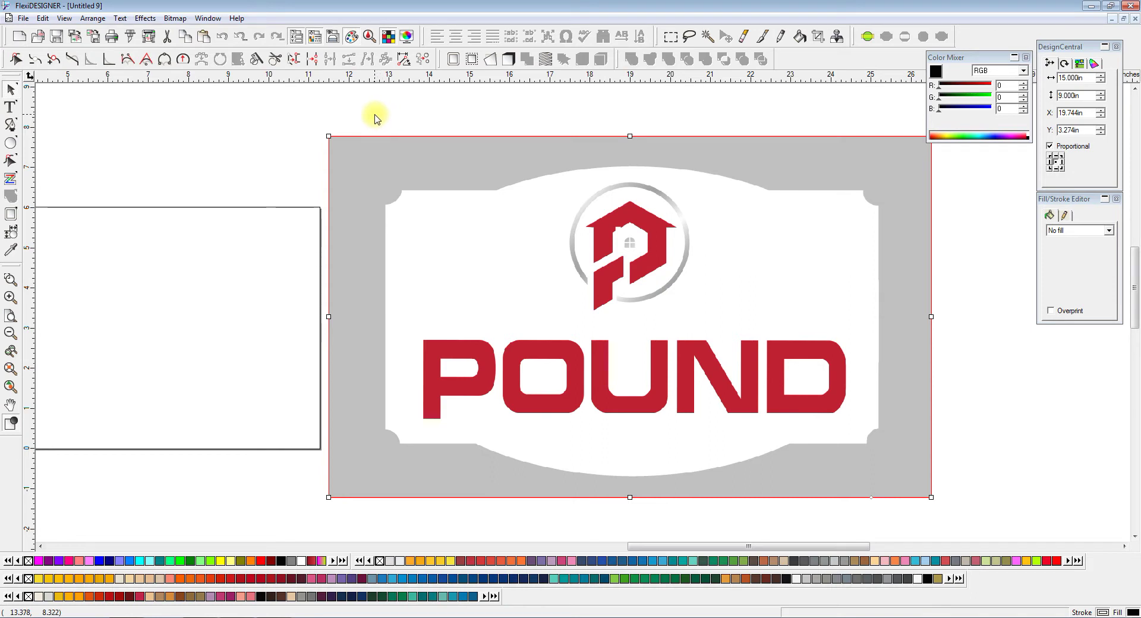
Shift the POUND mock-up image slightly beside the page, to about X 19.84 in, Y 3.47 in, and deselect it.
left_click(375, 117)
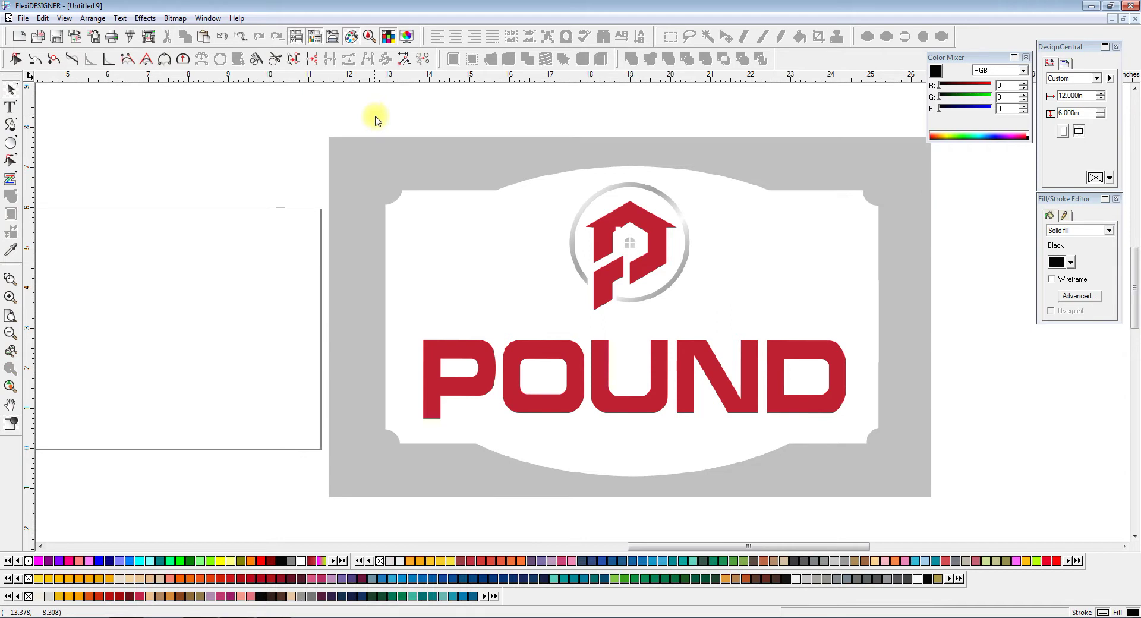
left_click(438, 249)
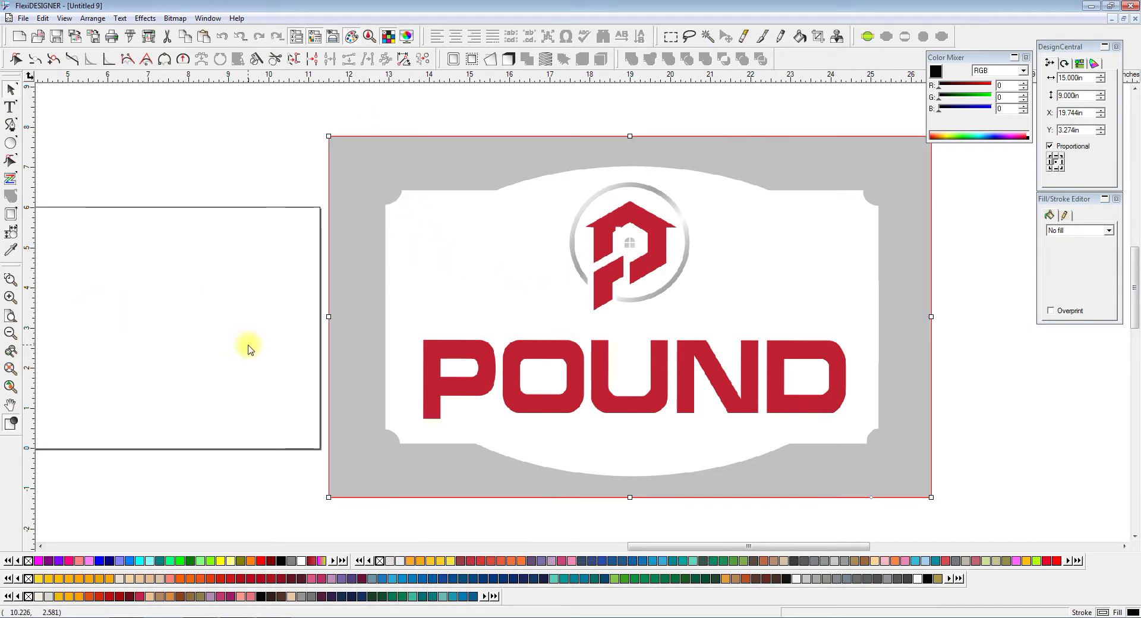
scroll(249, 349, "left", 3)
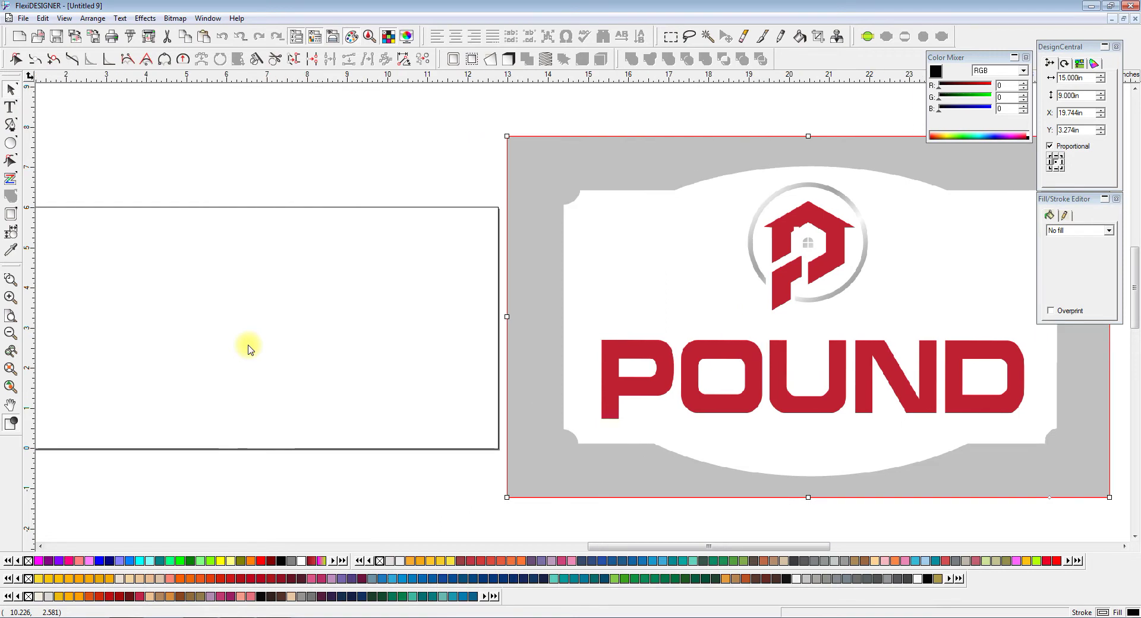
scroll(249, 349, "down", 1)
scroll(248, 349, "left", 3)
scroll(249, 349, "right", 1)
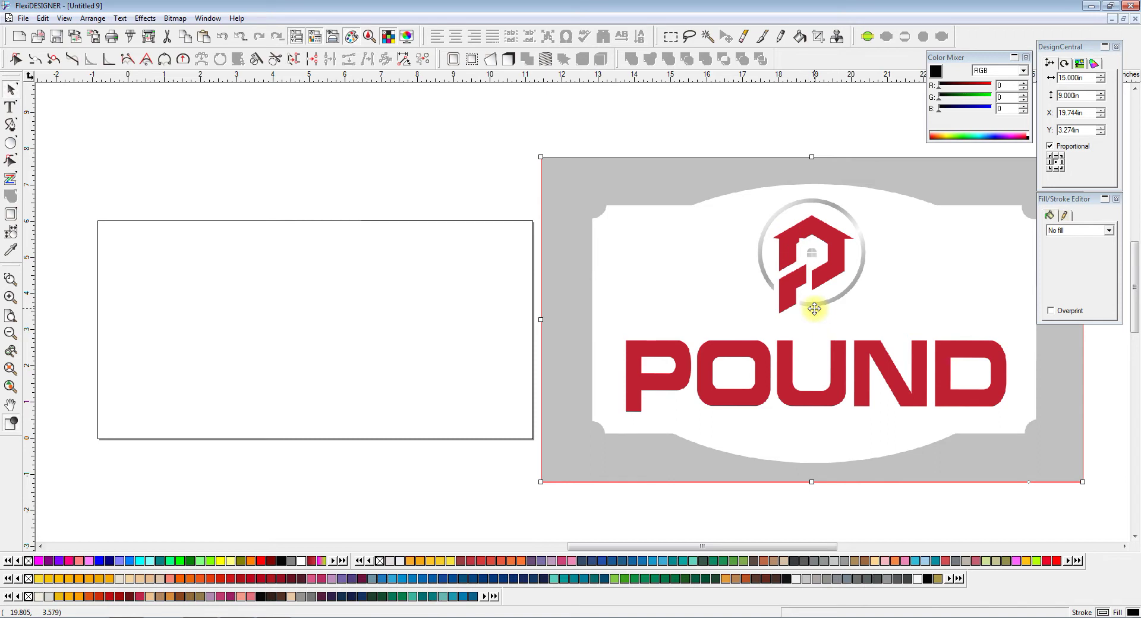
left_click(541, 114)
mouse_move(604, 244)
left_mouse_down()
mouse_move(430, 249)
mouse_move(701, 265)
mouse_move(622, 244)
left_mouse_up()
left_click(509, 190)
left_click(624, 242)
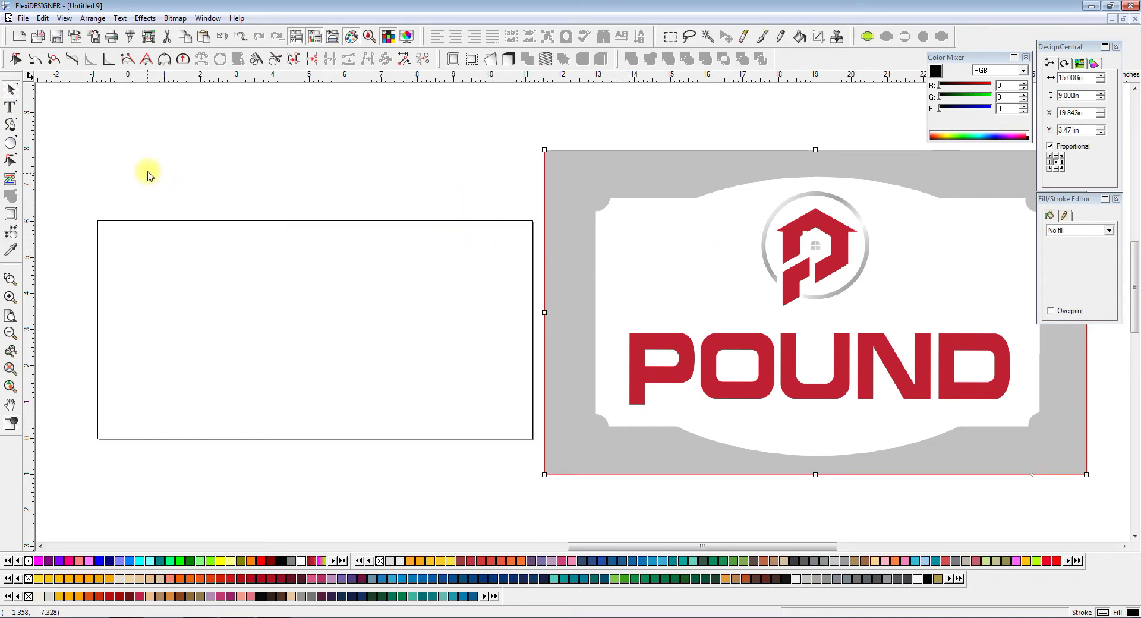
left_click(733, 113)
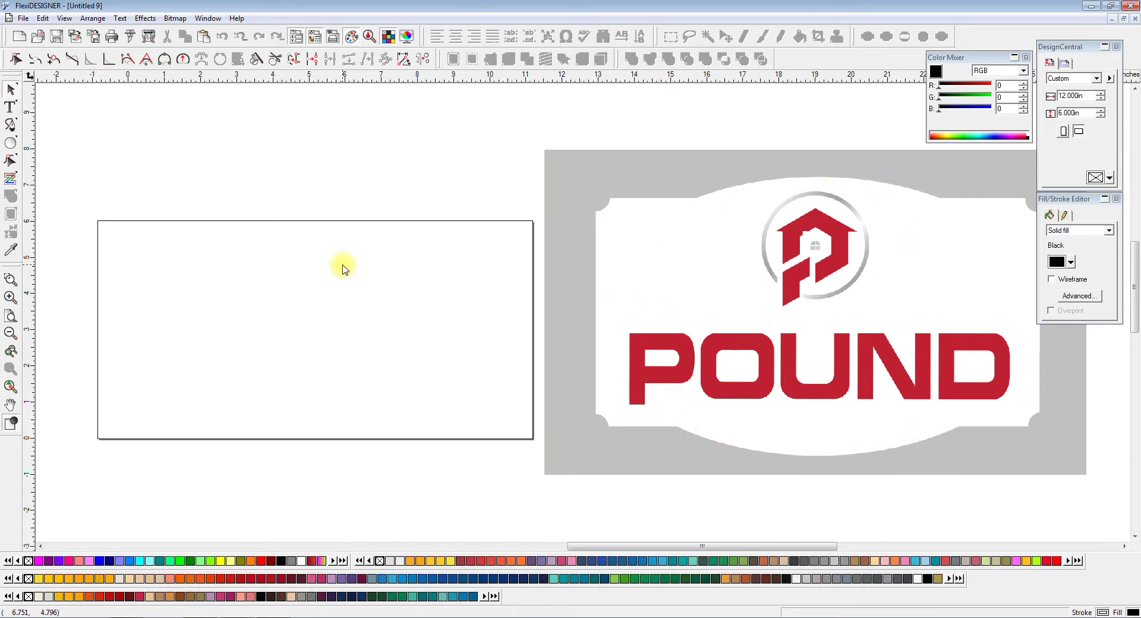
Draw a black-filled oval 12 in wide and 6 in high that fills the page from corner to corner.
left_click(11, 143)
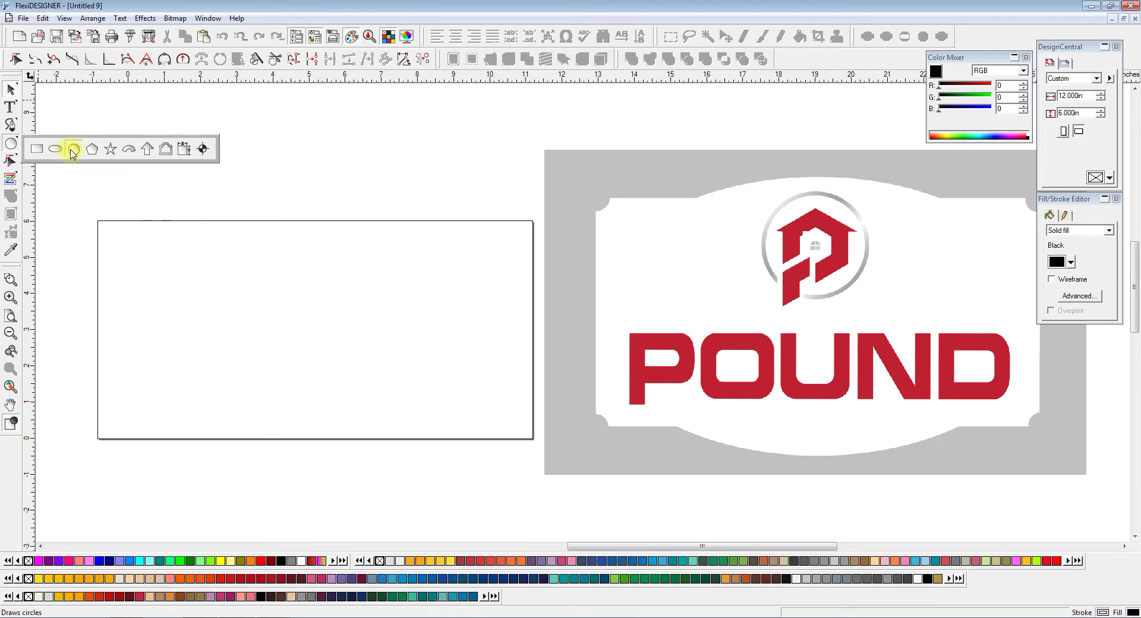
left_click(63, 150)
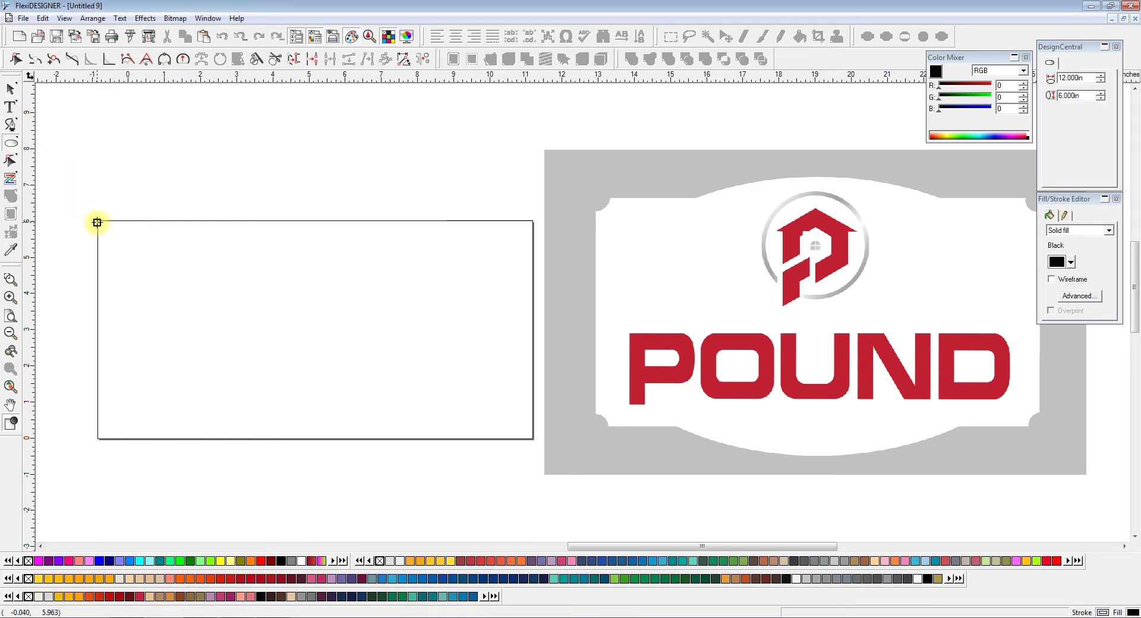
left_click_drag(97, 220, 531, 439)
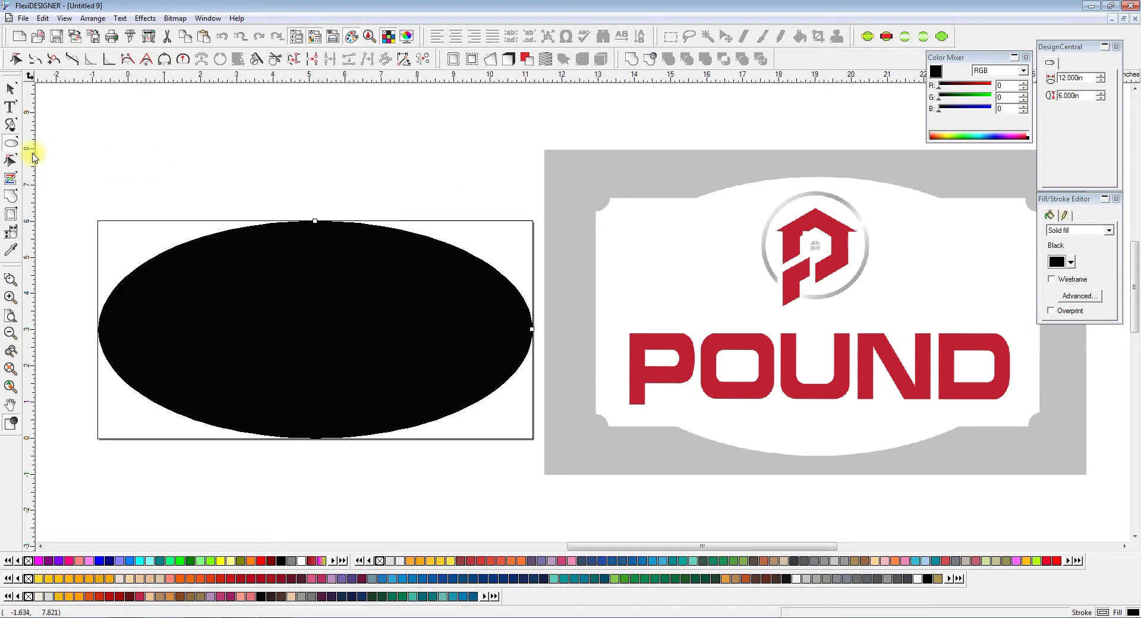
Place a 12 by 5 in rectangle with inverted corners of 0.750 in radius over the oval, starting at the page's left edge.
left_click(11, 144)
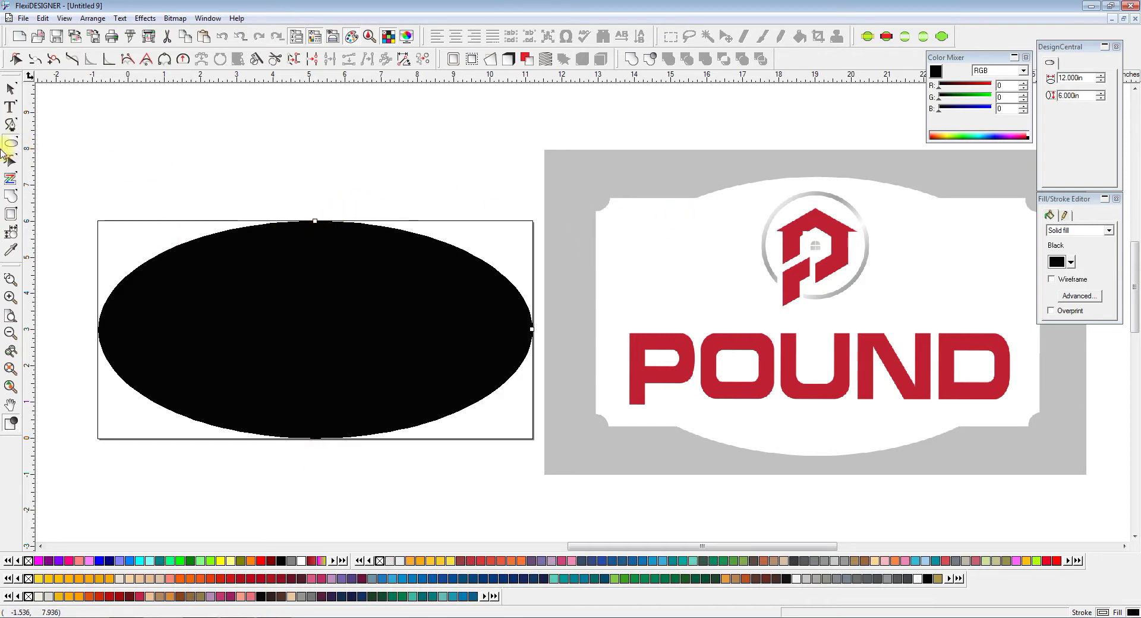
left_click_drag(12, 144, 44, 148)
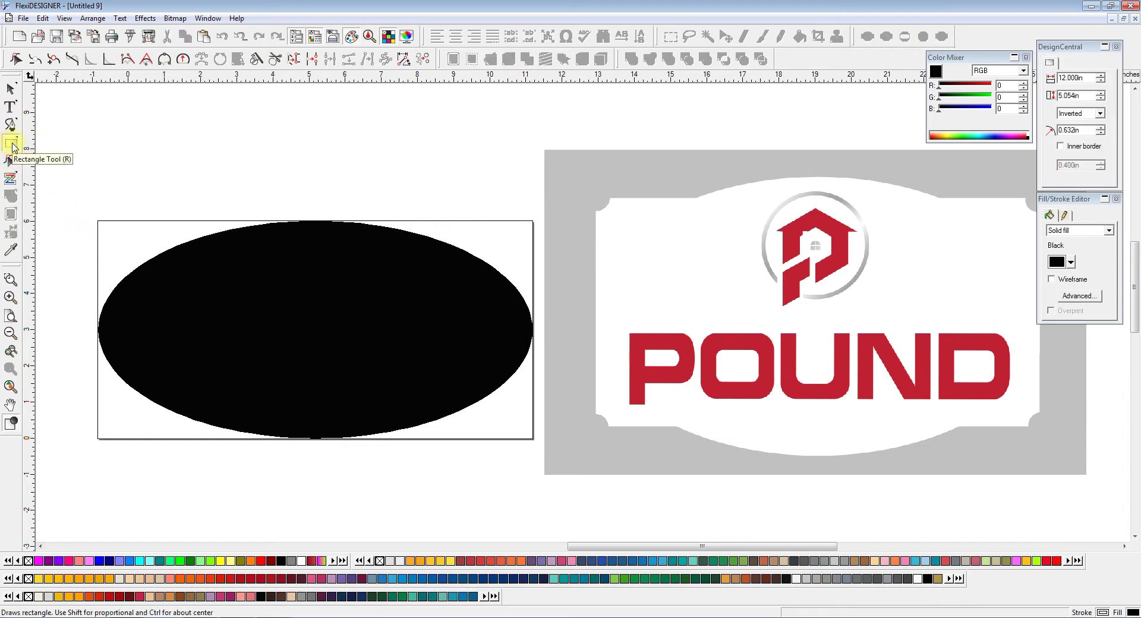
left_click(1077, 96)
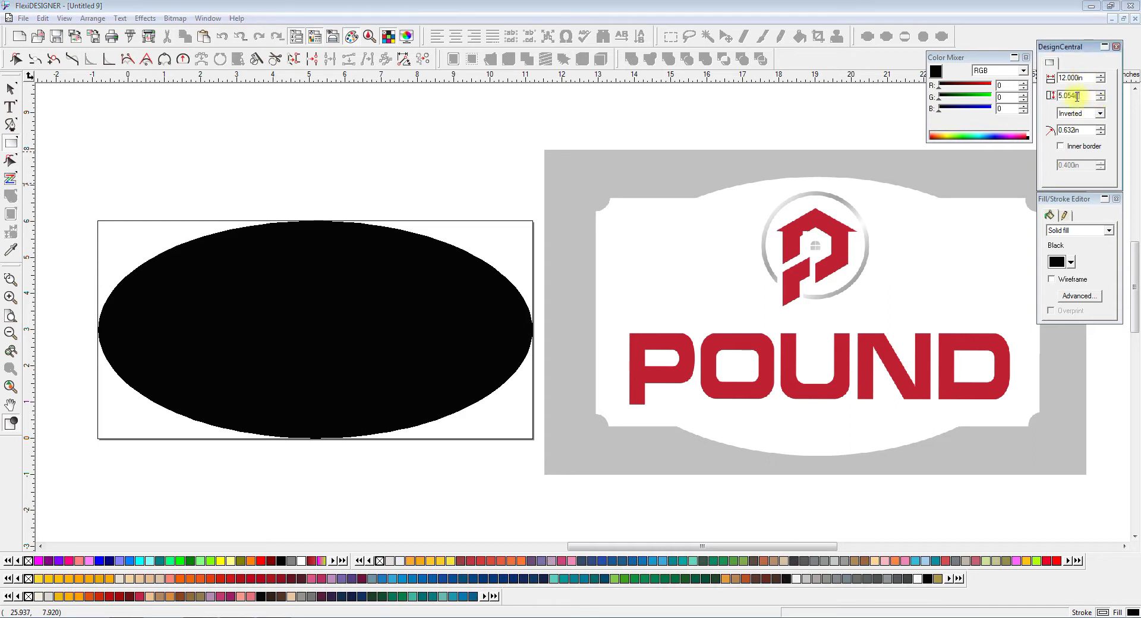
type("5")
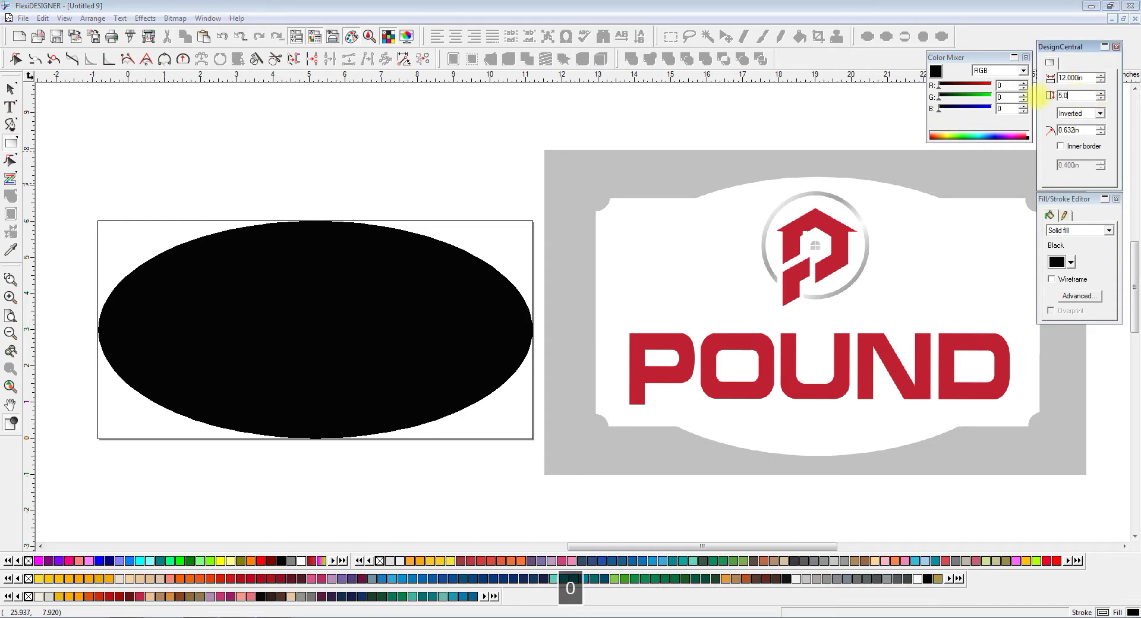
key("Tab")
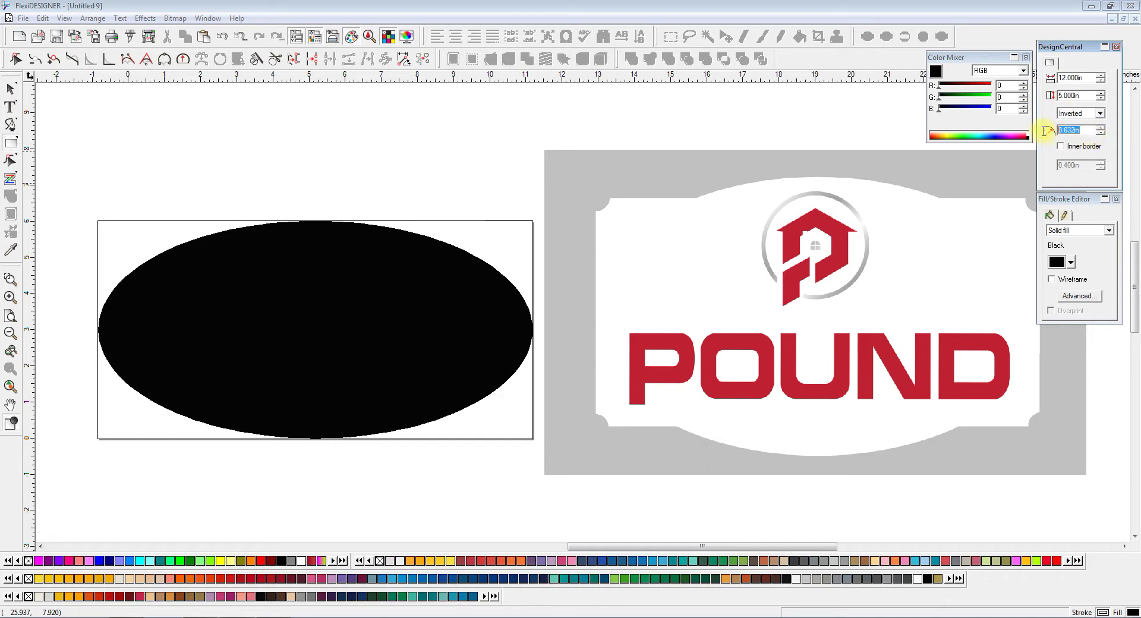
type(".750")
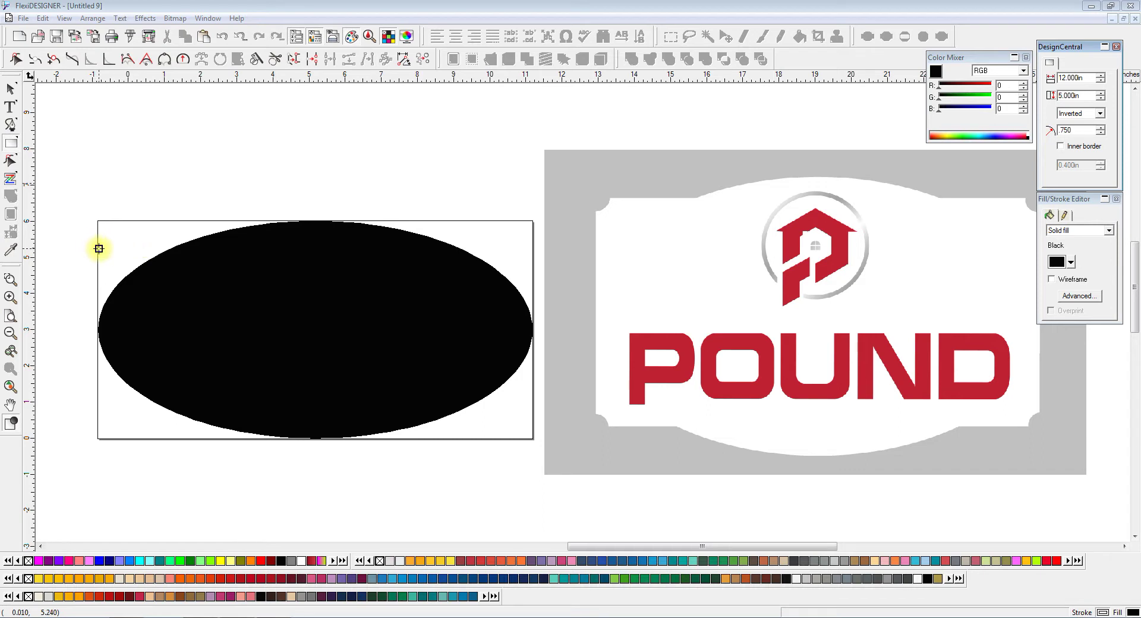
left_click(98, 248)
left_click(10, 91)
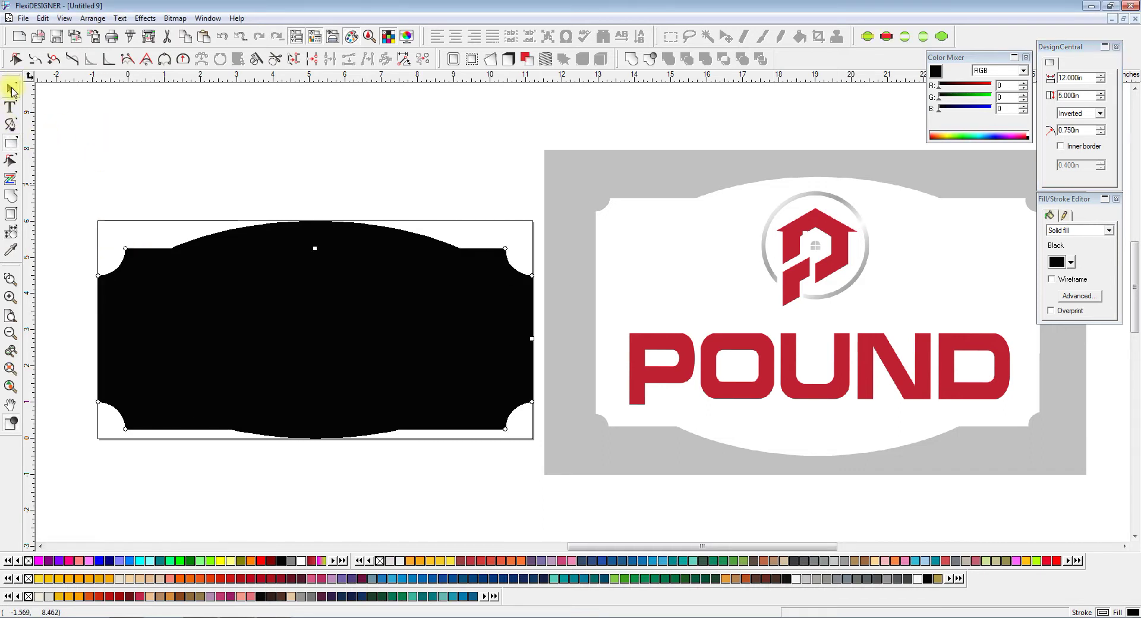
left_click(152, 157)
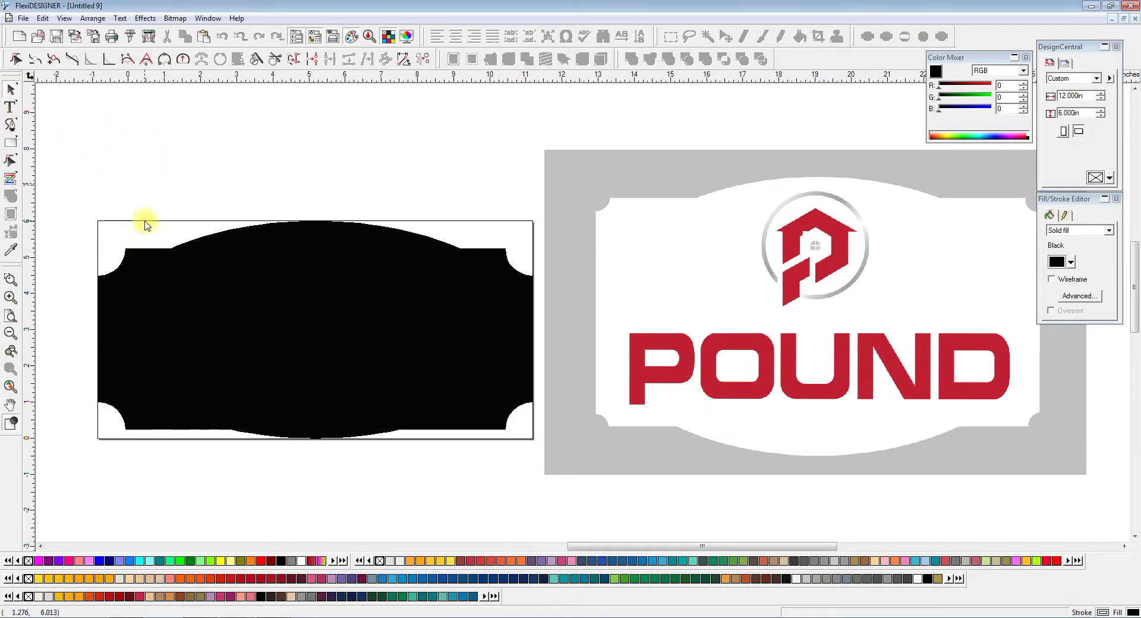
Center the inverted-corner rectangle and the oval on the page.
left_click(145, 264)
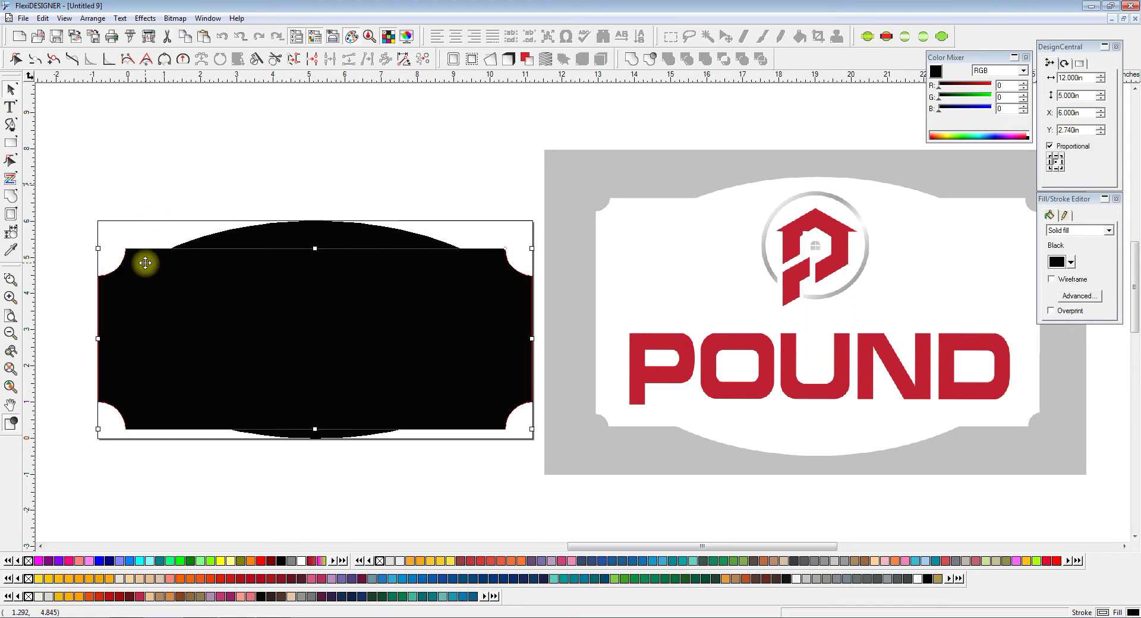
key("ctrl+5")
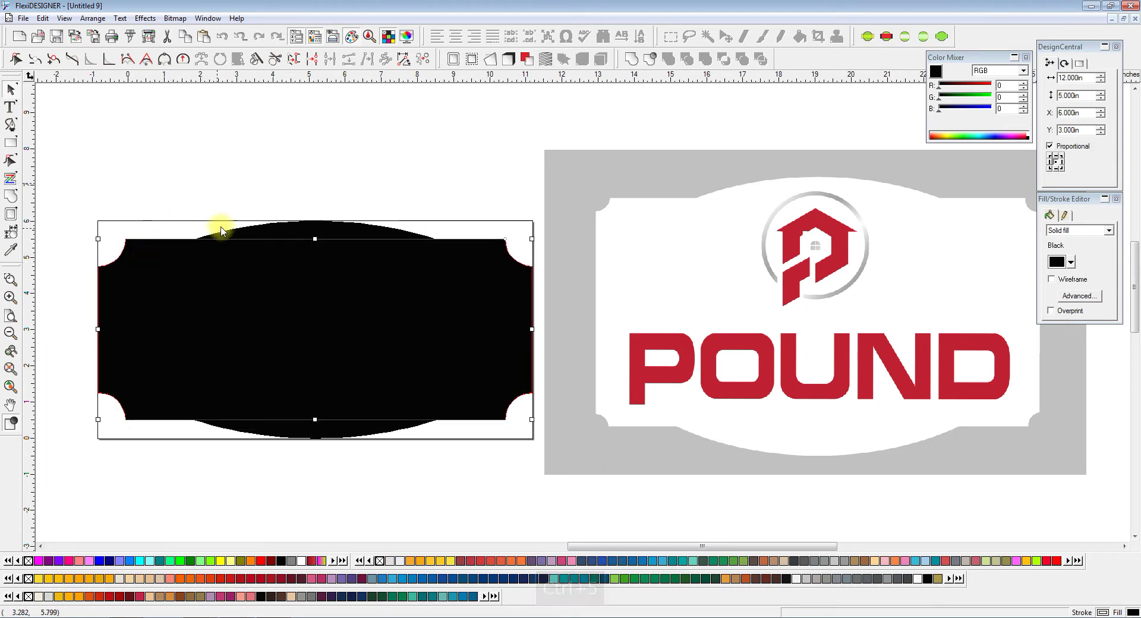
left_click(276, 233)
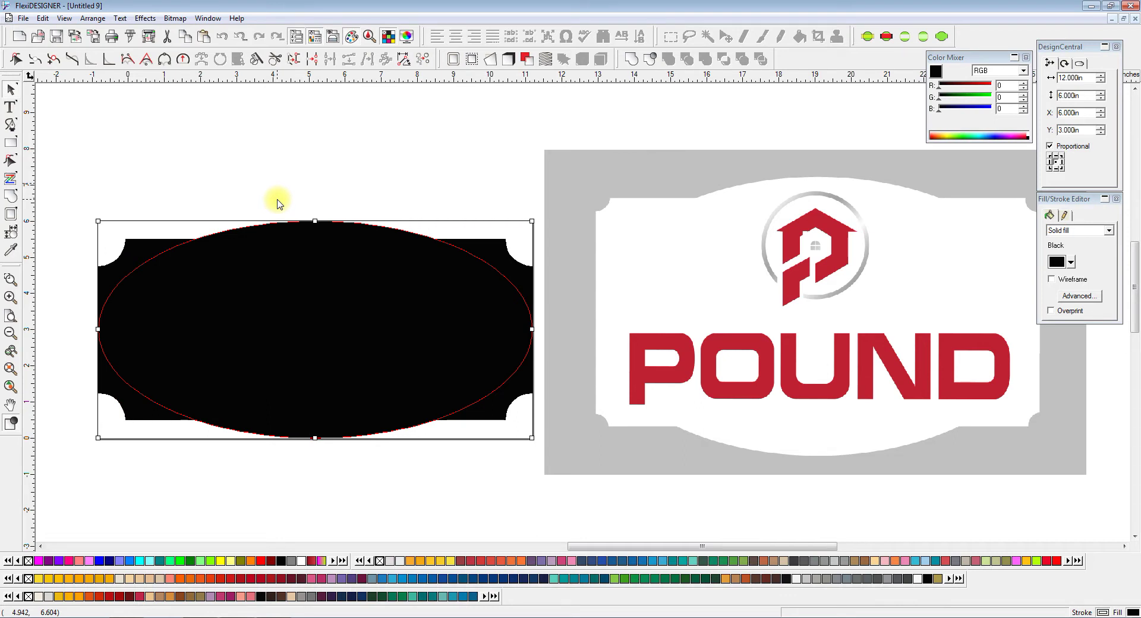
key("ctrl+5")
left_click(279, 203)
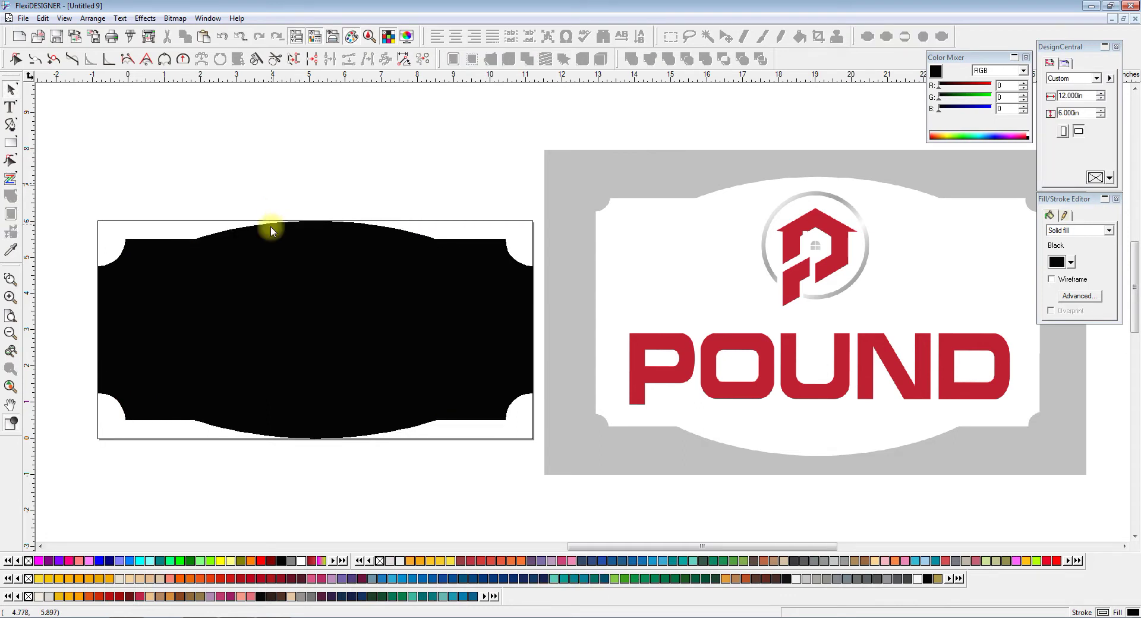
left_click(648, 223)
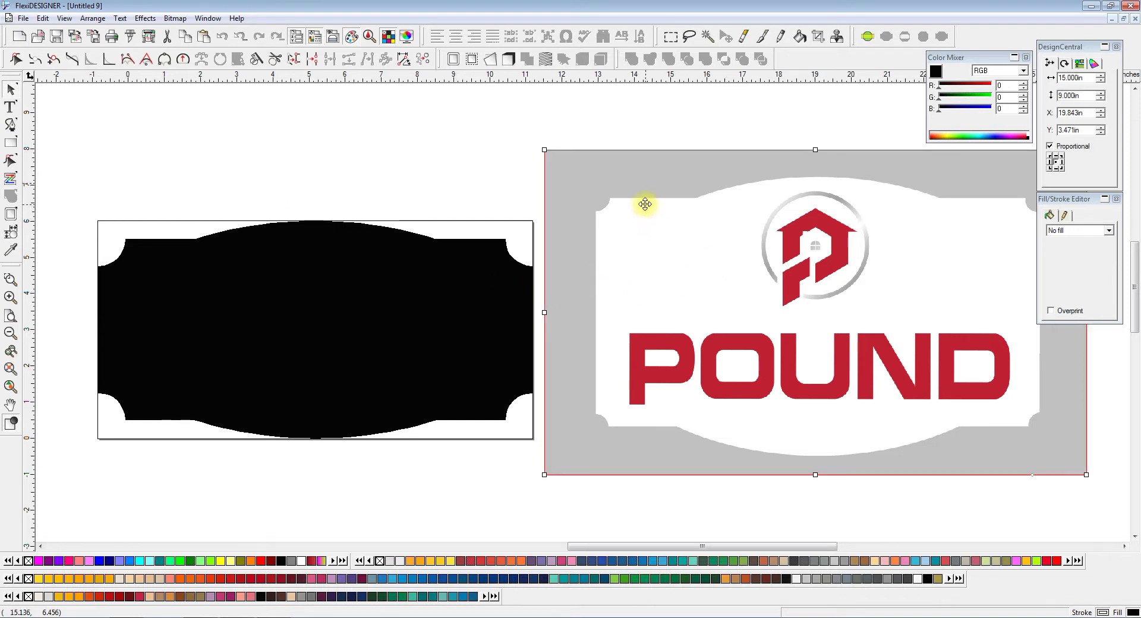
left_click(434, 151)
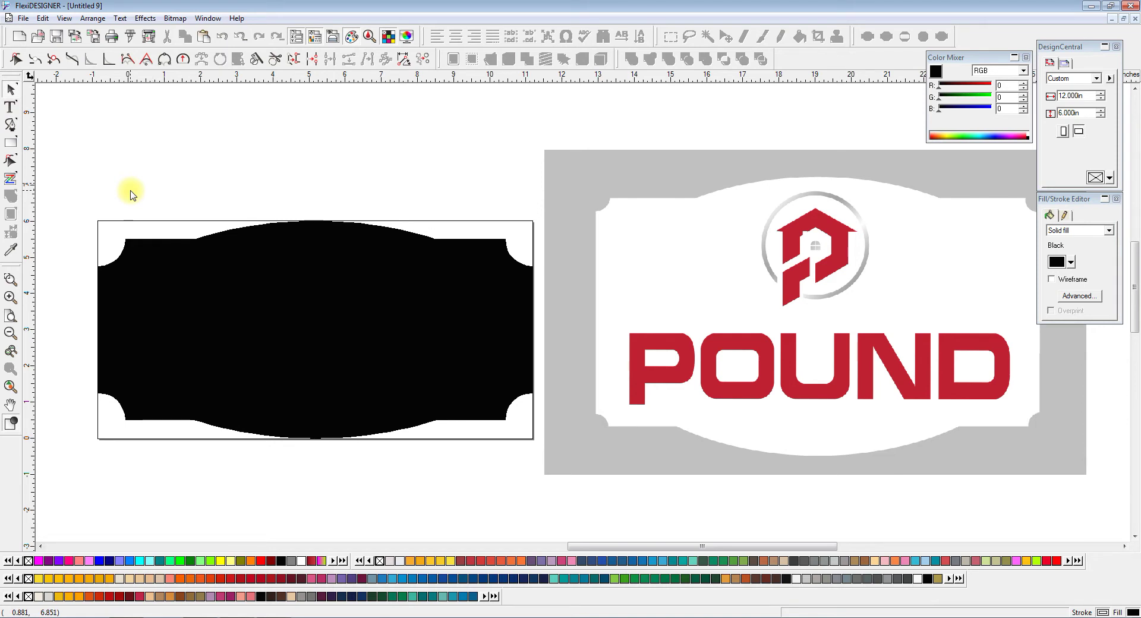
Weld the oval and the inverted-corner rectangle into a single sign outline and deselect it.
left_click(240, 235)
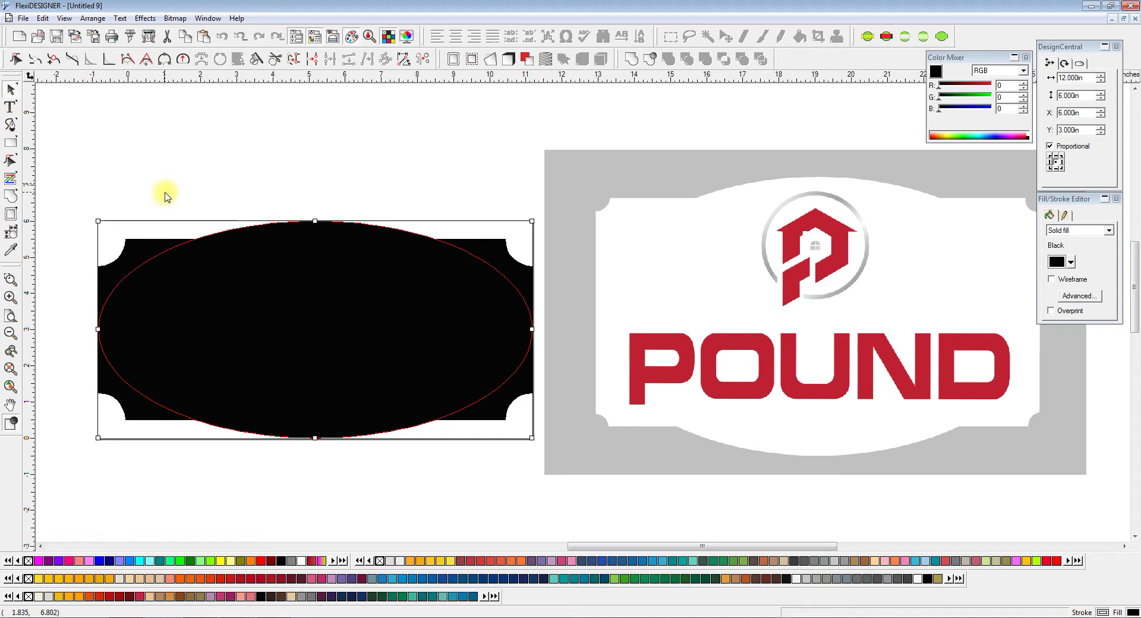
left_click(154, 246, "shift")
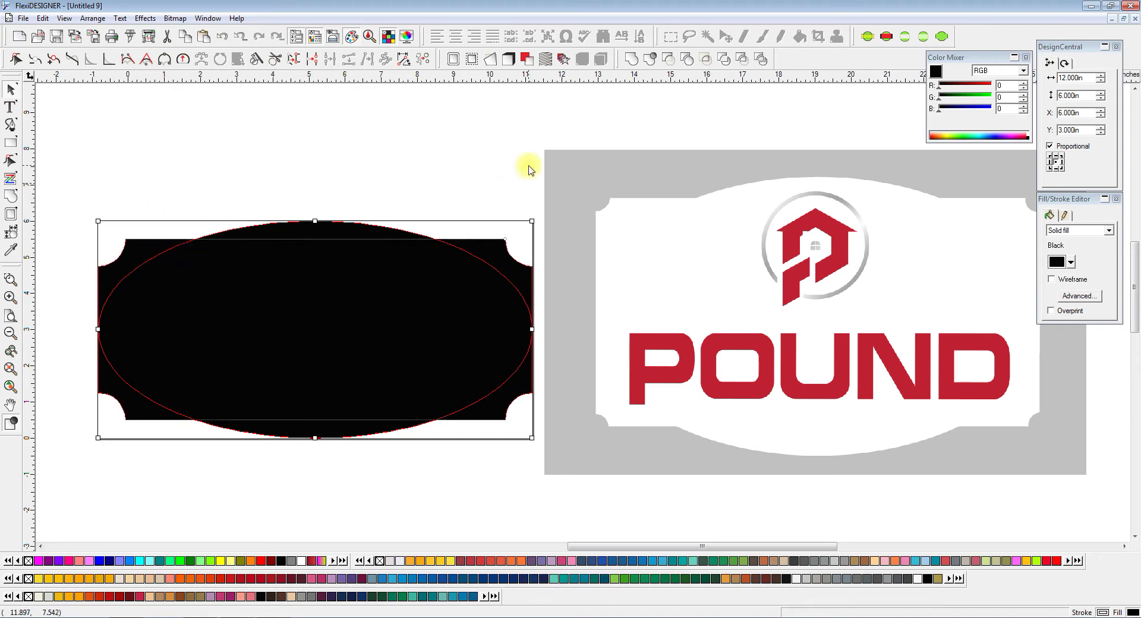
left_click(631, 57)
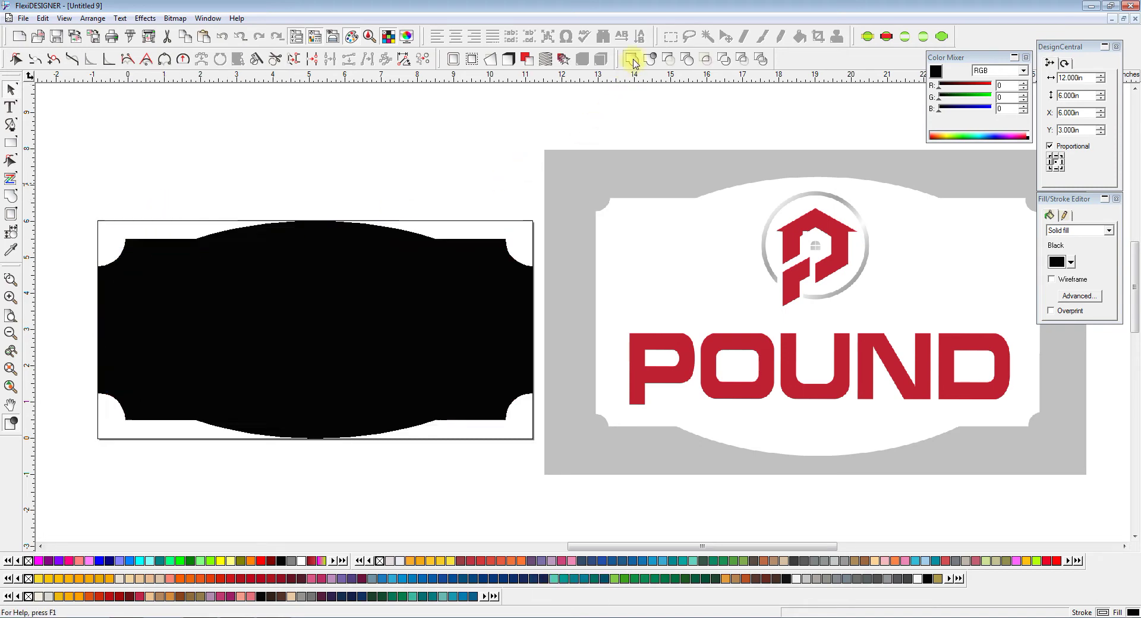
right_click(454, 260)
left_click(507, 510)
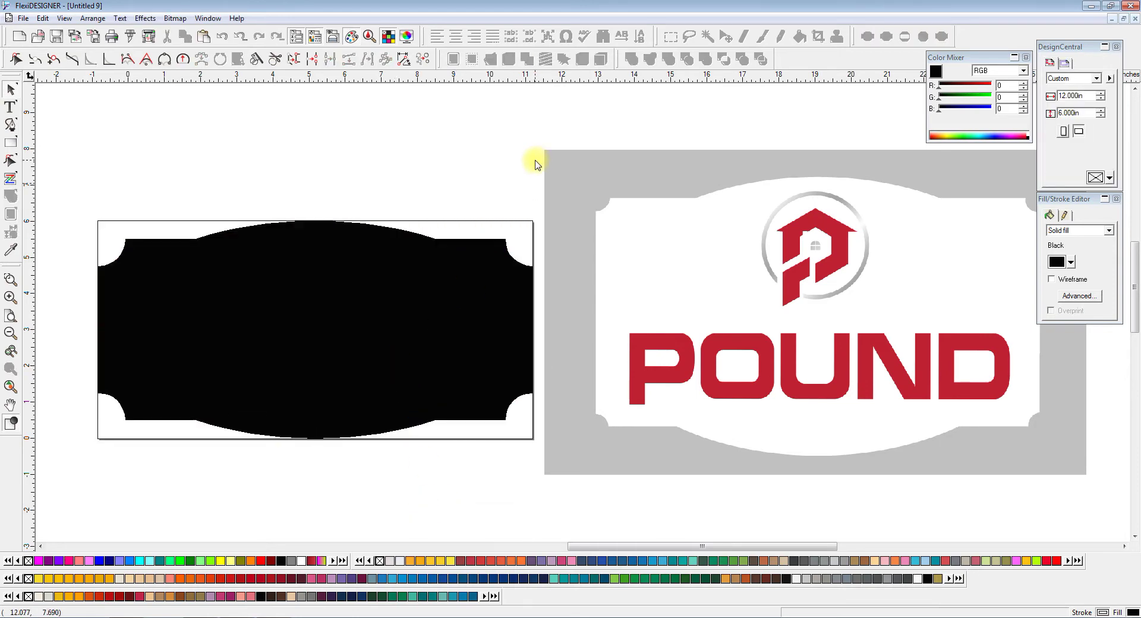
Vectorize the POUND mock-up image with the Bezier option and deselect the traced shapes.
left_click(632, 270)
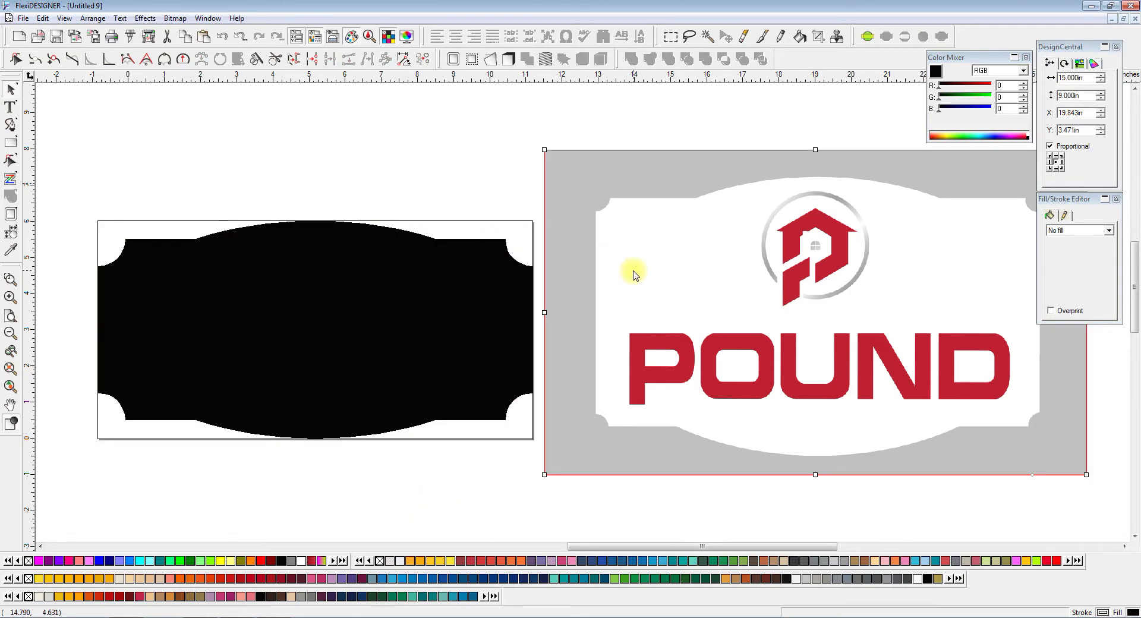
scroll(633, 271, "right", 1)
scroll(633, 271, "right", 1)
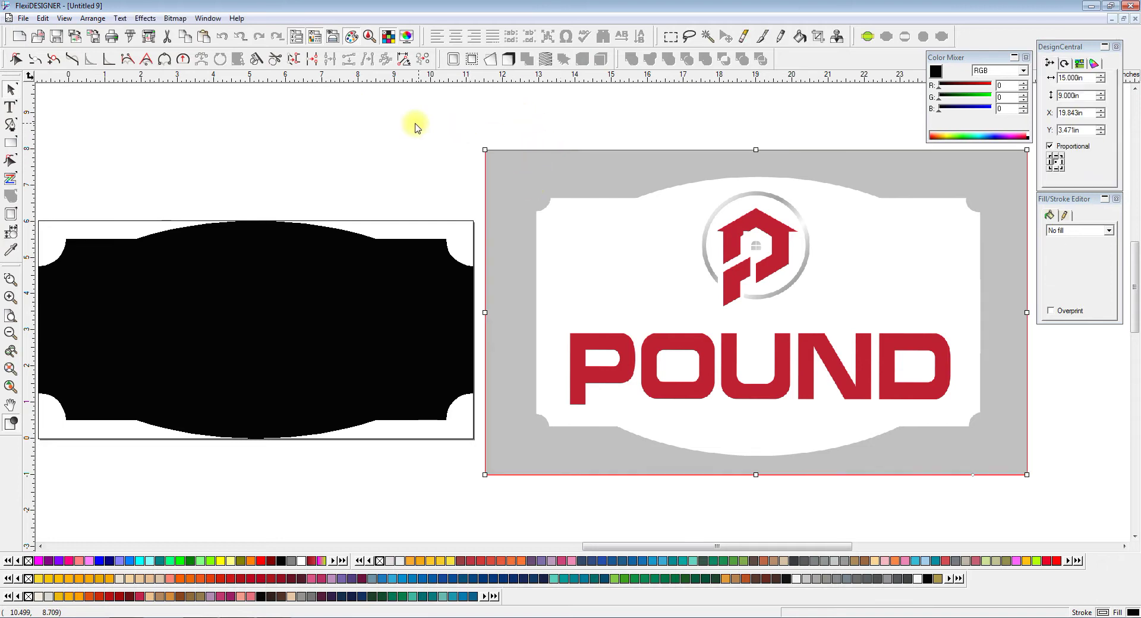
left_click(175, 20)
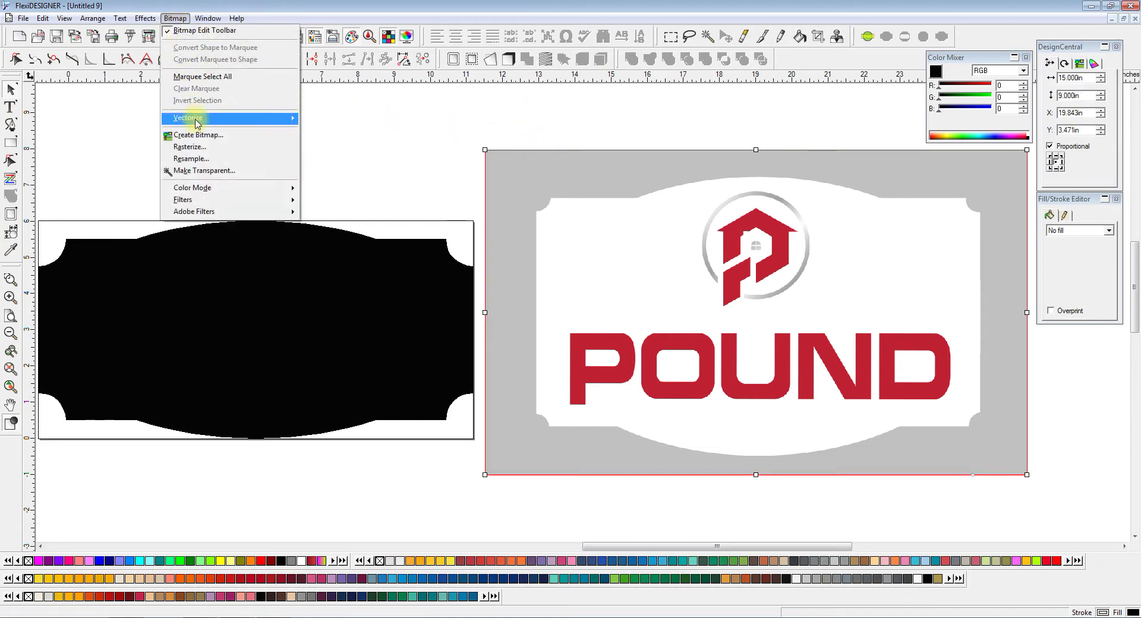
mouse_move(198, 118)
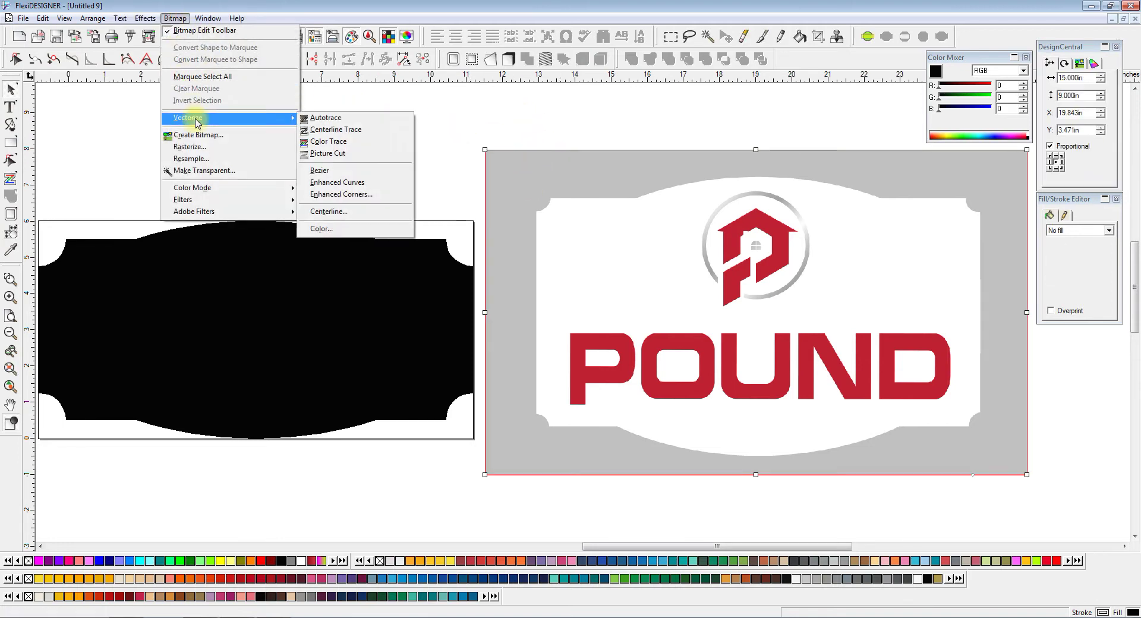
left_click(333, 172)
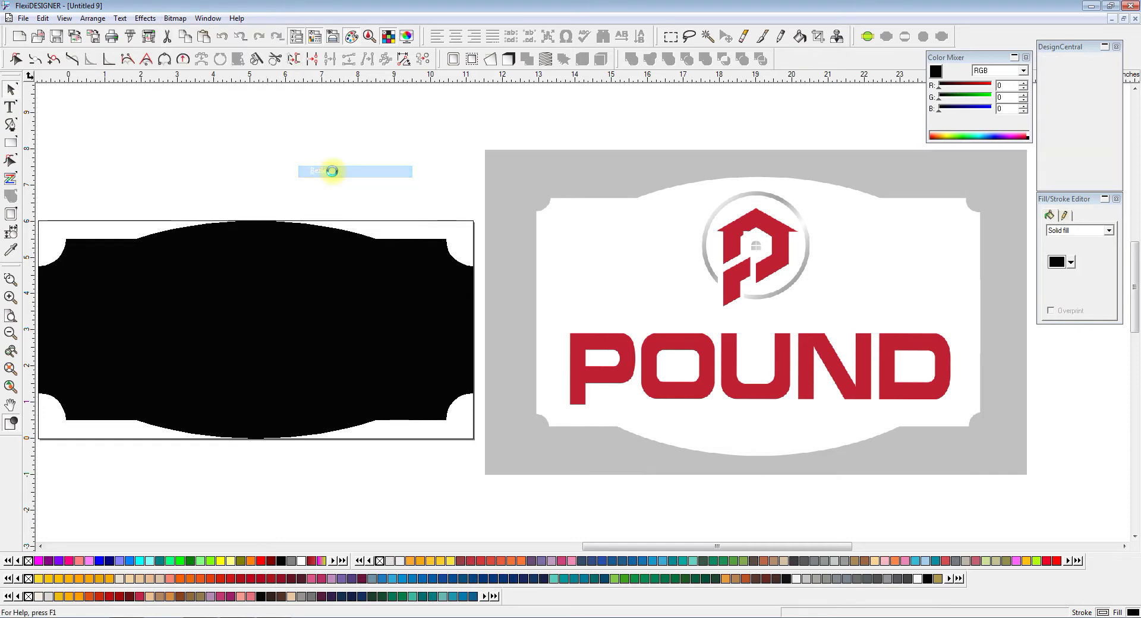
left_click(694, 125)
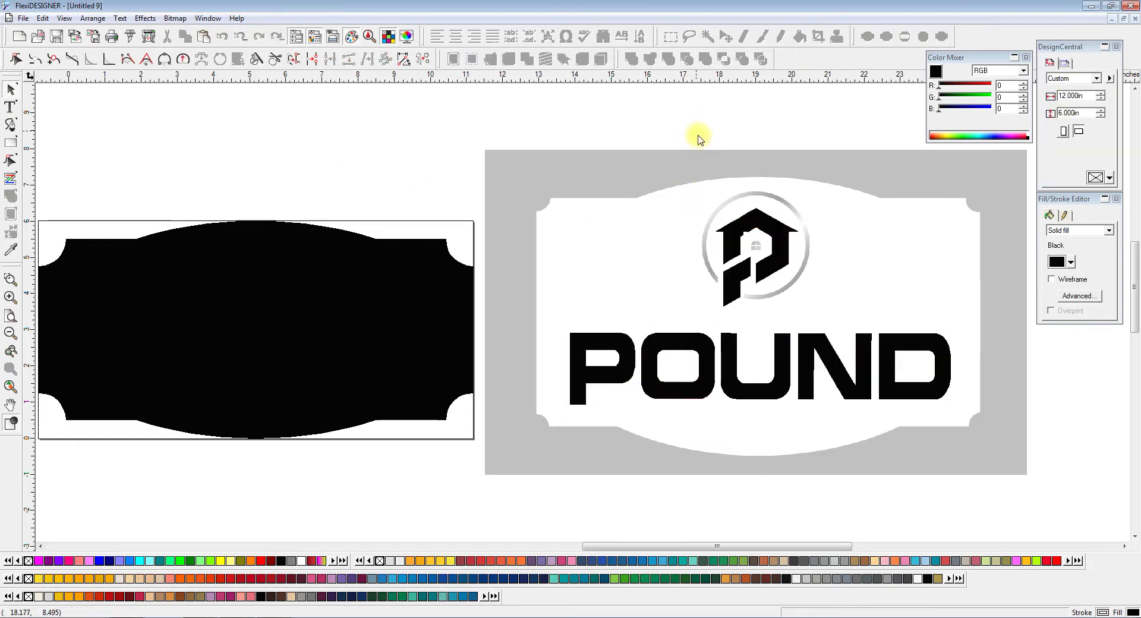
Examine the path points along the traced roof piece of the house emblem, including its inner notch.
left_click(740, 228)
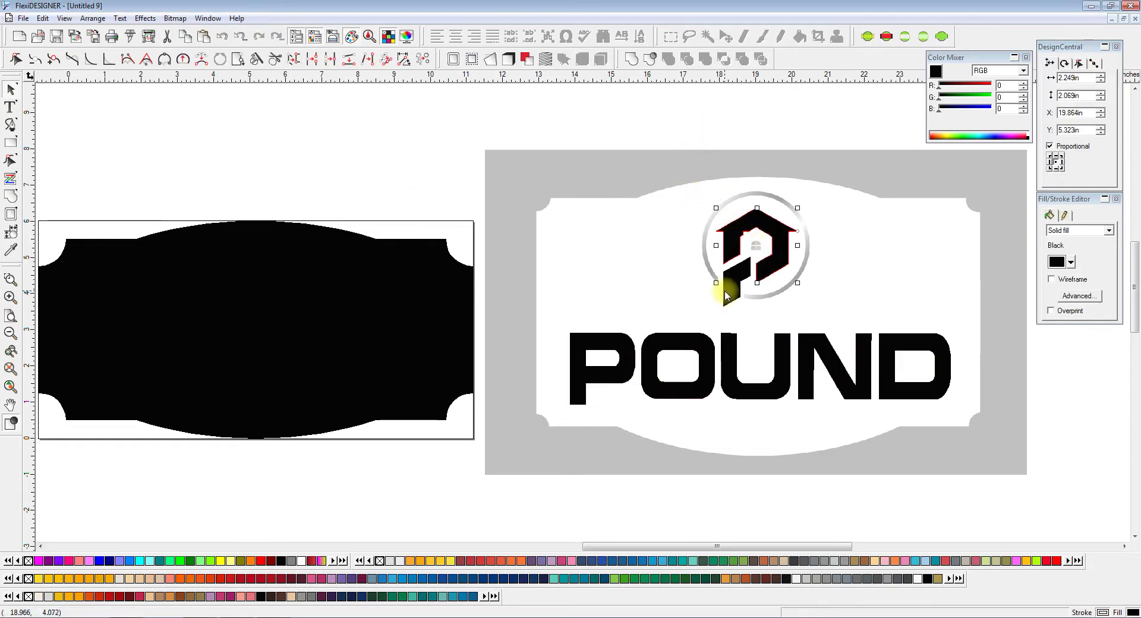
scroll(731, 295, "up", 3)
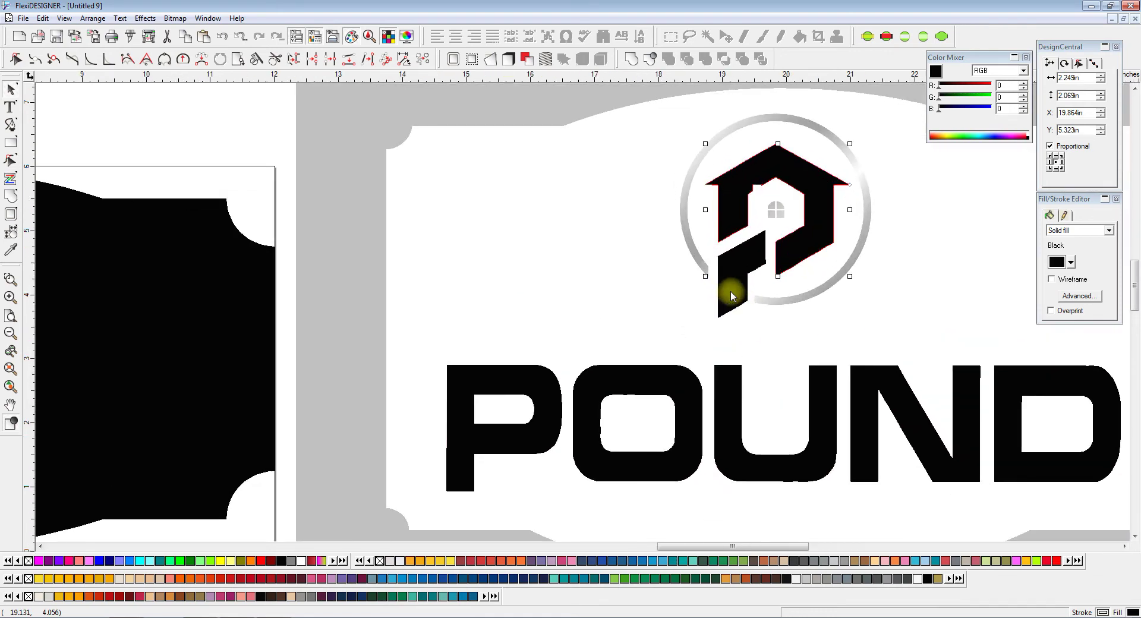
scroll(632, 217, "up", 3)
key("Escape")
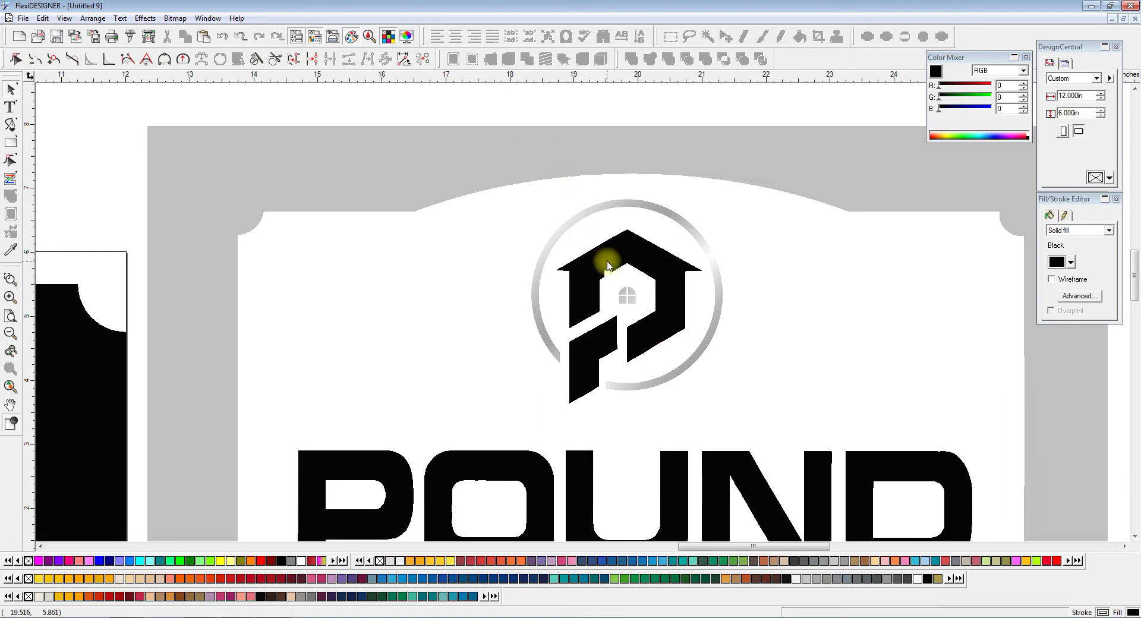
left_click(17, 60)
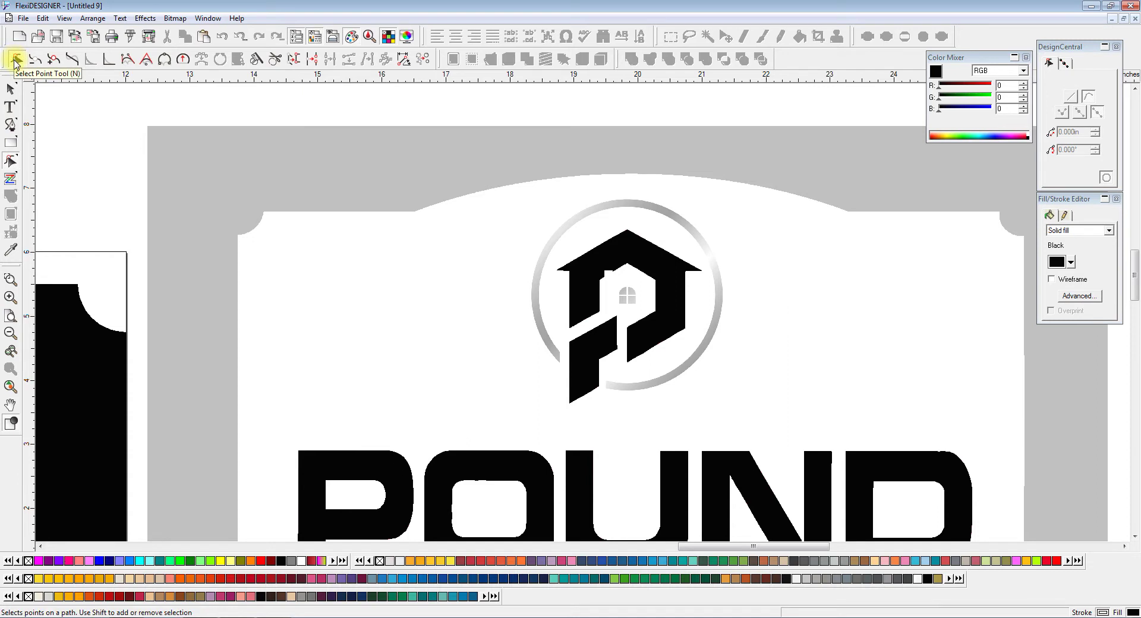
left_click(604, 255)
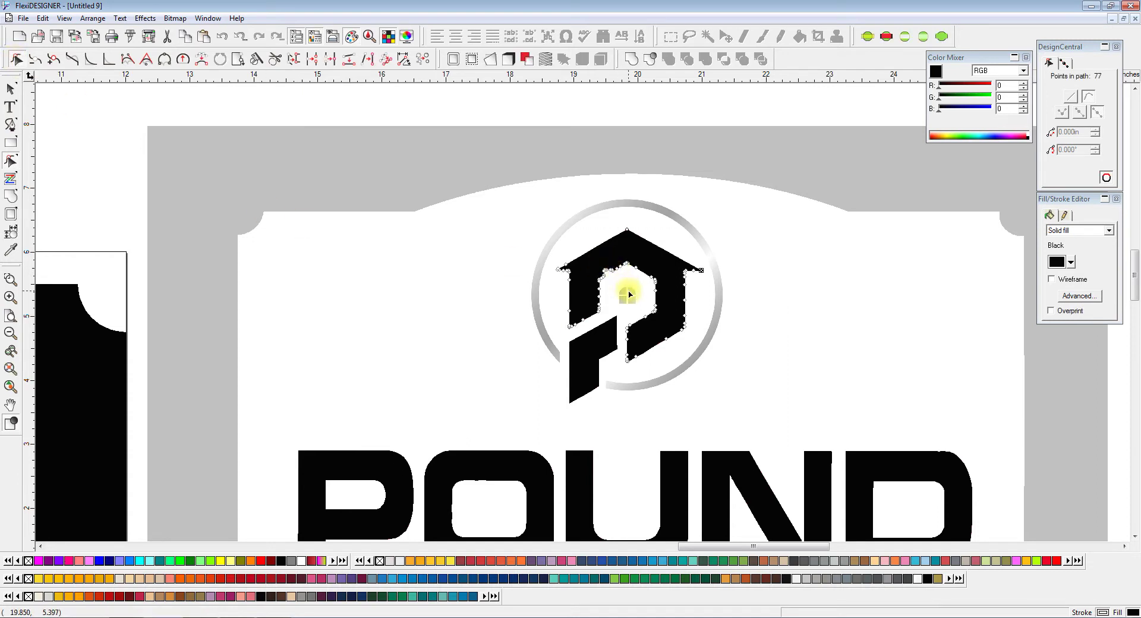
scroll(629, 294, "up", 5)
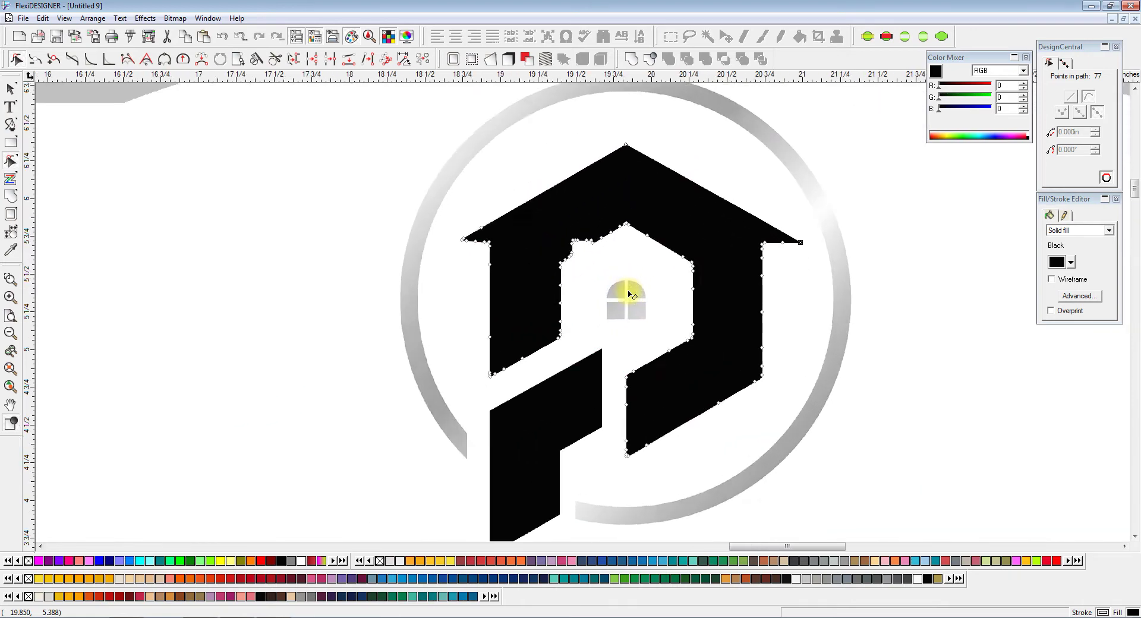
scroll(629, 294, "up", 1)
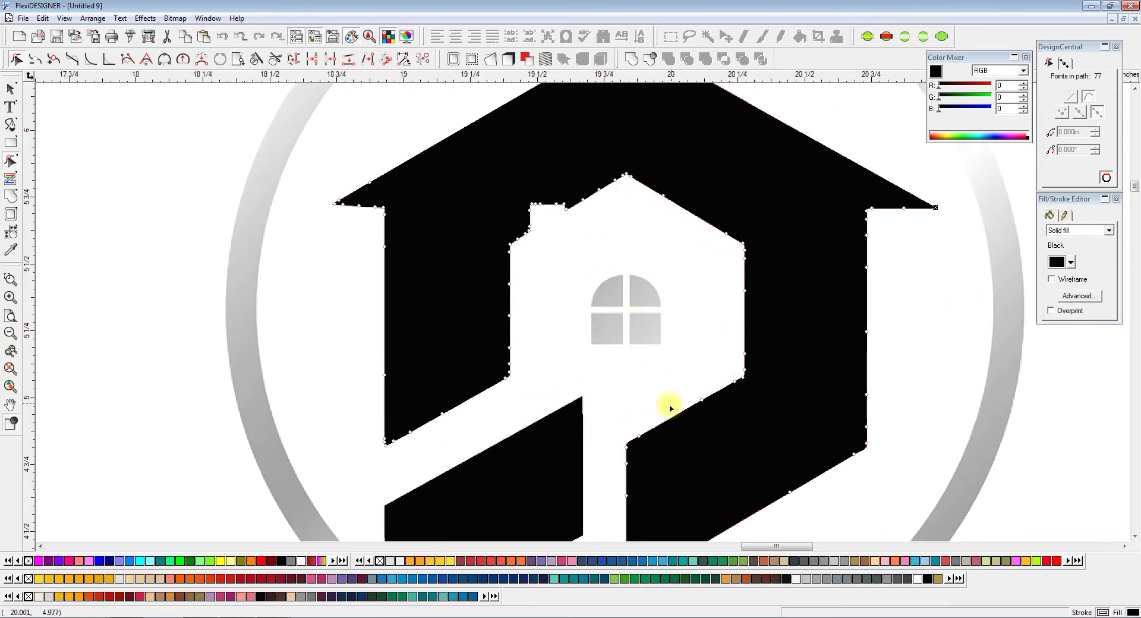
scroll(629, 440, "down", 3)
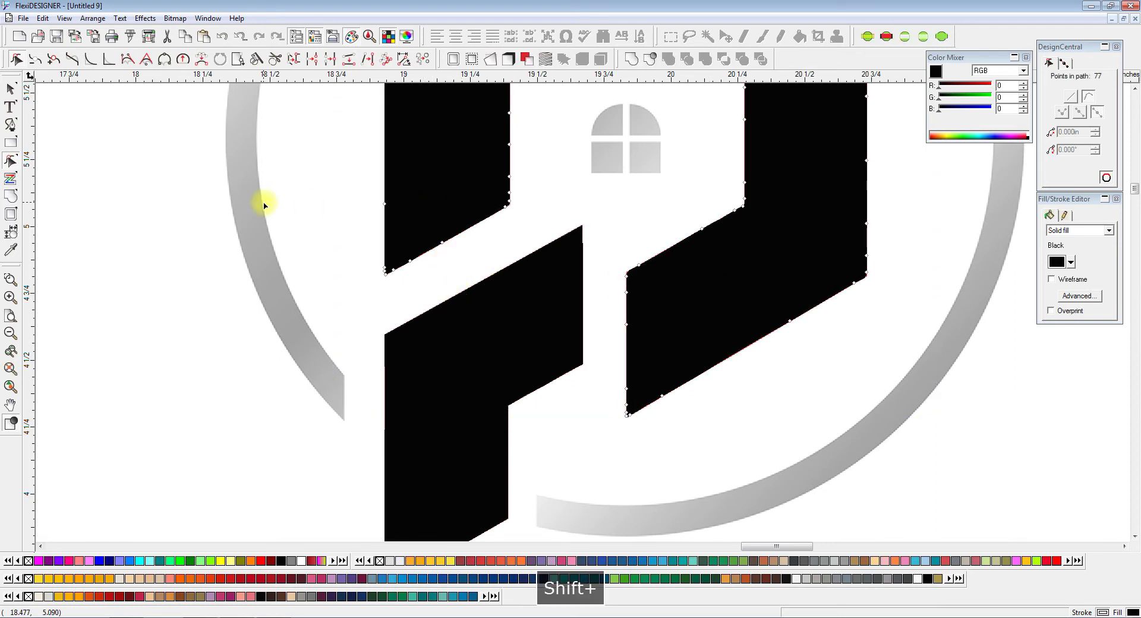
Examine the path points and corners of the traced lower leg piece of the P emblem.
left_click(10, 90)
left_click(441, 359)
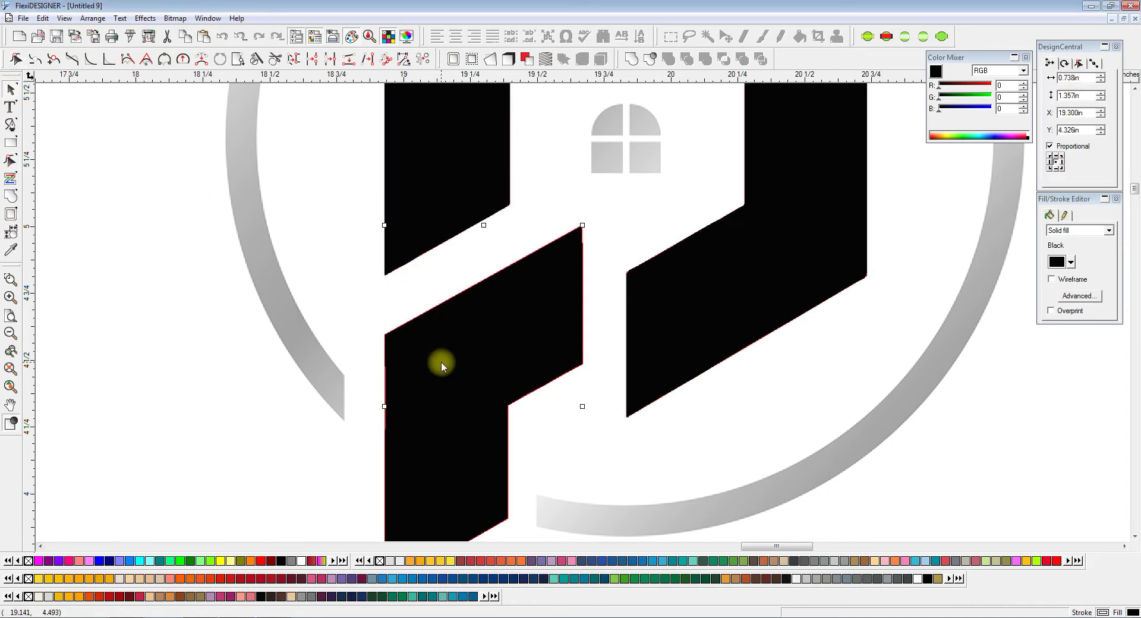
left_click(10, 160)
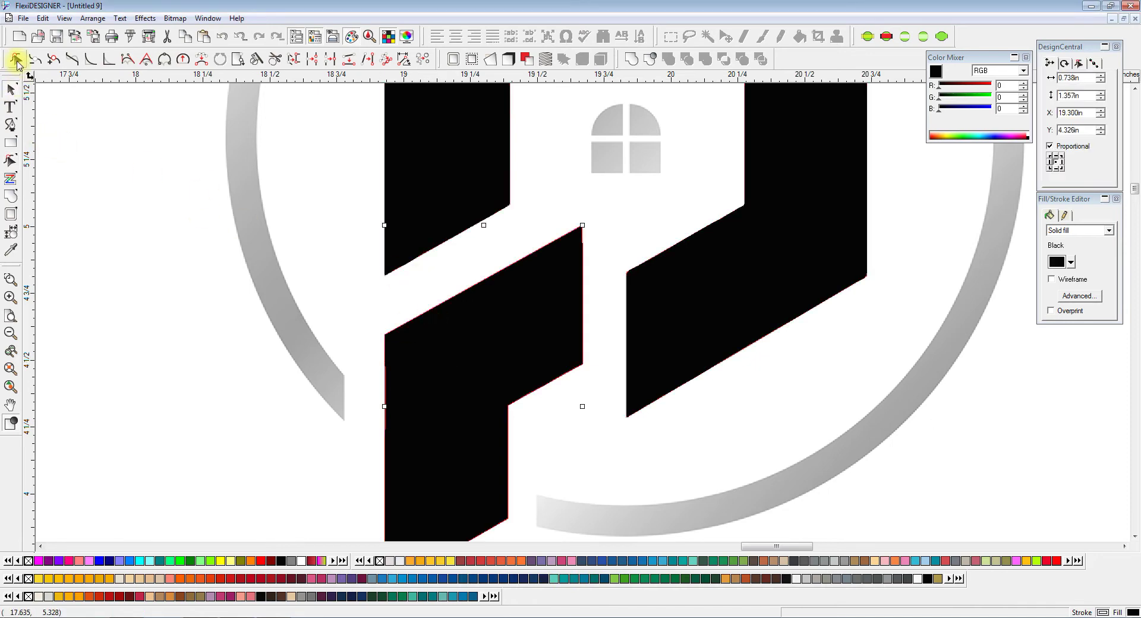
left_click(465, 372)
scroll(466, 372, "down", 1)
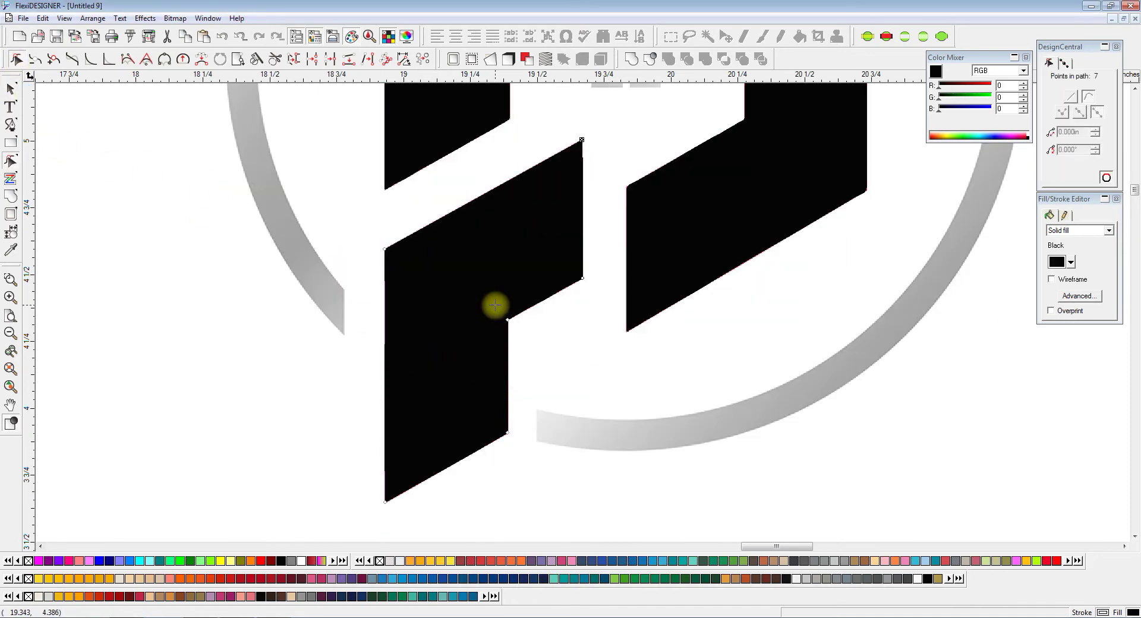
scroll(506, 303, "up", 2)
scroll(563, 260, "up", 3)
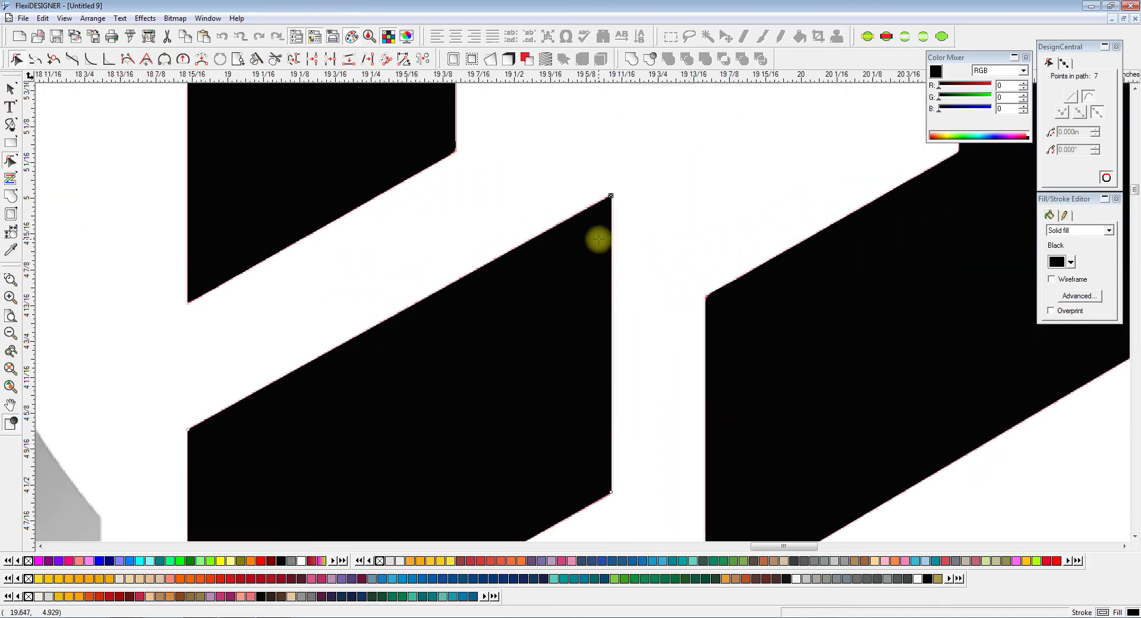
left_click(13, 89)
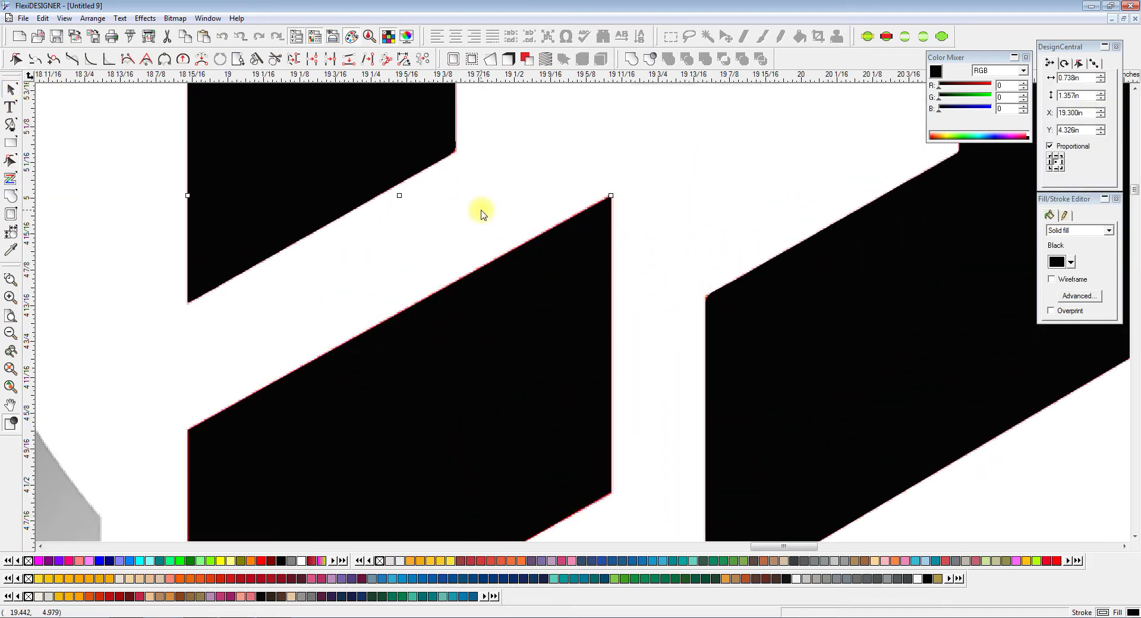
Examine the path points of the traced letter U and the edges of the neighbouring P and O.
scroll(425, 255, "down", 3)
scroll(426, 255, "down", 2)
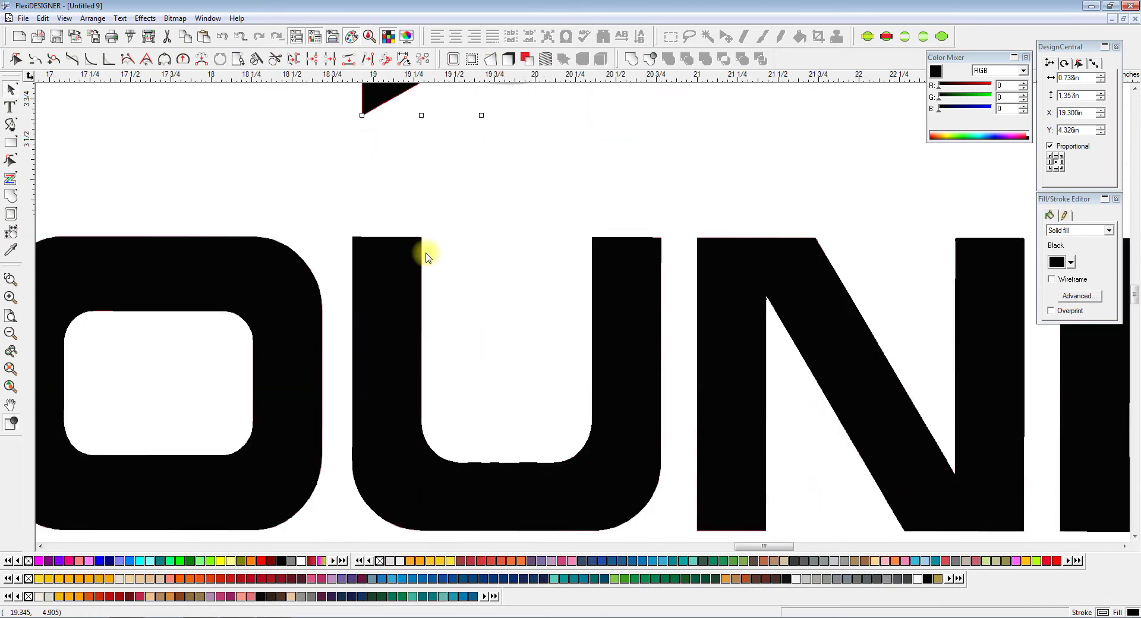
scroll(425, 254, "down", 3)
left_click(416, 300)
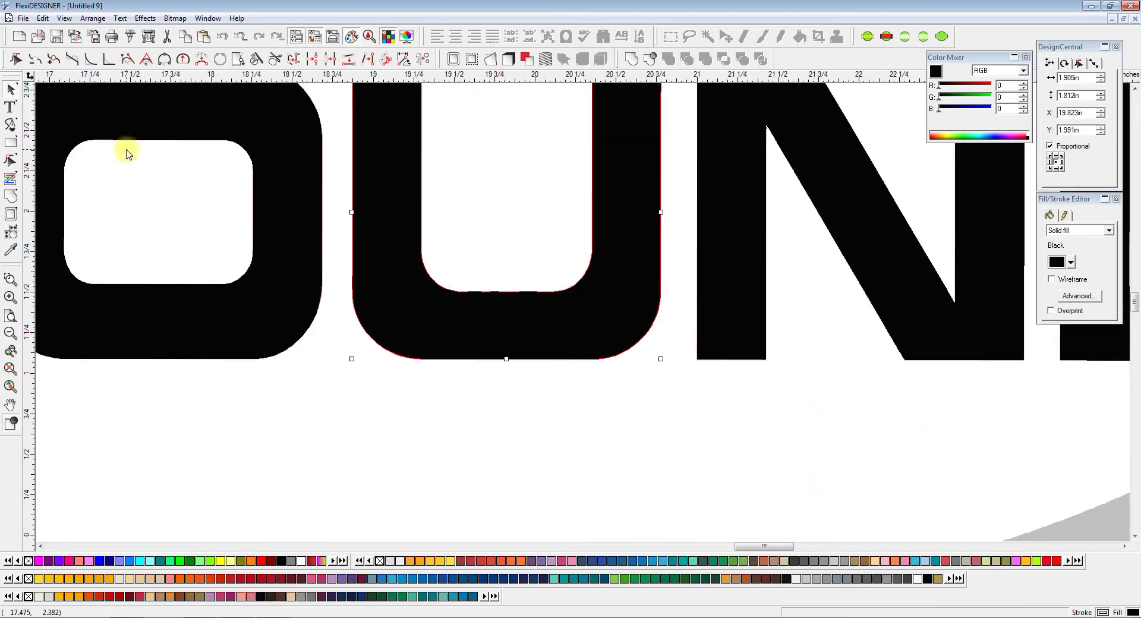
left_click(17, 58)
scroll(477, 326, "up", 3)
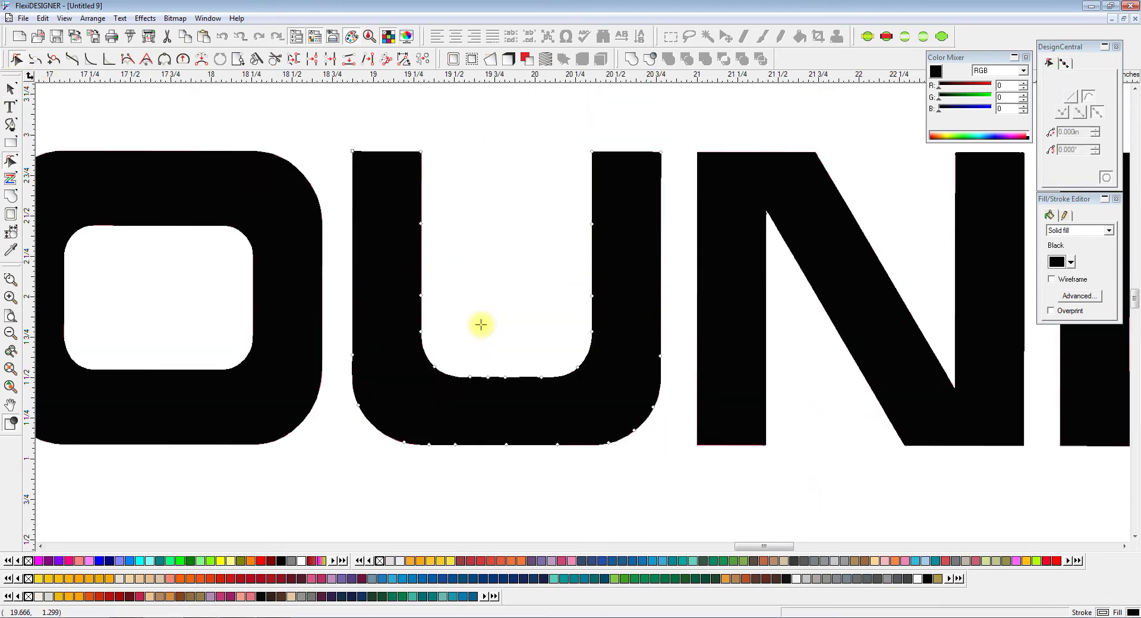
scroll(482, 328, "left", 8)
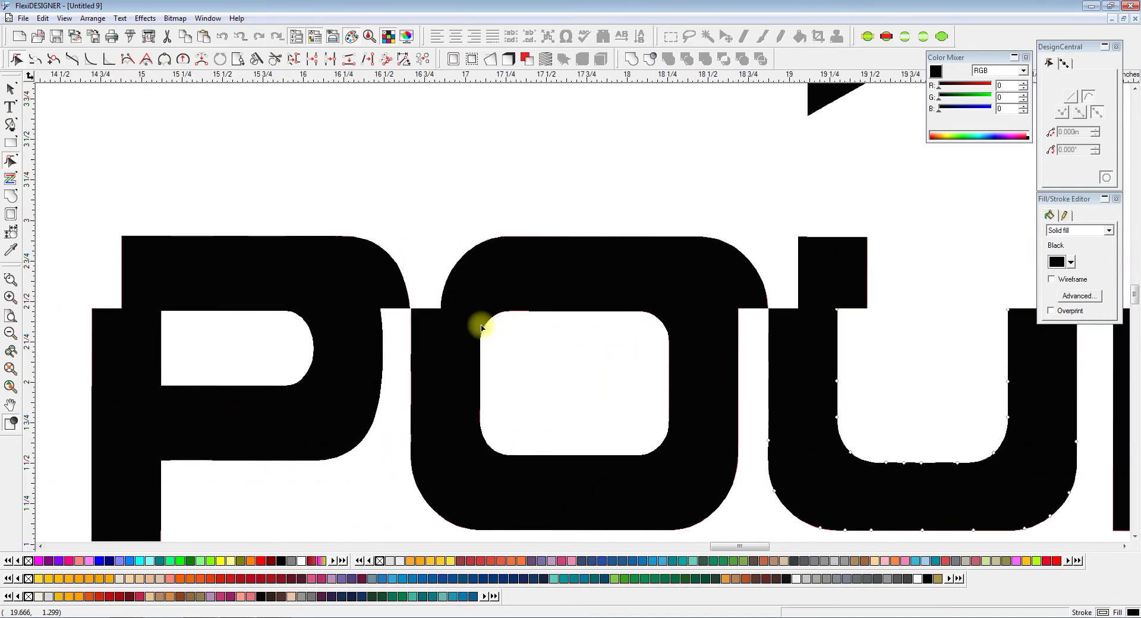
scroll(481, 324, "down", 2)
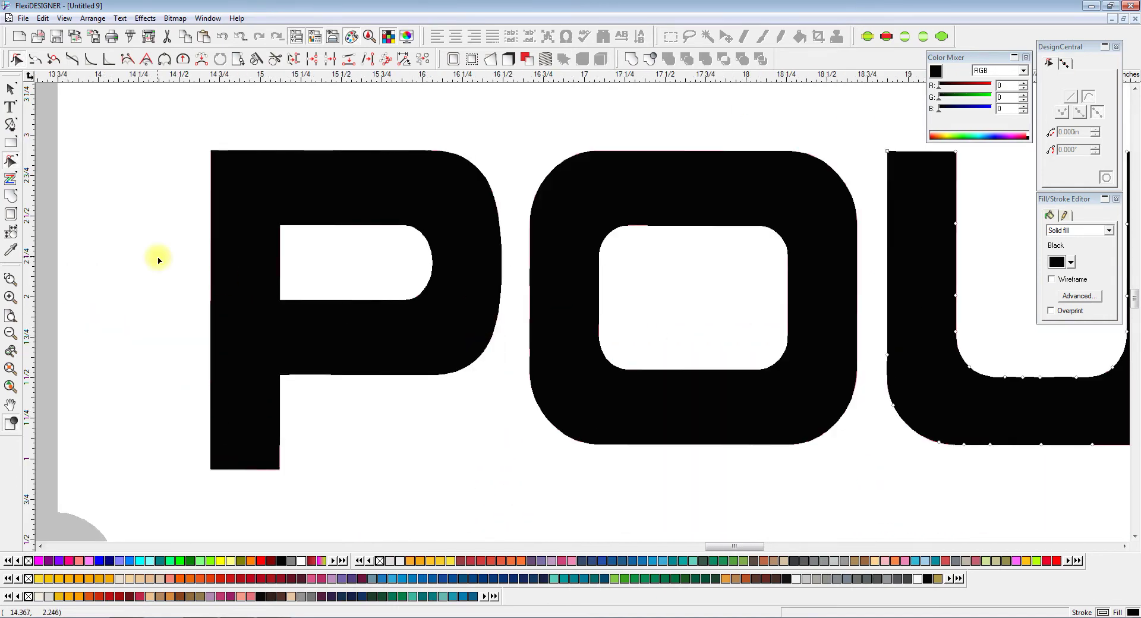
left_click(10, 89)
Deselect the letter U and draw a black-filled circle about 2.72 in across, overlapping the upper-left part of the emblem's gray ring.
scroll(367, 256, "down", 3)
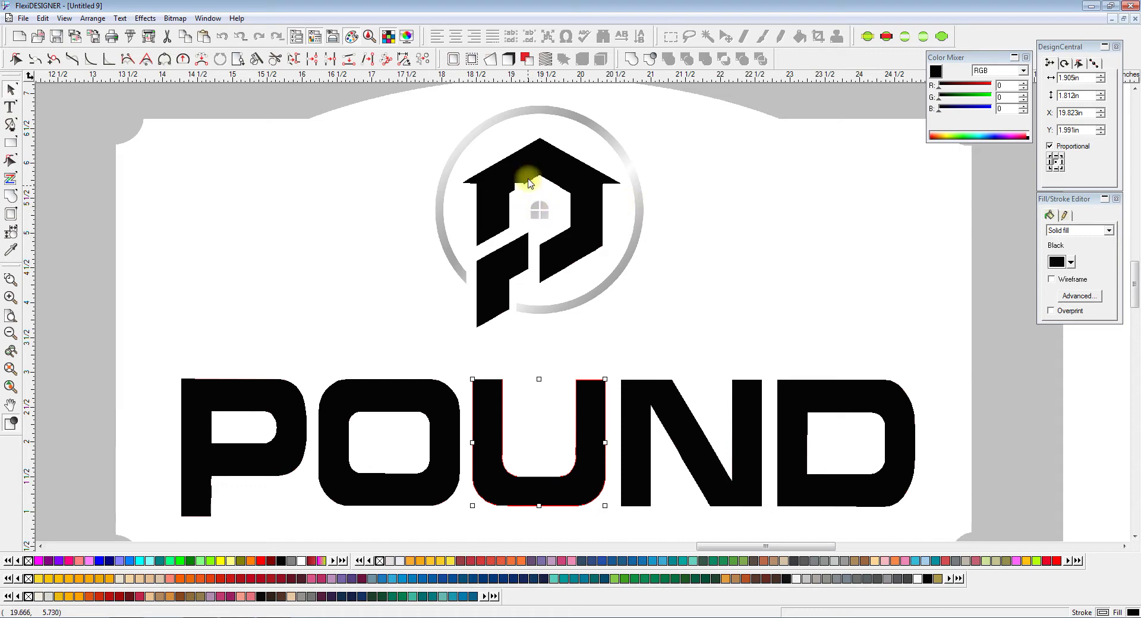
scroll(515, 149, "up", 3)
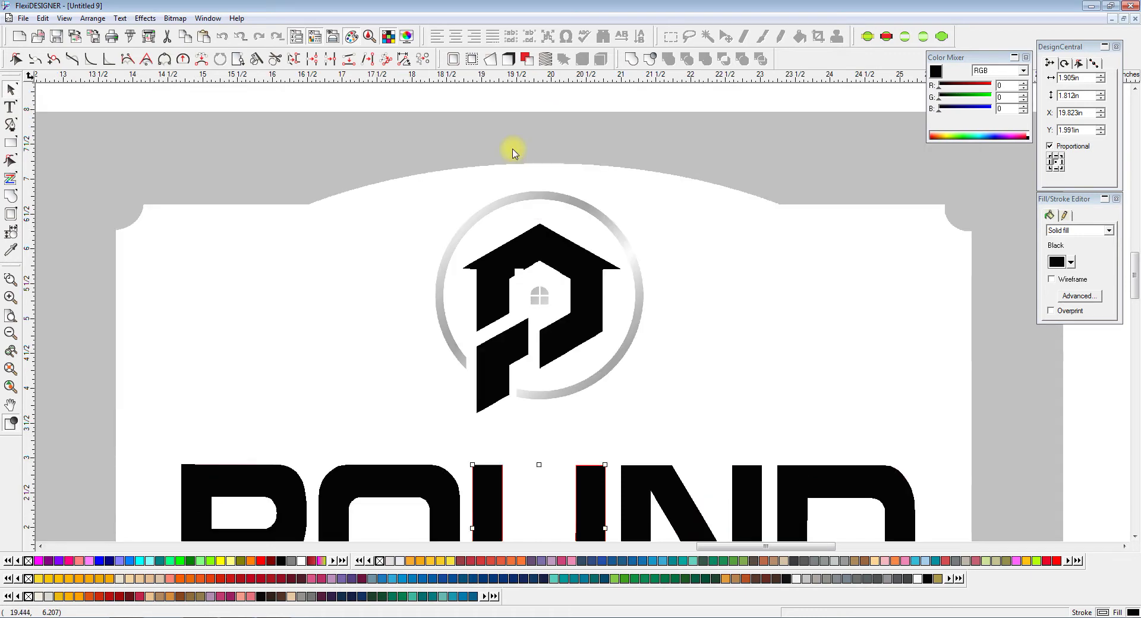
left_click(517, 102)
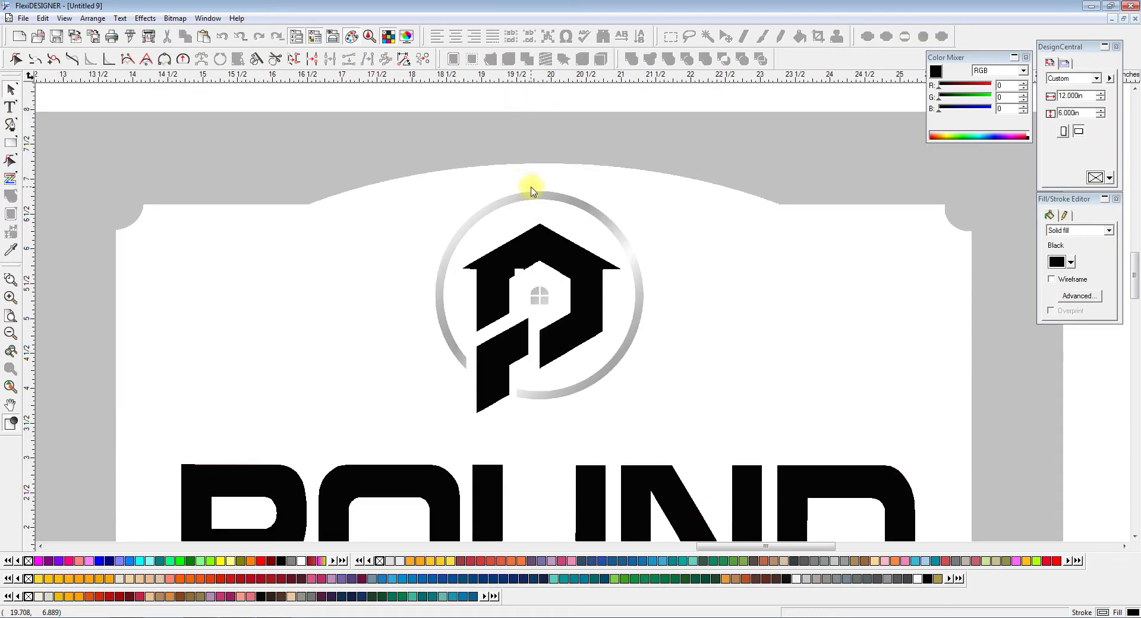
scroll(528, 184, "up", 1)
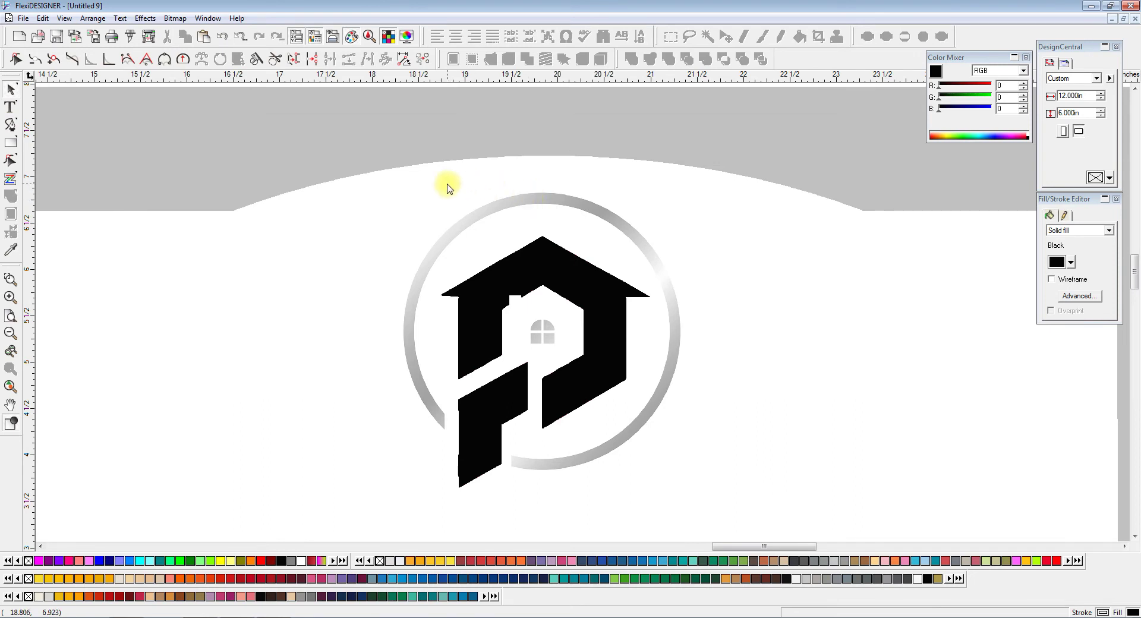
scroll(448, 188, "down", 1)
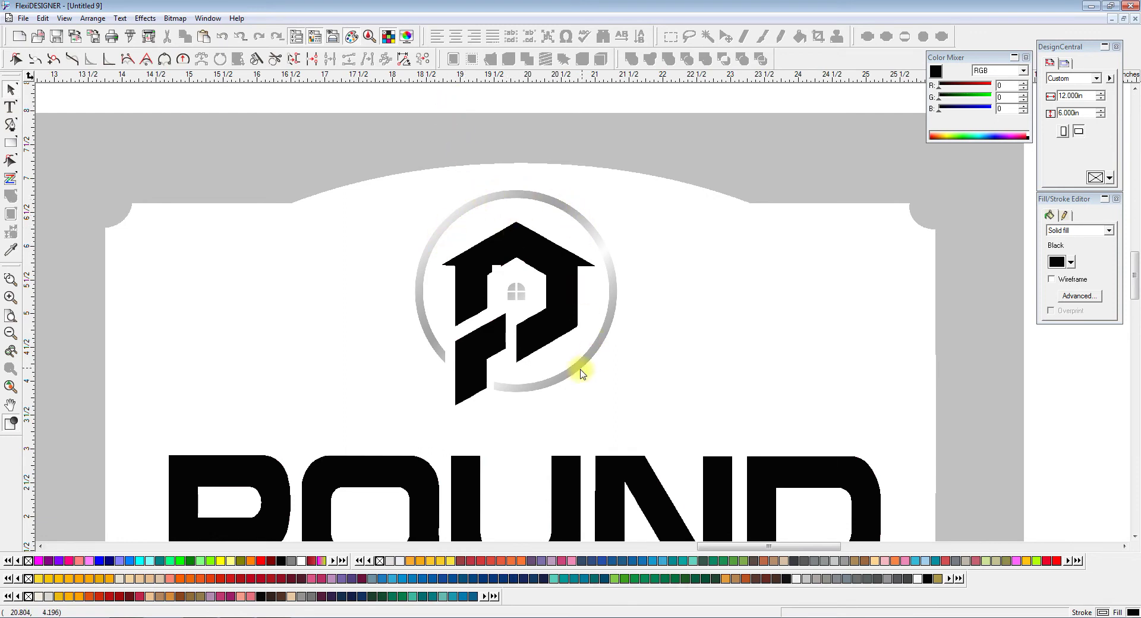
mouse_move(13, 148)
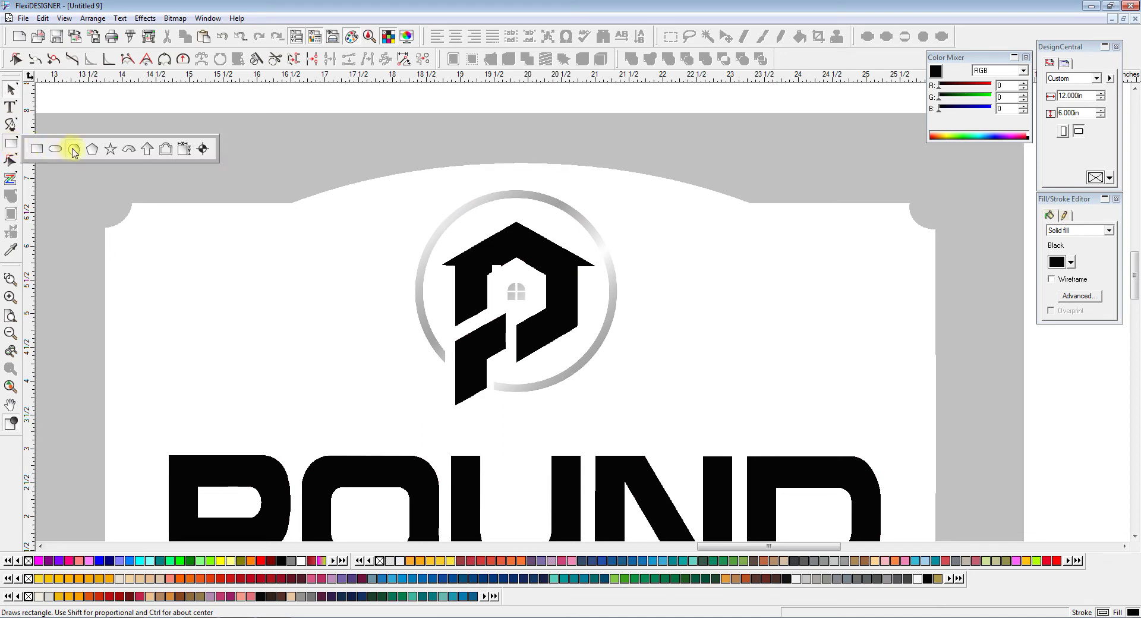
left_click(74, 150)
left_click_drag(420, 236, 453, 321)
left_click(12, 90)
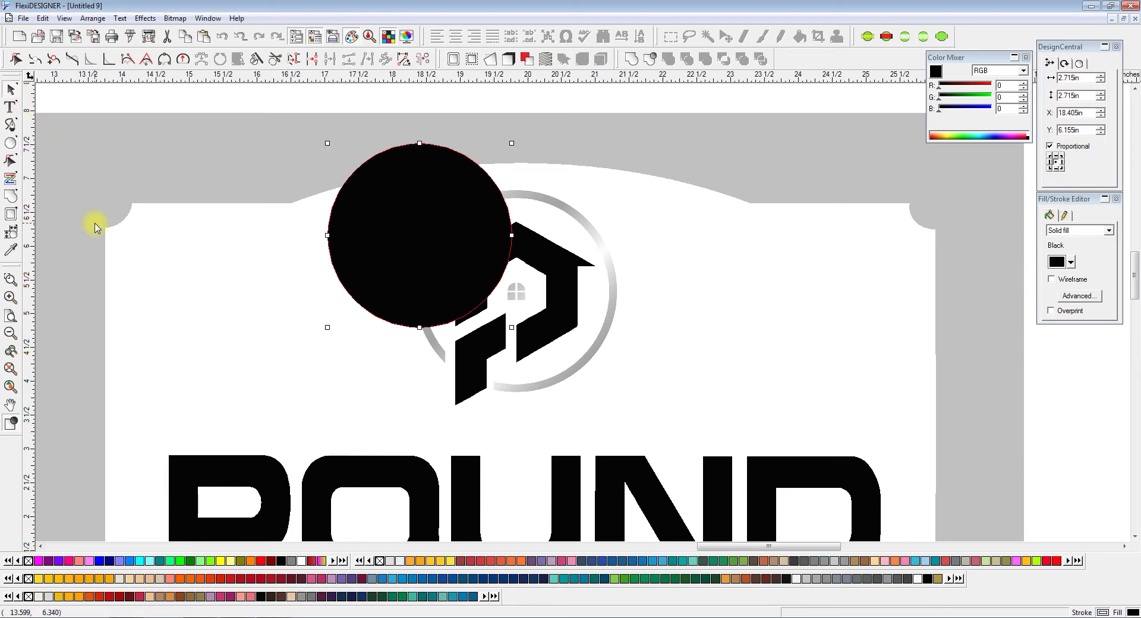
Move the circle onto the emblem's gray ring and resize it to about 2.965 in across, matching the ring's outer edge.
left_click(10, 424)
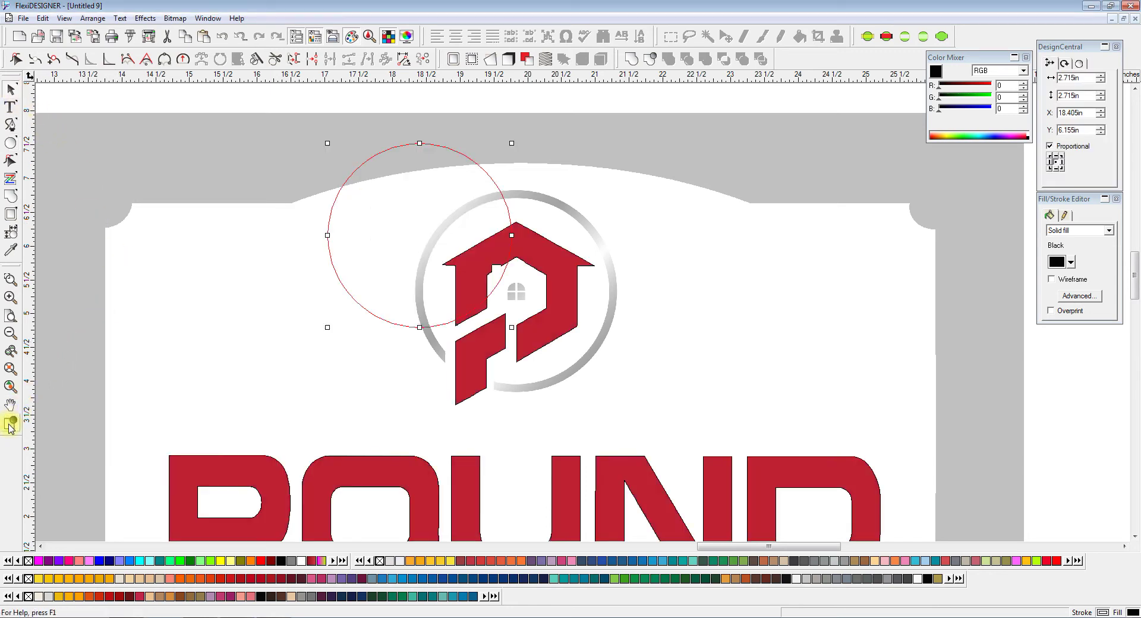
left_click_drag(356, 302, 443, 351)
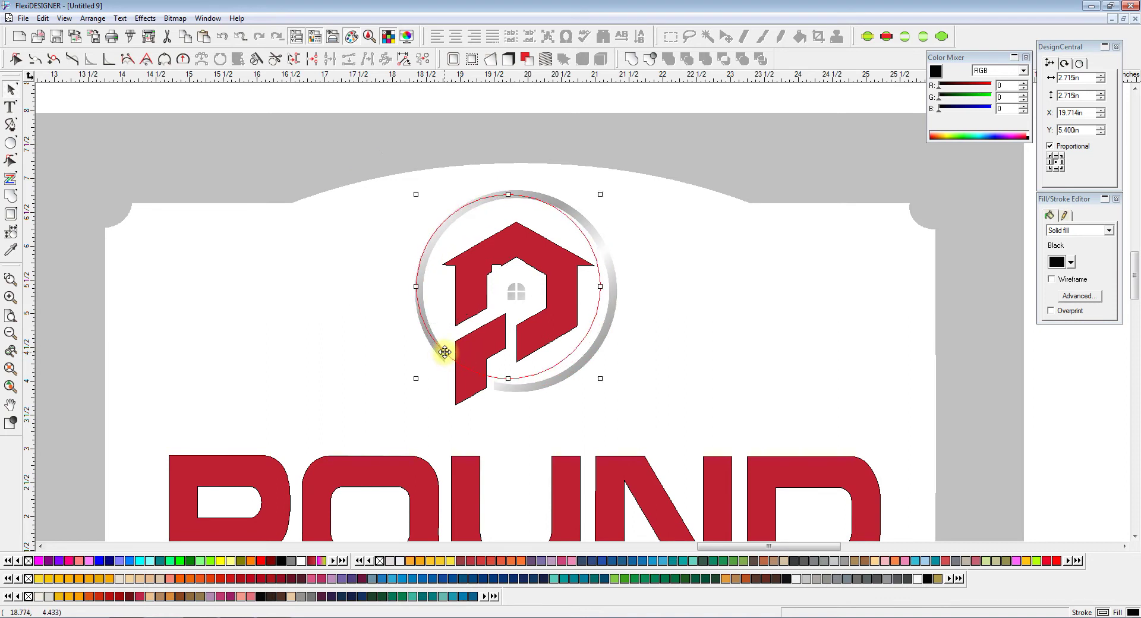
left_click_drag(600, 379, 616, 392)
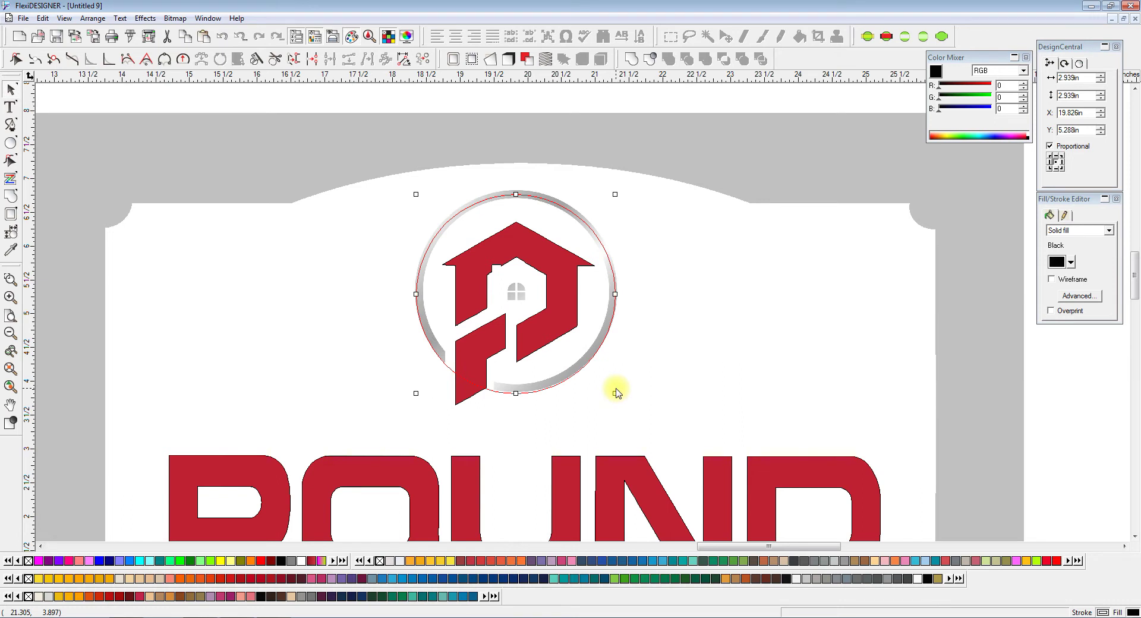
key("Up")
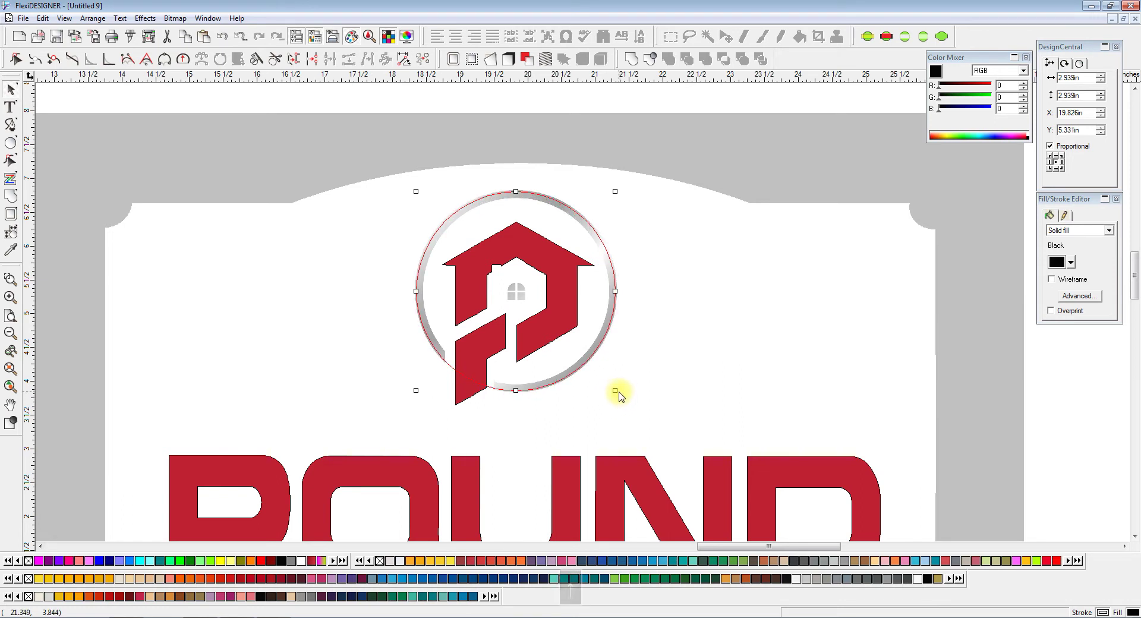
left_click_drag(616, 393, 615, 393)
key("Up")
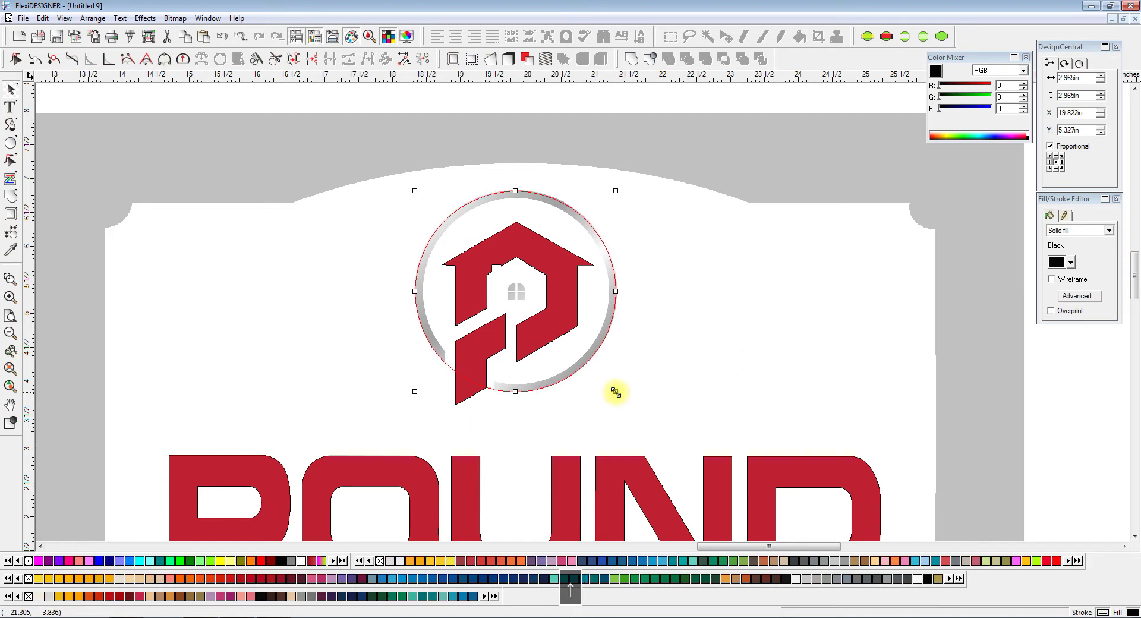
key("Right")
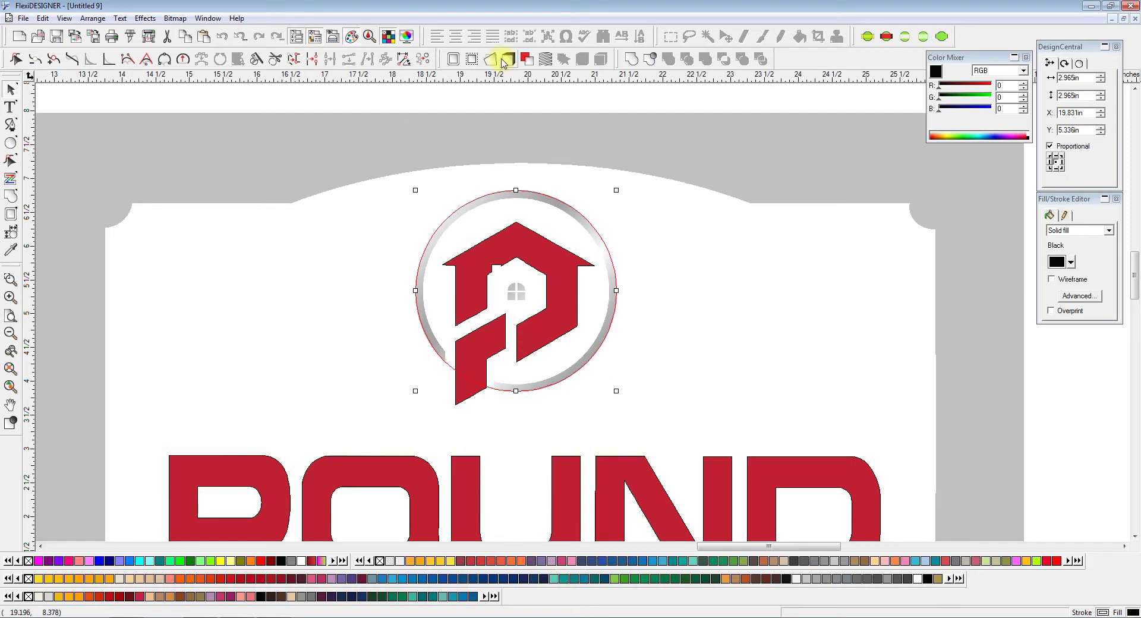
Add a 0.100 in inline to the circle along the gray ring's inner edge, keeping the original.
left_click(456, 61)
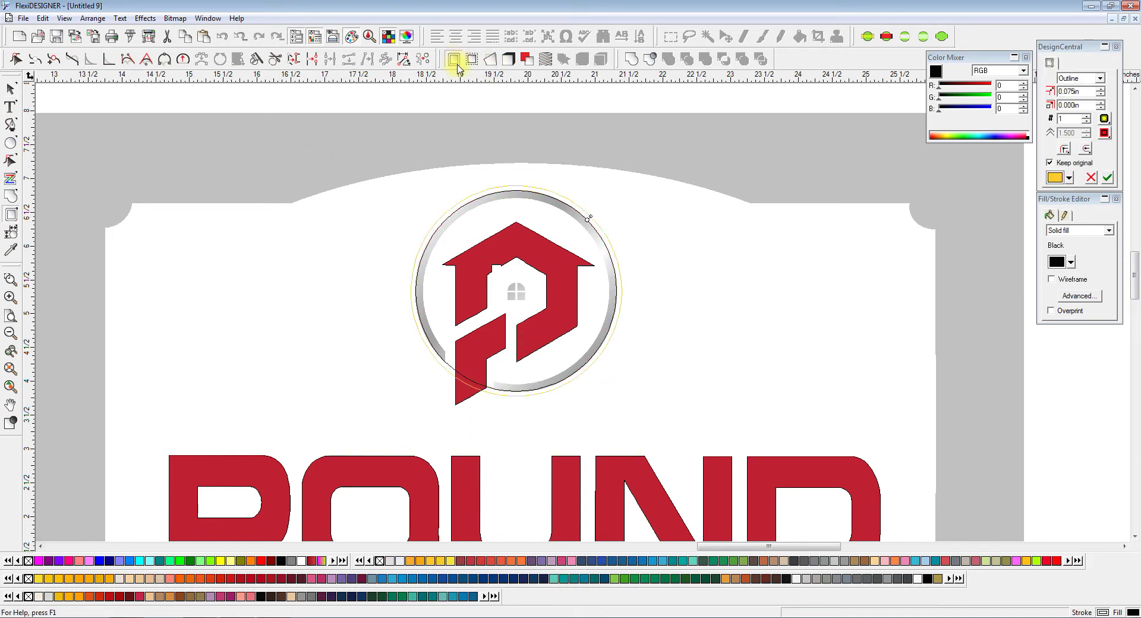
left_click(1100, 78)
left_click(1071, 97)
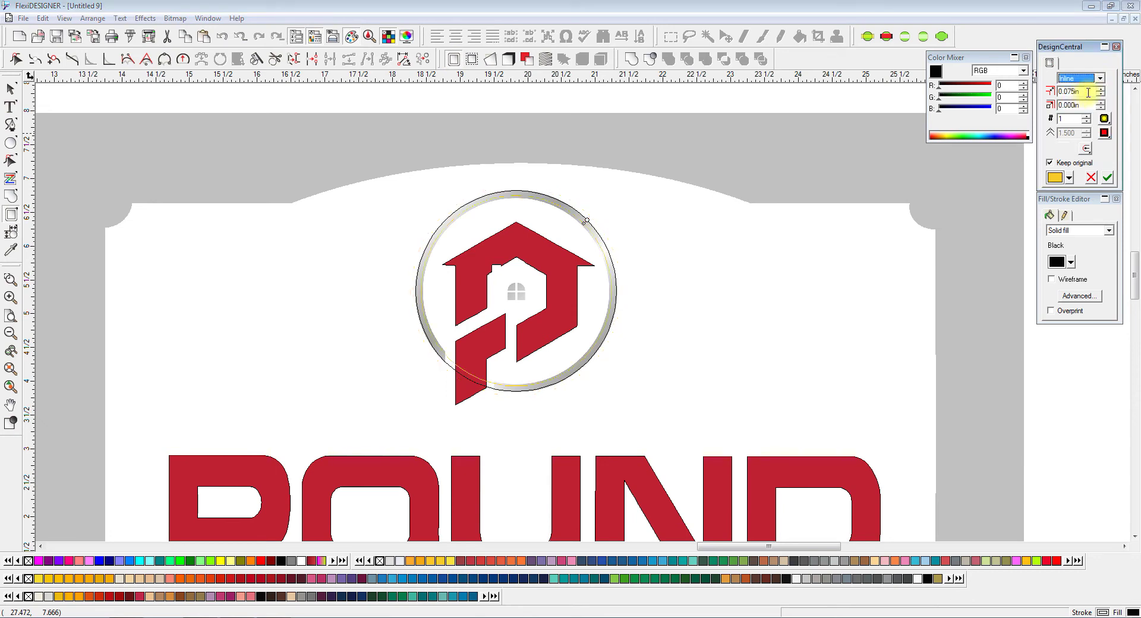
double_click(1089, 92)
key("BackSpace")
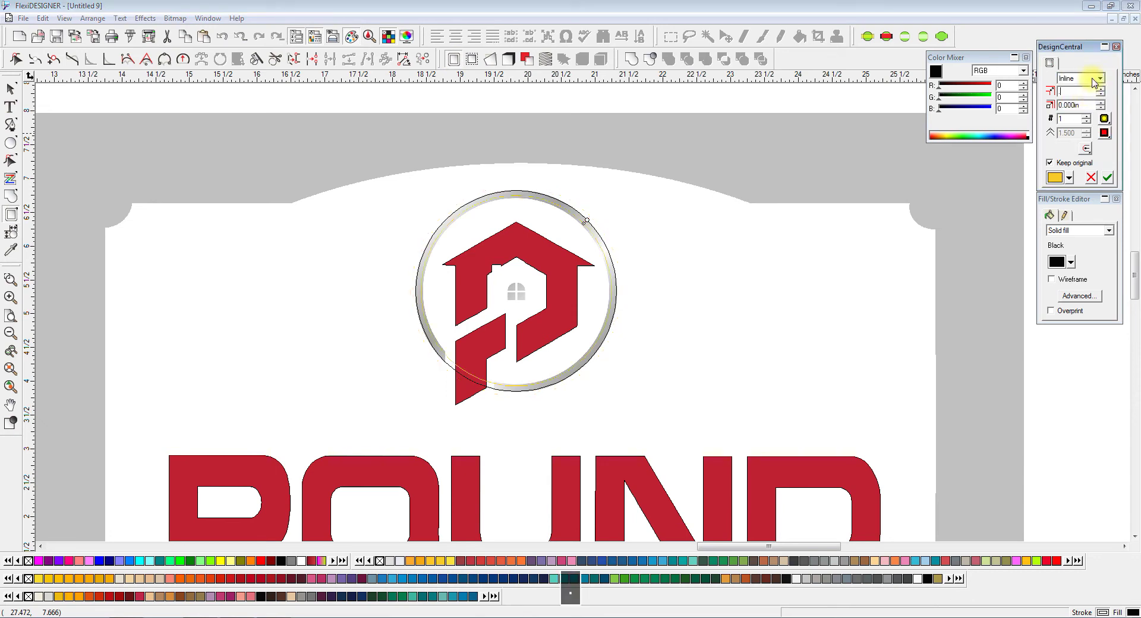
key("Tab")
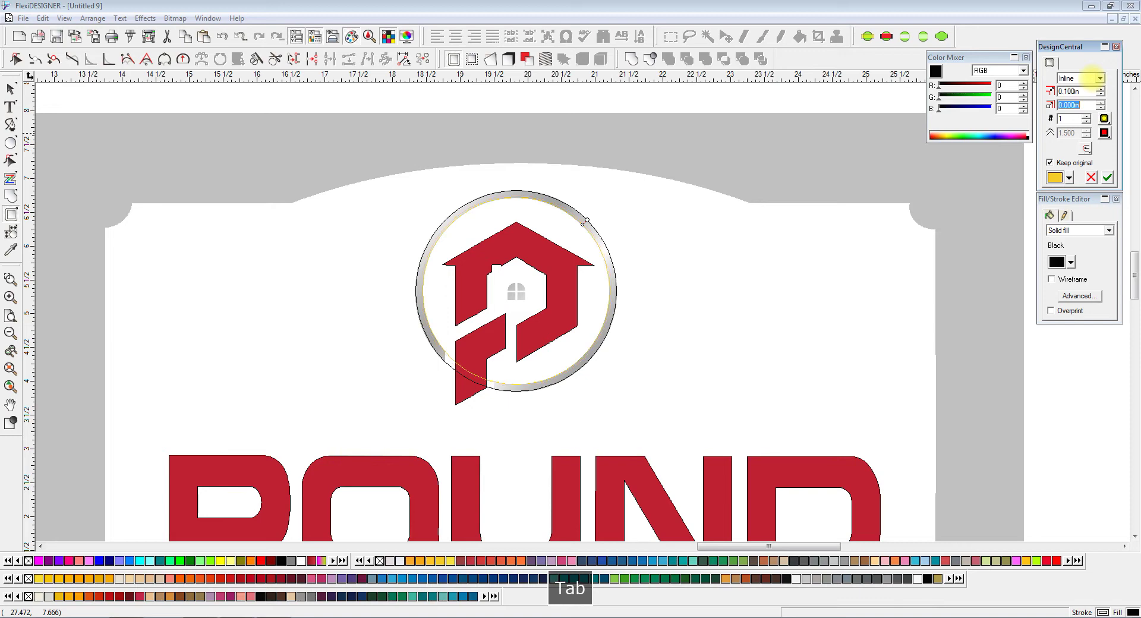
left_click(1109, 179)
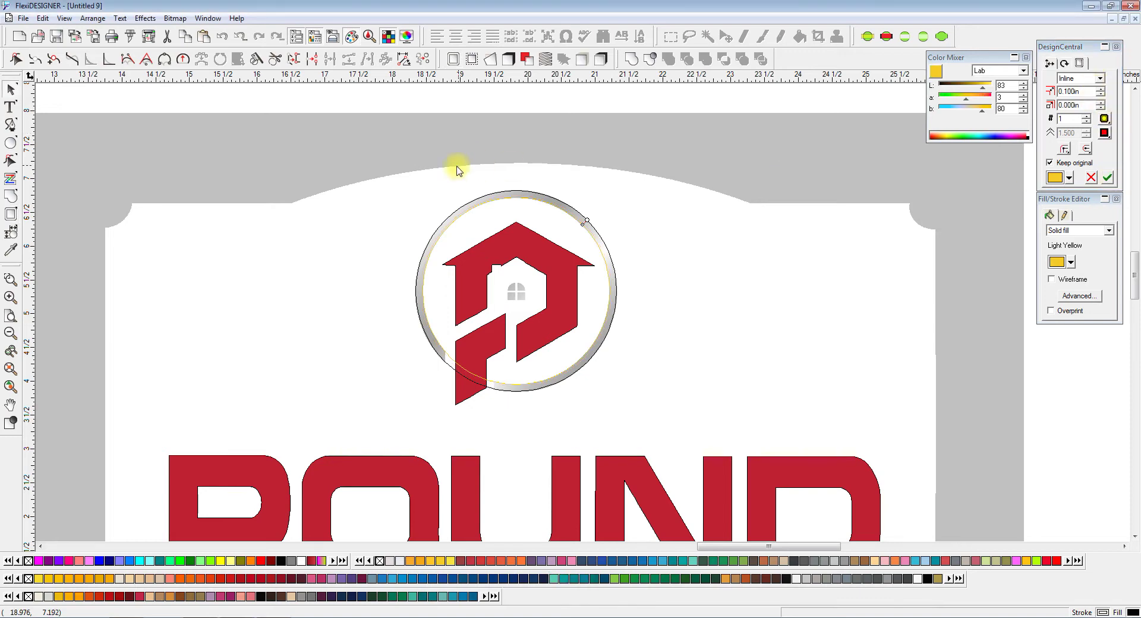
left_click(434, 101)
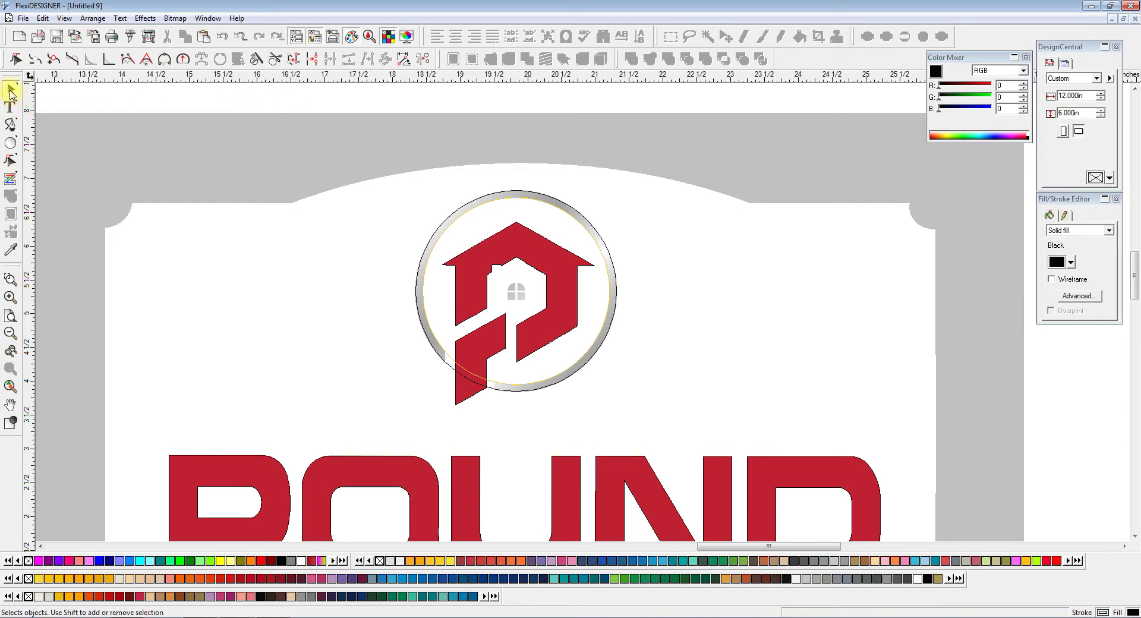
Display the artwork with solid fills and separate the yellow inline from the black circle.
left_click(10, 422)
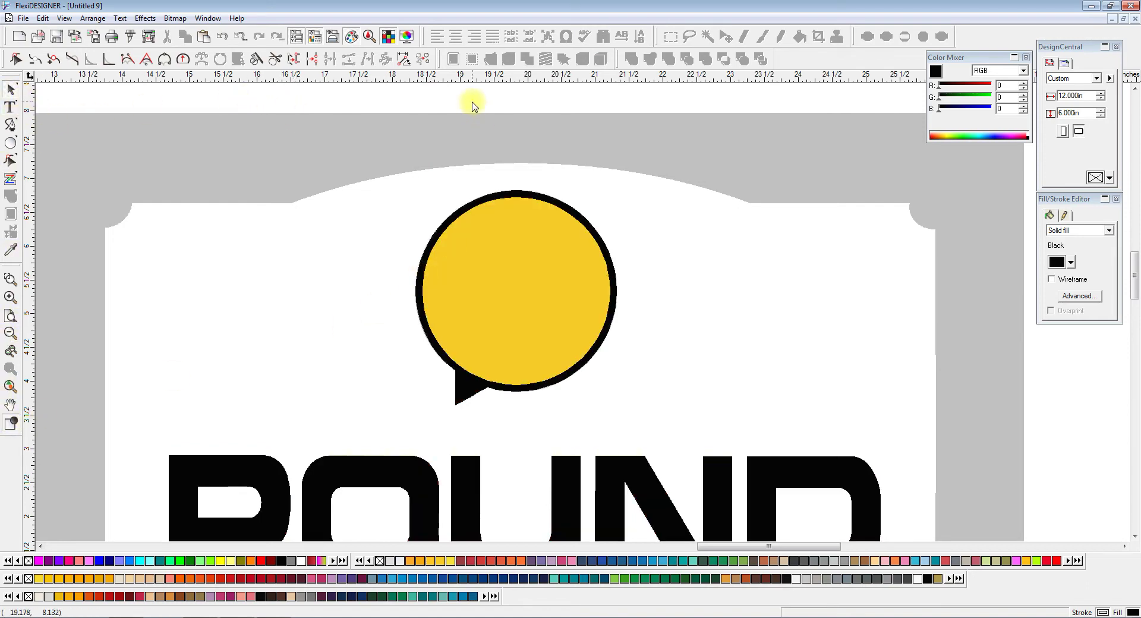
left_click(490, 221)
right_click(490, 221)
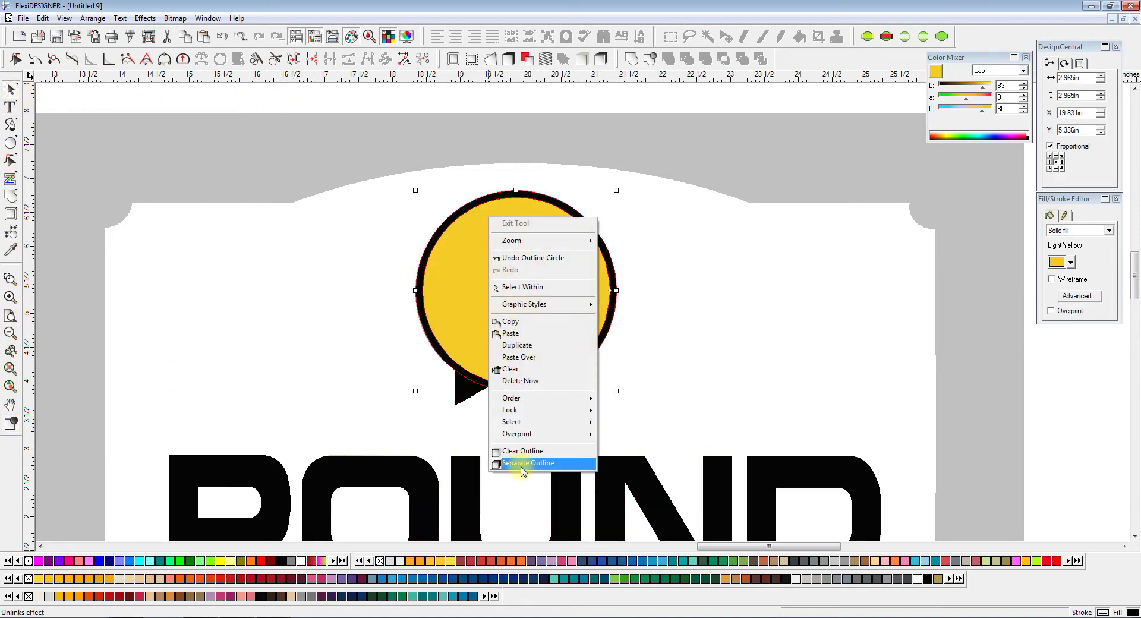
left_click(523, 465)
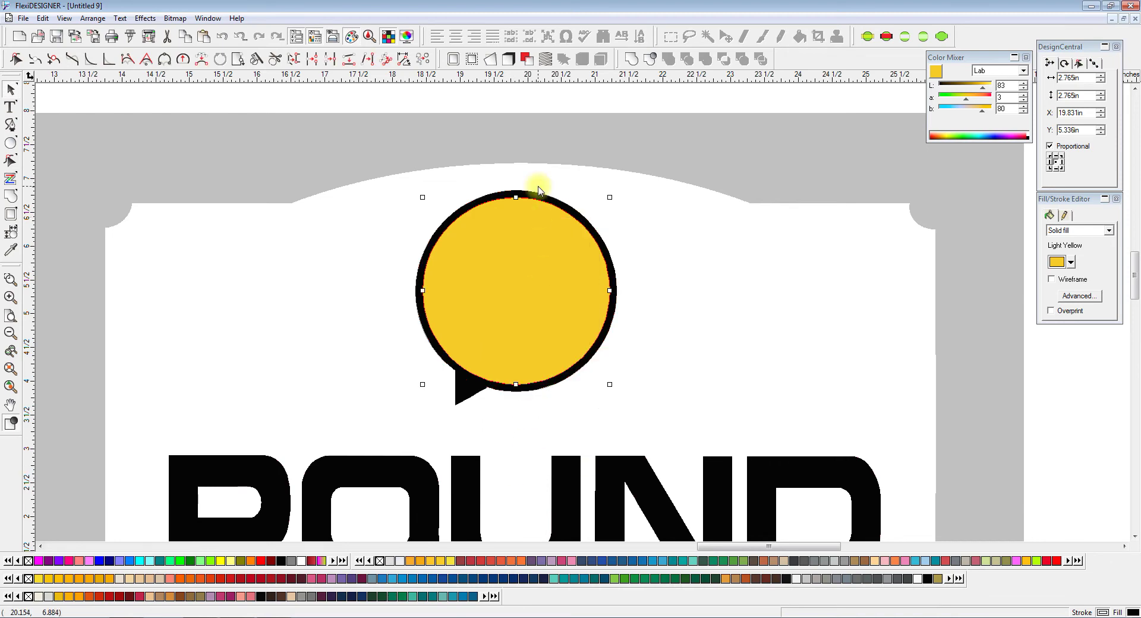
Combine the yellow inner circle and the black outer circle into one compound ring around the house emblem.
left_click(543, 102)
left_click(532, 207)
left_click(540, 196, "shift")
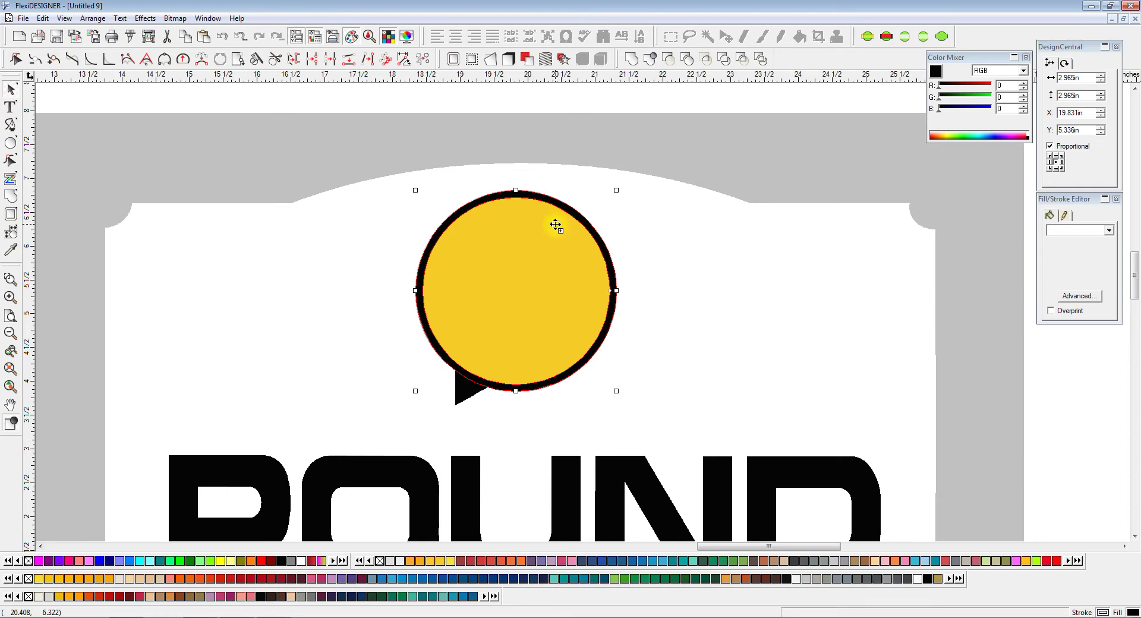
key("ctrl+m")
left_click(523, 102)
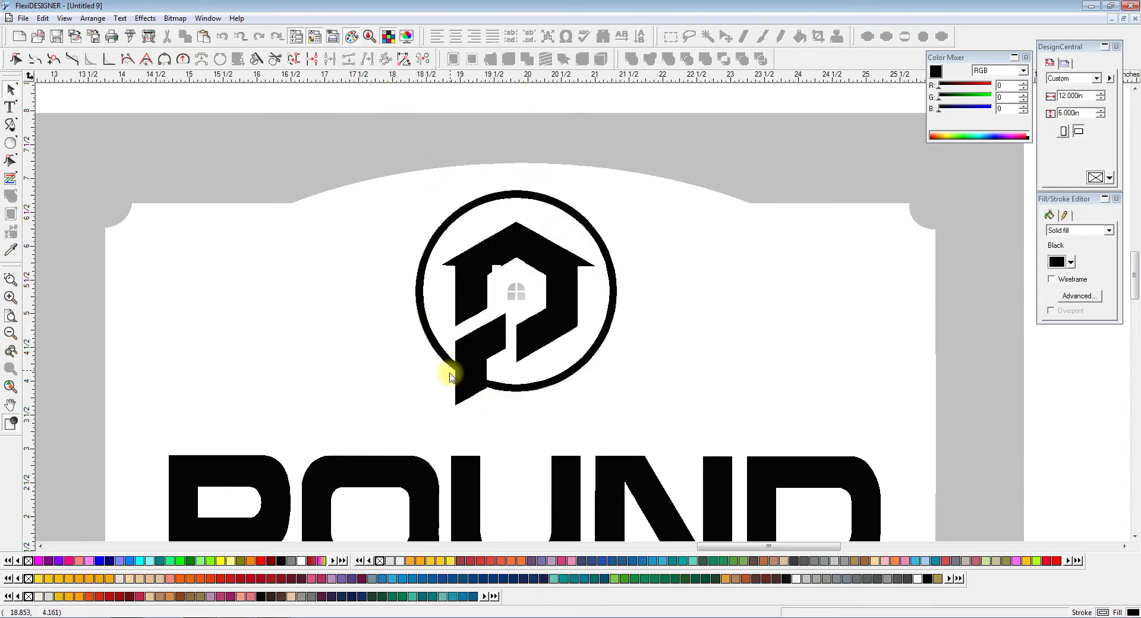
Combine the house emblem pieces and all the POUND letters into one compound object and fill it with Burgundy.
left_click(11, 423)
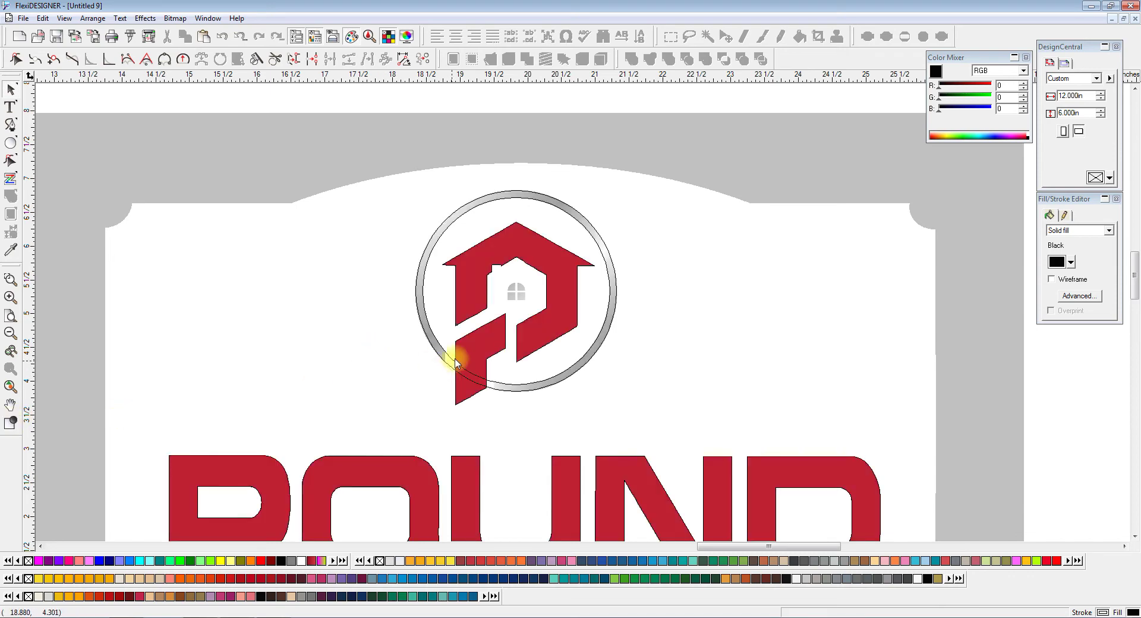
left_click(12, 419)
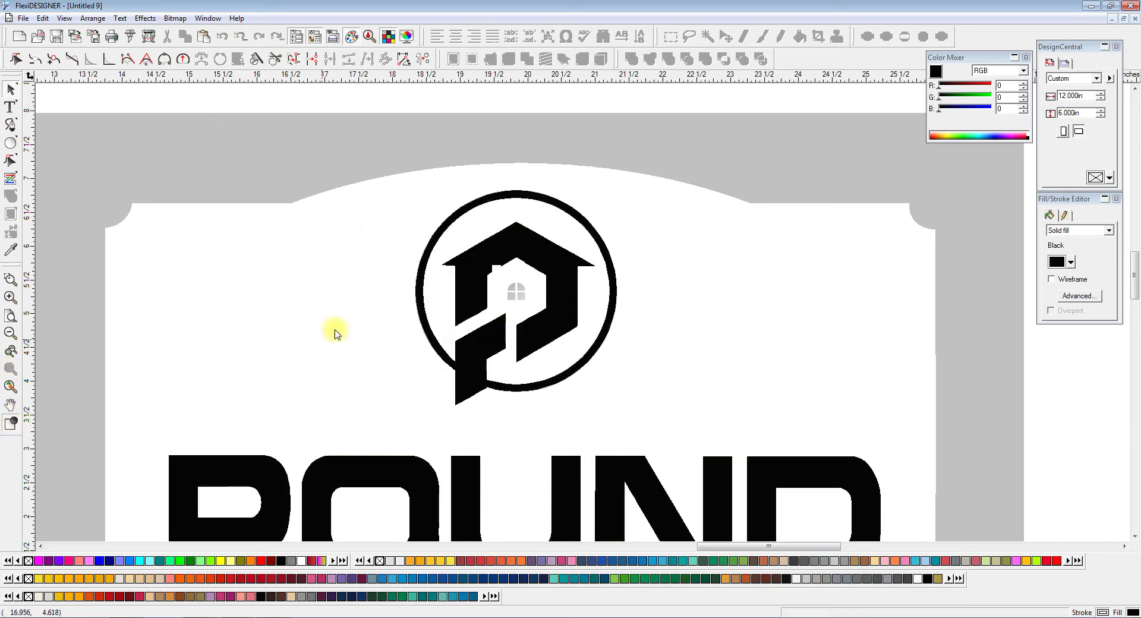
left_click(479, 347)
left_click(469, 293, "shift")
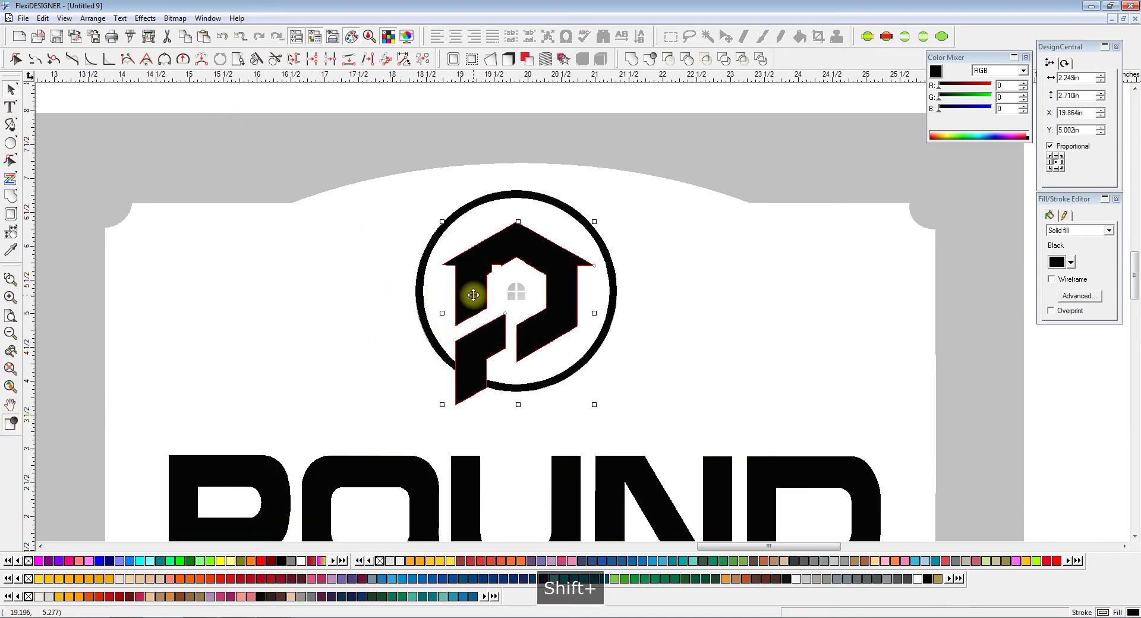
left_click(616, 502, "shift")
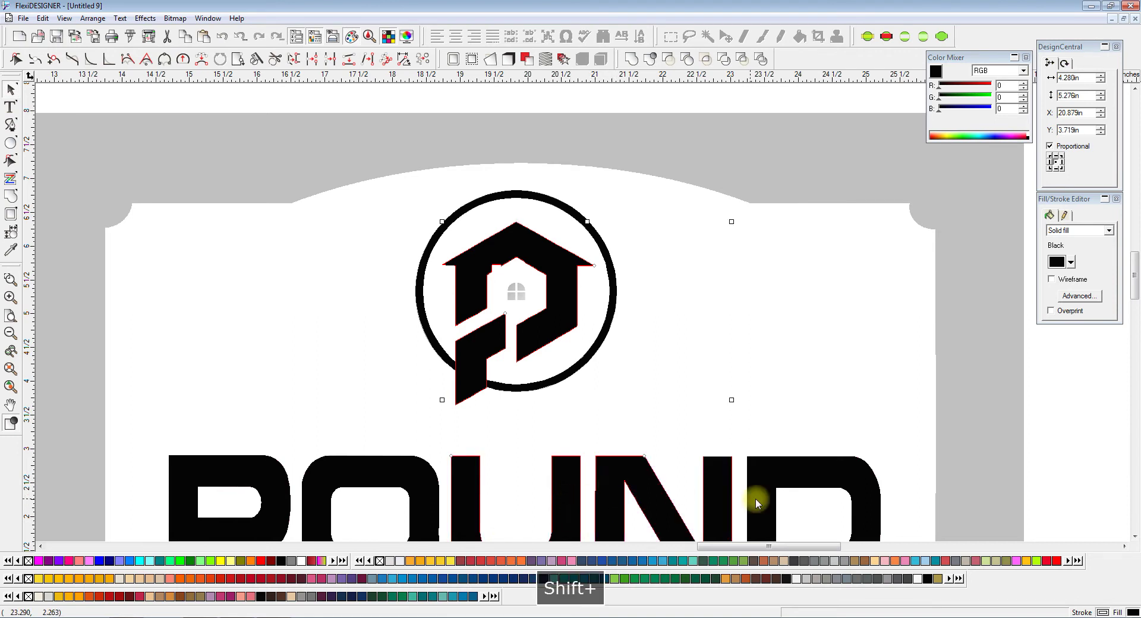
left_click(743, 493, "shift")
left_click(433, 476, "shift")
left_click(271, 479, "shift")
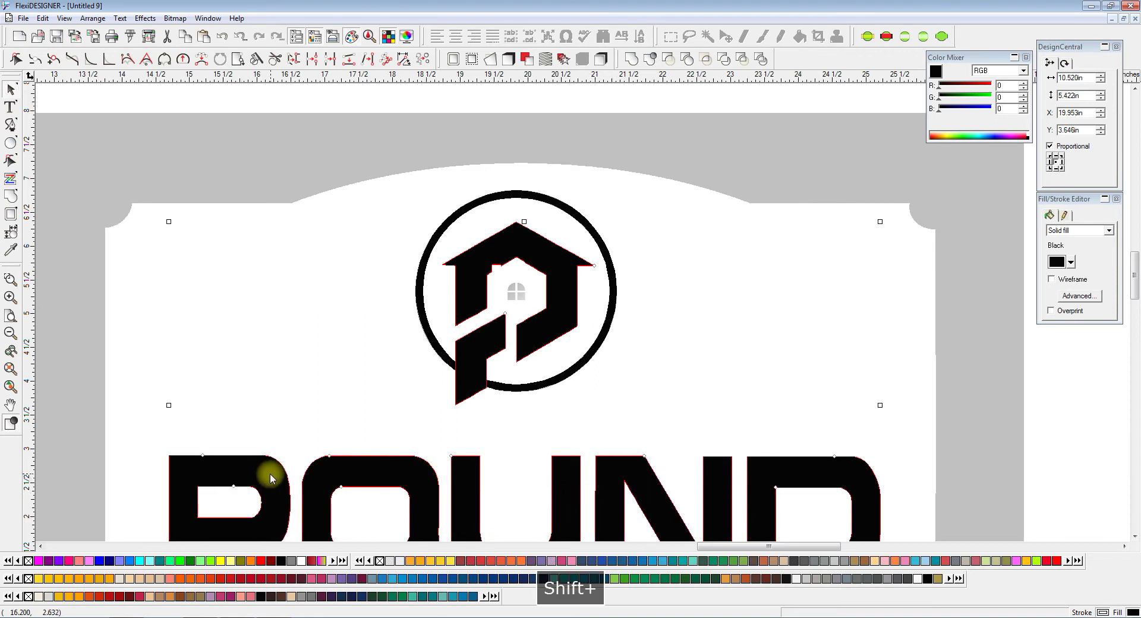
key("ctrl+m")
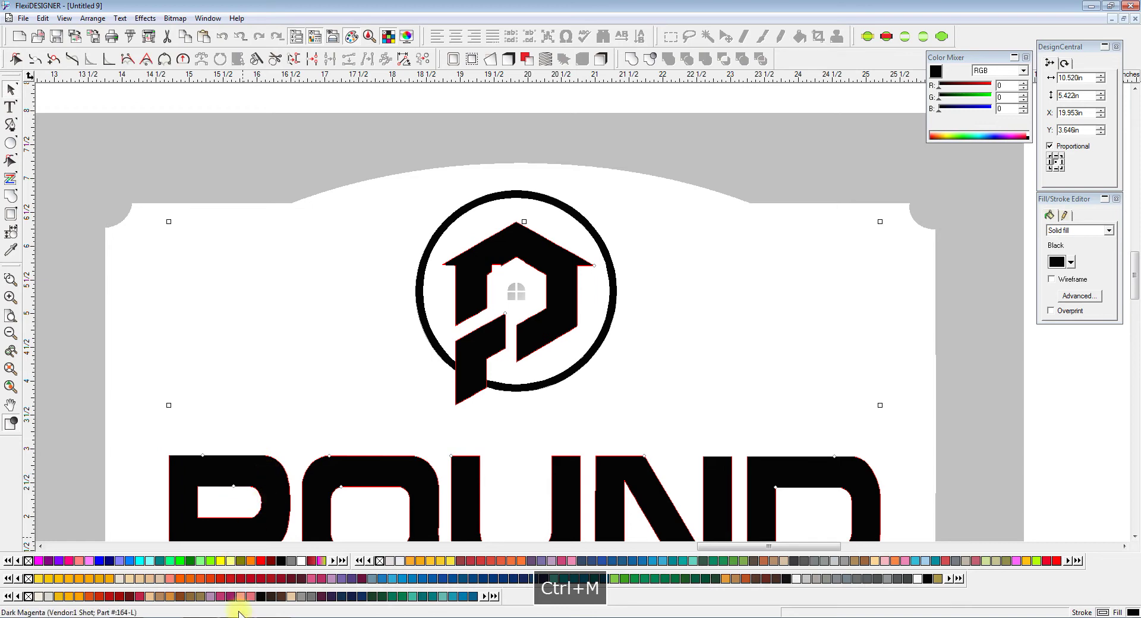
left_click(271, 561)
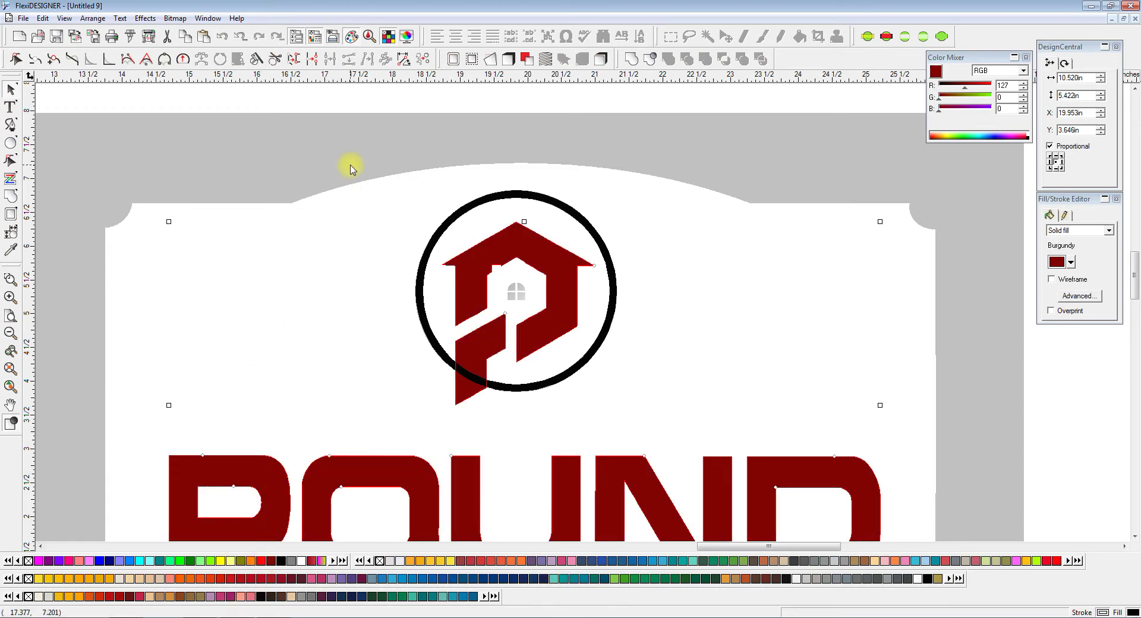
Try moving the burgundy emblem and lettering slightly, undo the move and reselect the compound artwork.
left_click_drag(469, 347, 473, 349)
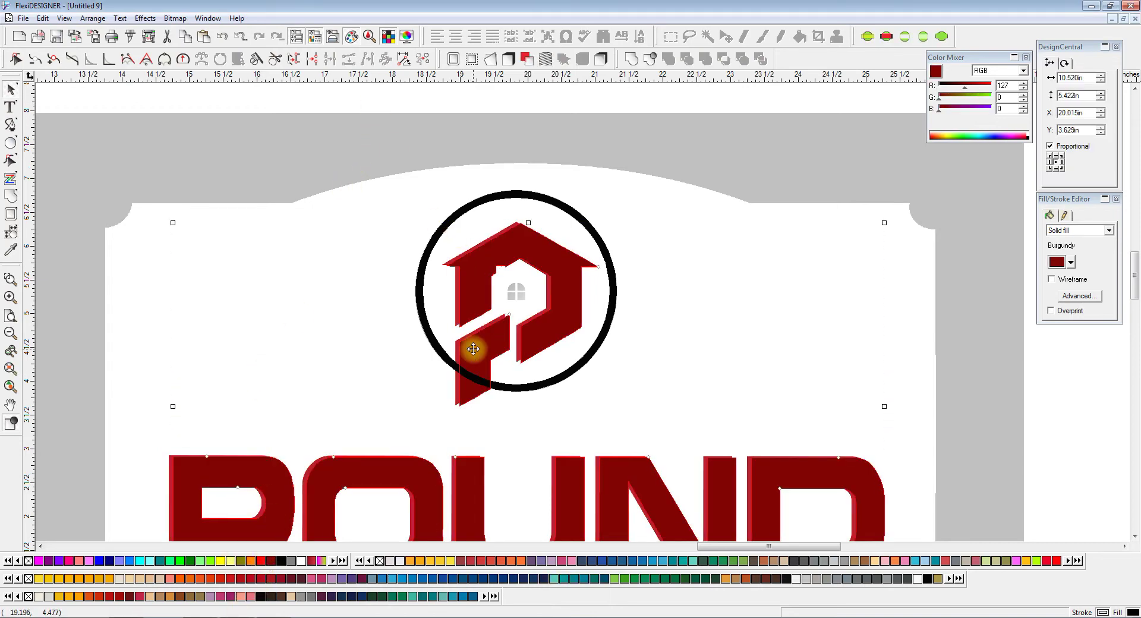
key("ctrl+z")
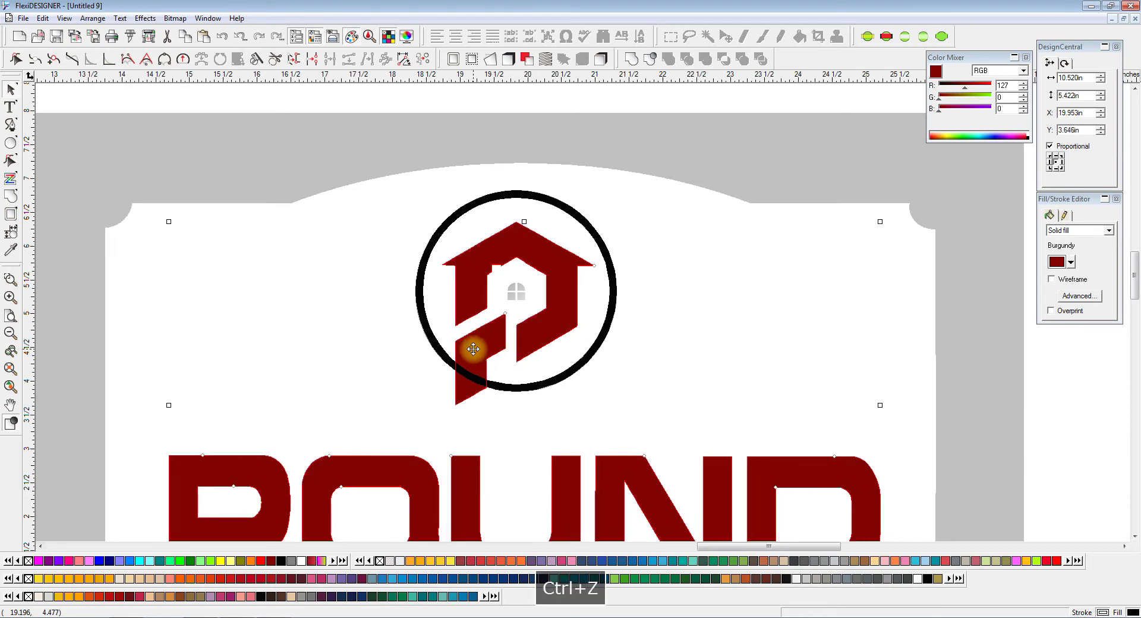
left_click(477, 331)
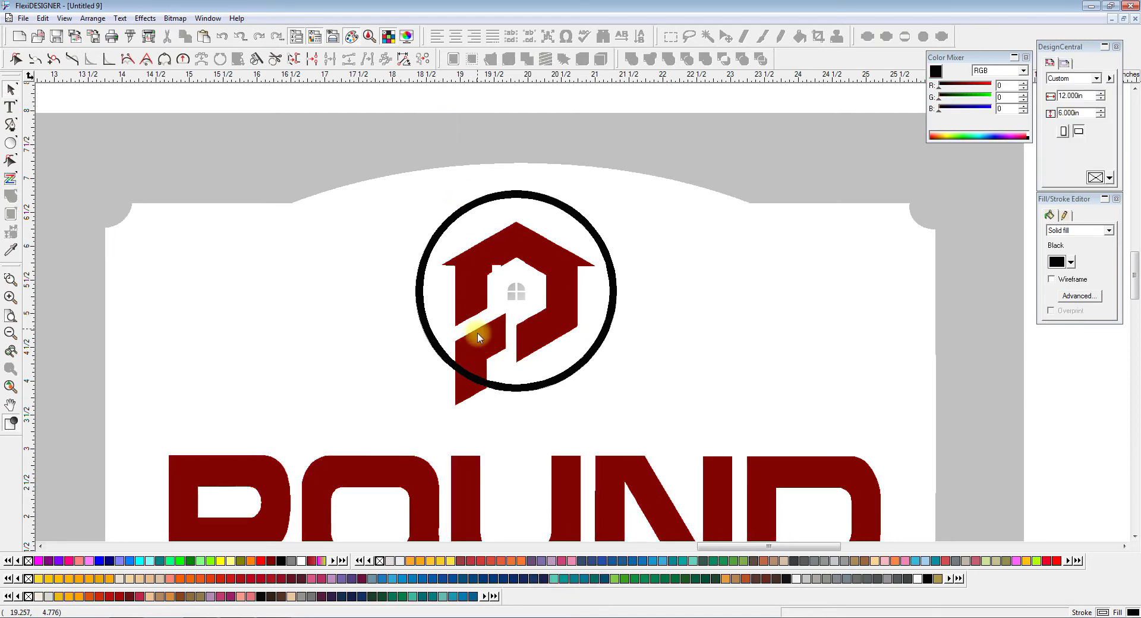
left_click(480, 347)
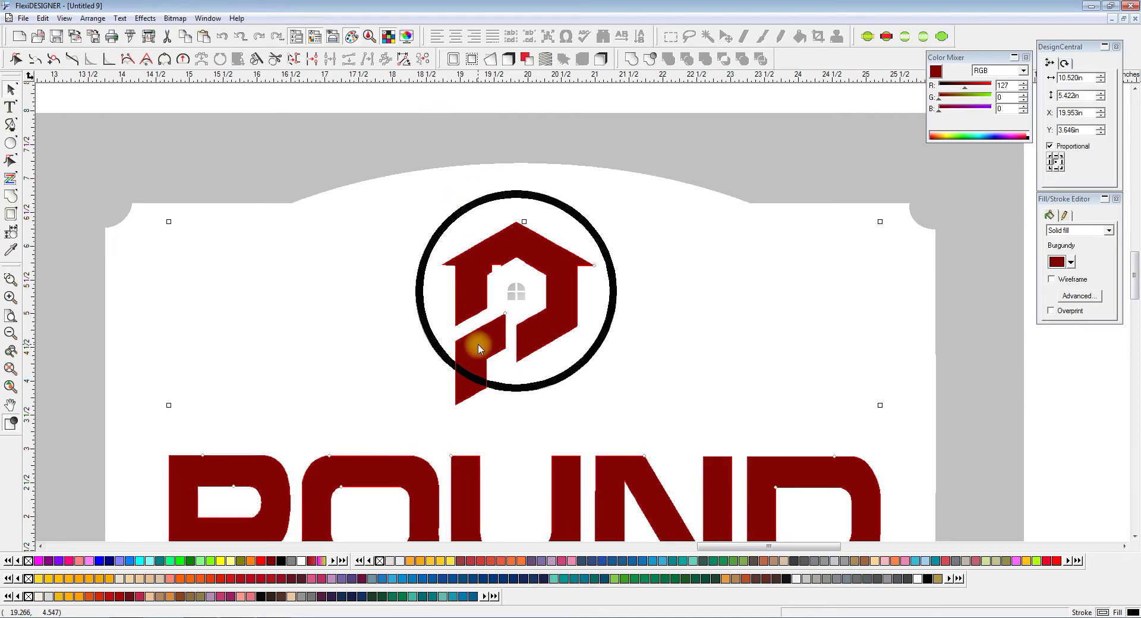
Bring the burgundy artwork in front of the ring and start an outline around it with miter joints.
key("shift+Page_Up")
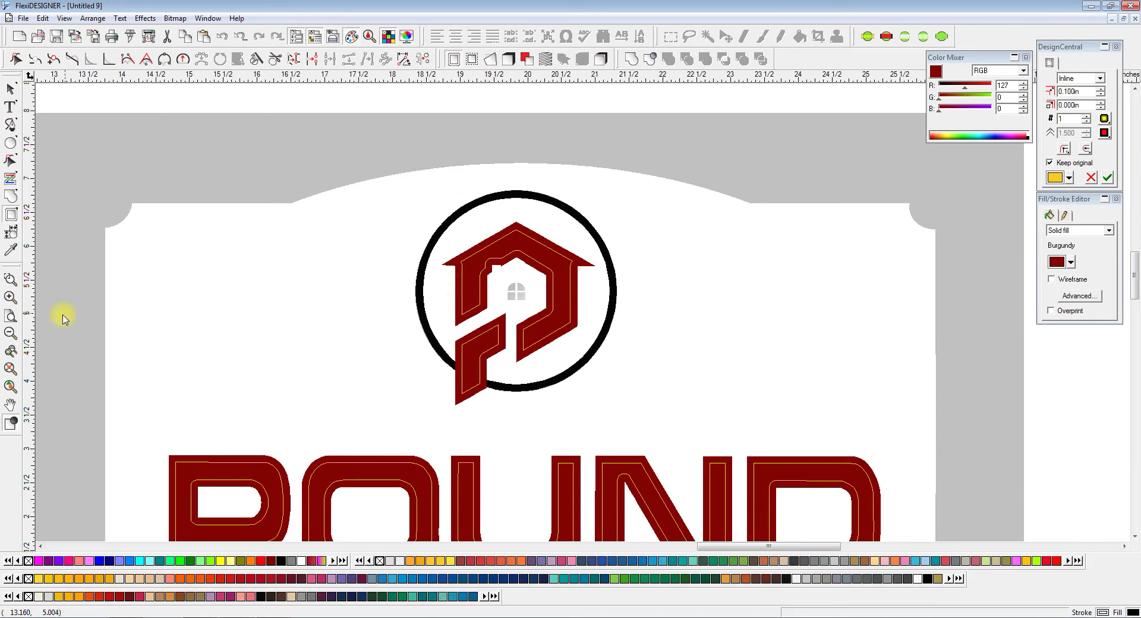
left_click(12, 424)
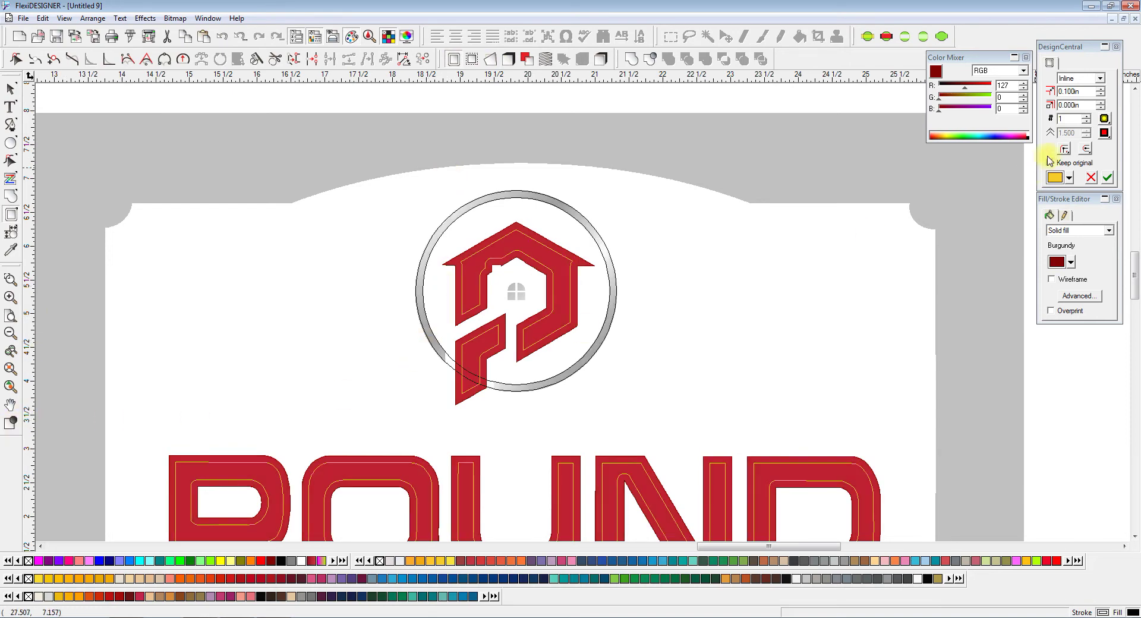
left_click(1101, 78)
left_click(1082, 93)
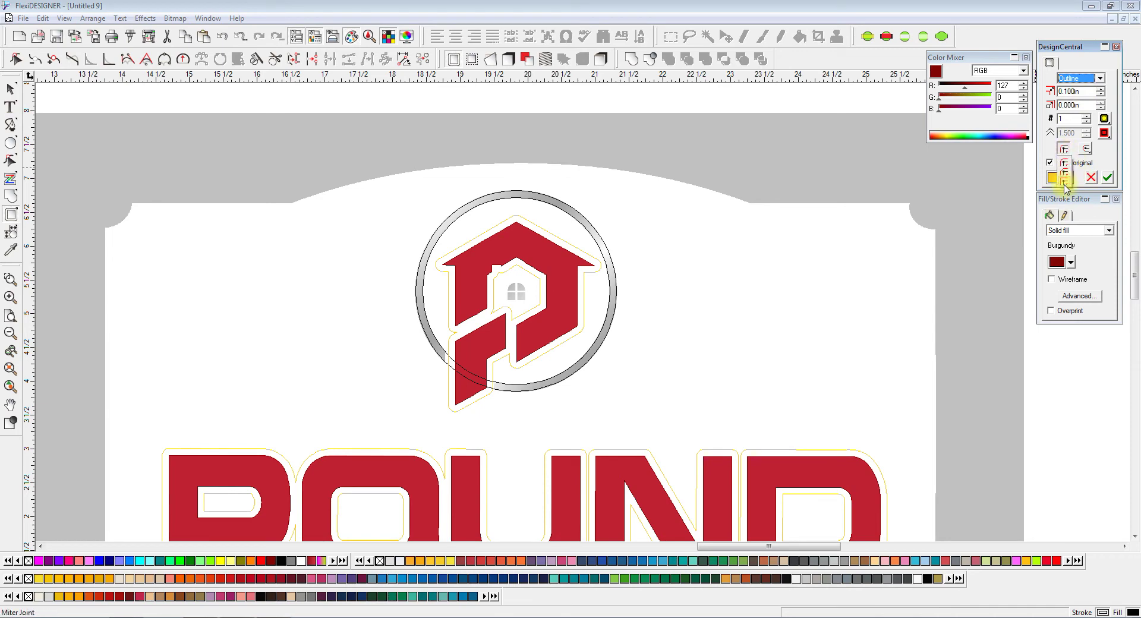
left_click(1065, 180)
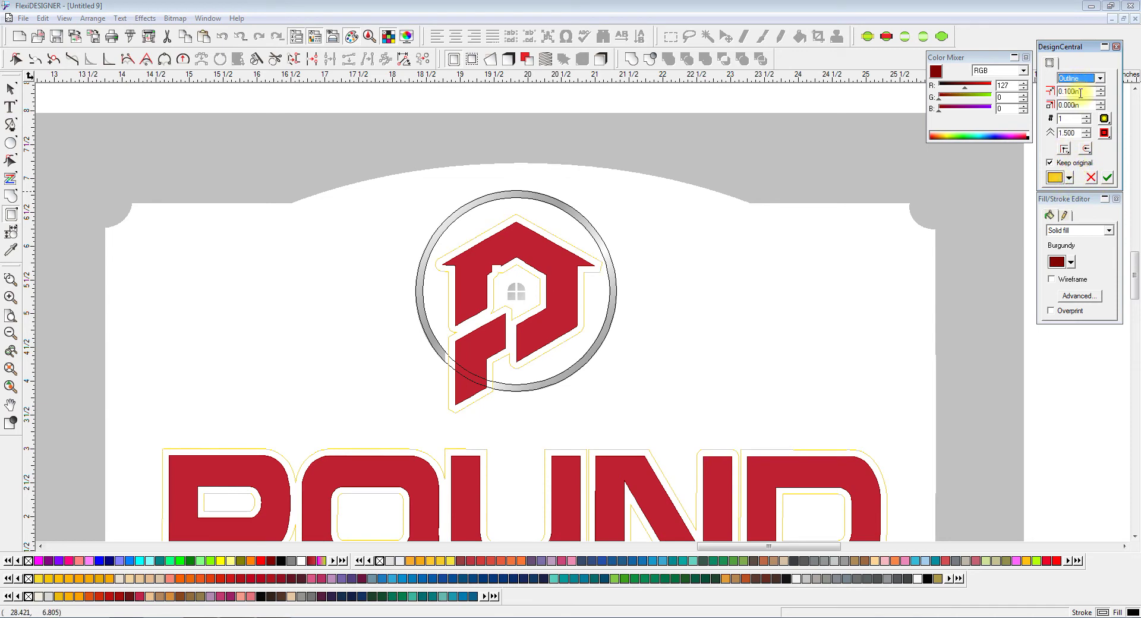
Set the outline offset around the emblem and lettering to 0.135 in and apply the outline.
type(".125")
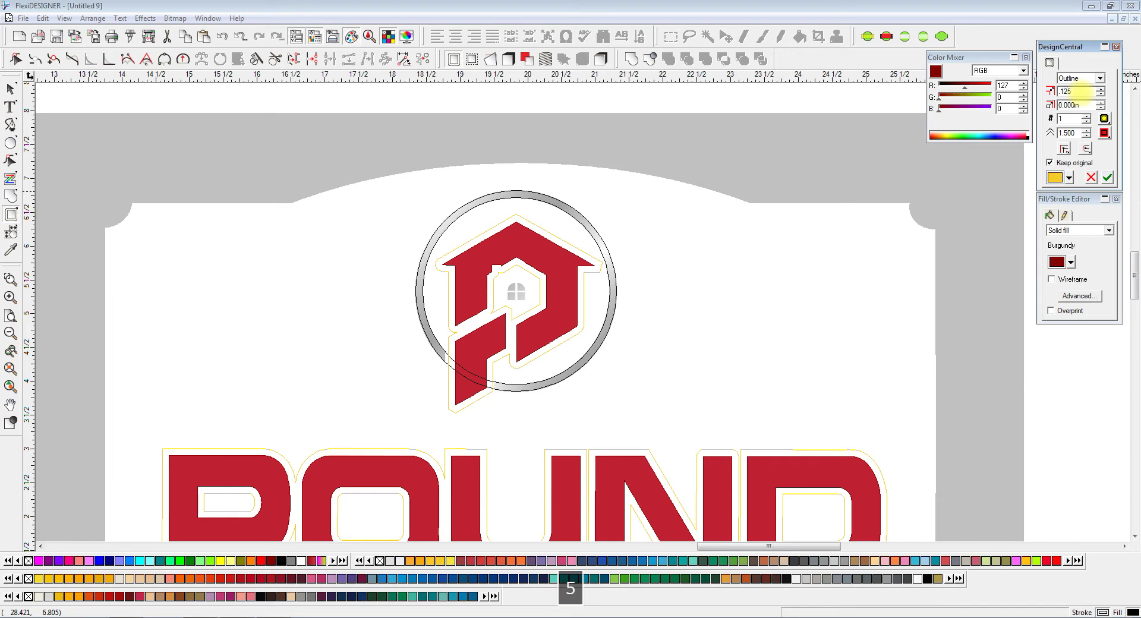
key("Tab")
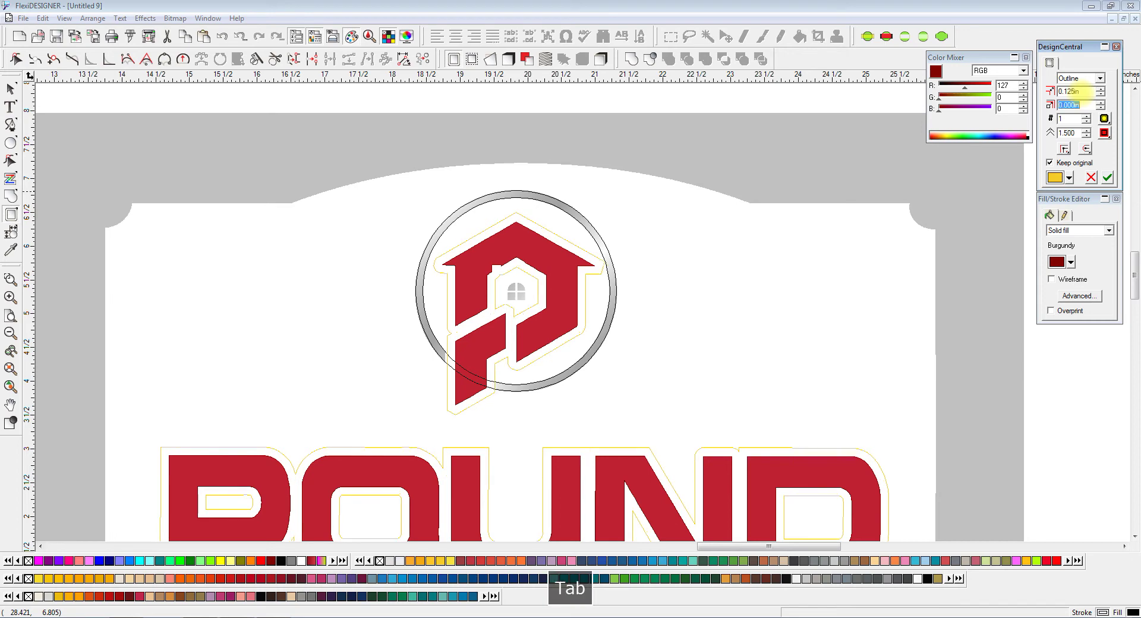
double_click(1085, 89)
type(".13")
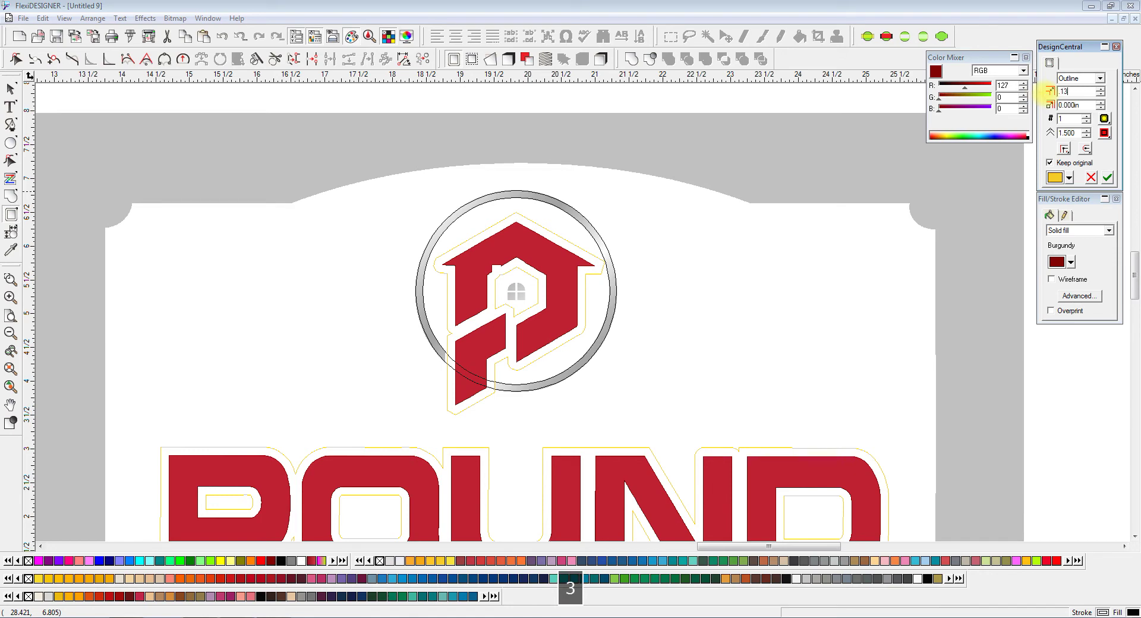
type("5")
key("Tab")
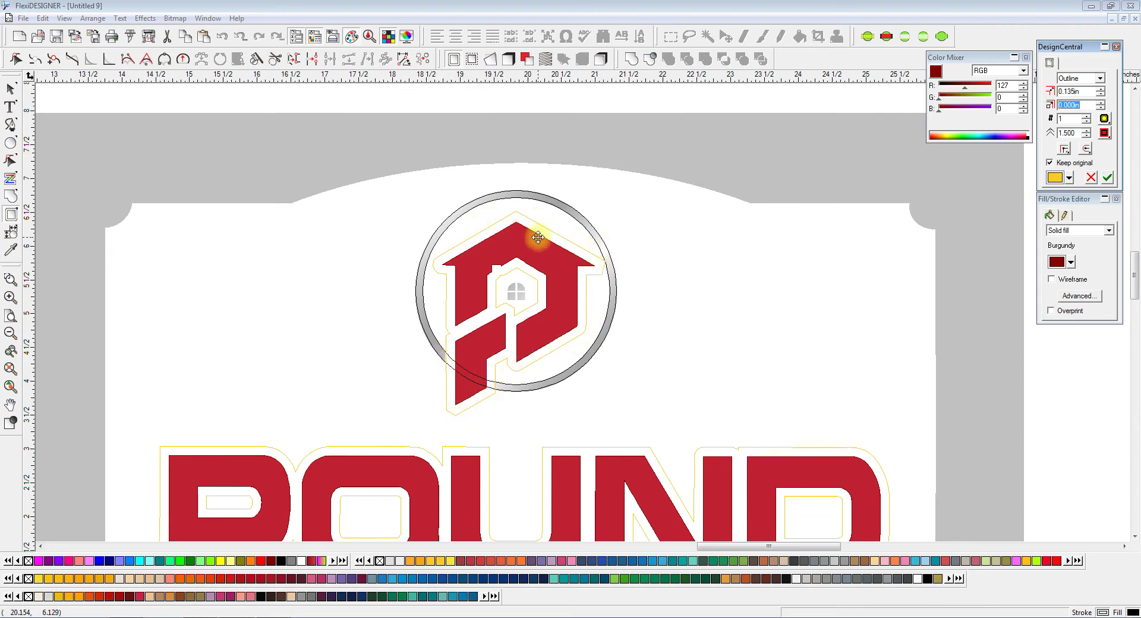
left_click(11, 423)
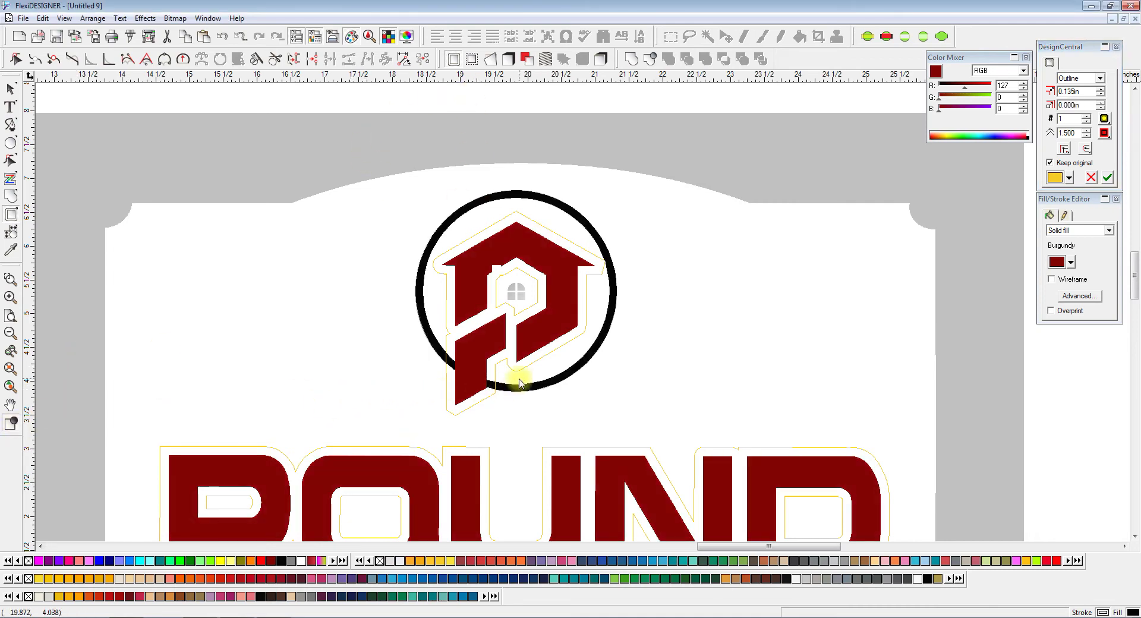
left_click(1107, 177)
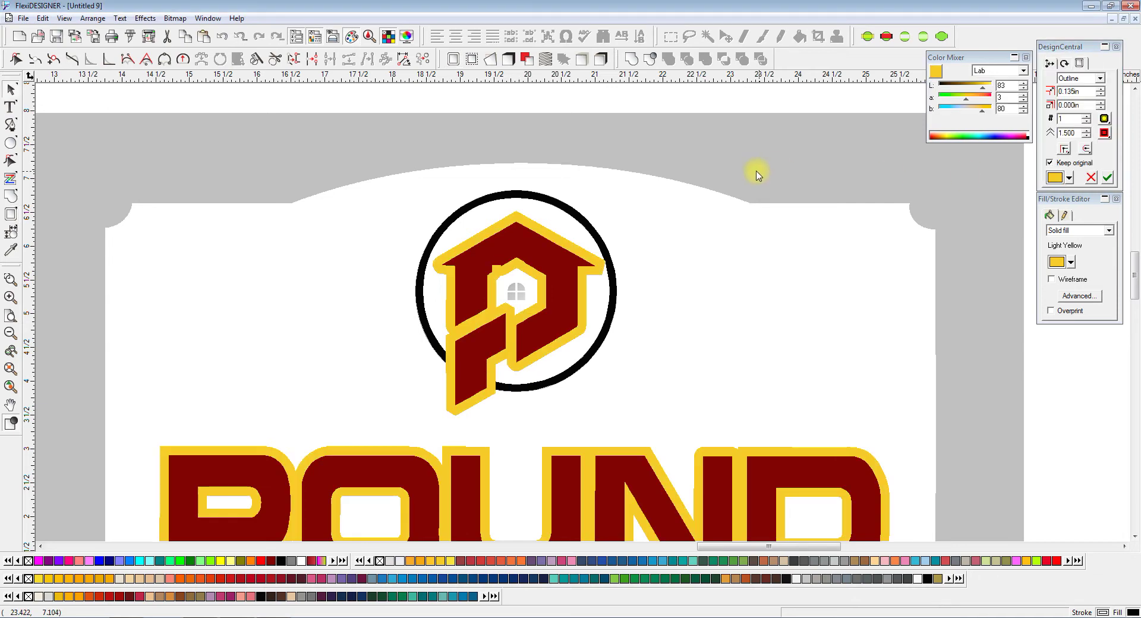
Separate the yellow outline from the burgundy emblem and lettering so that it is an independent object.
left_click(499, 231)
right_click(499, 232)
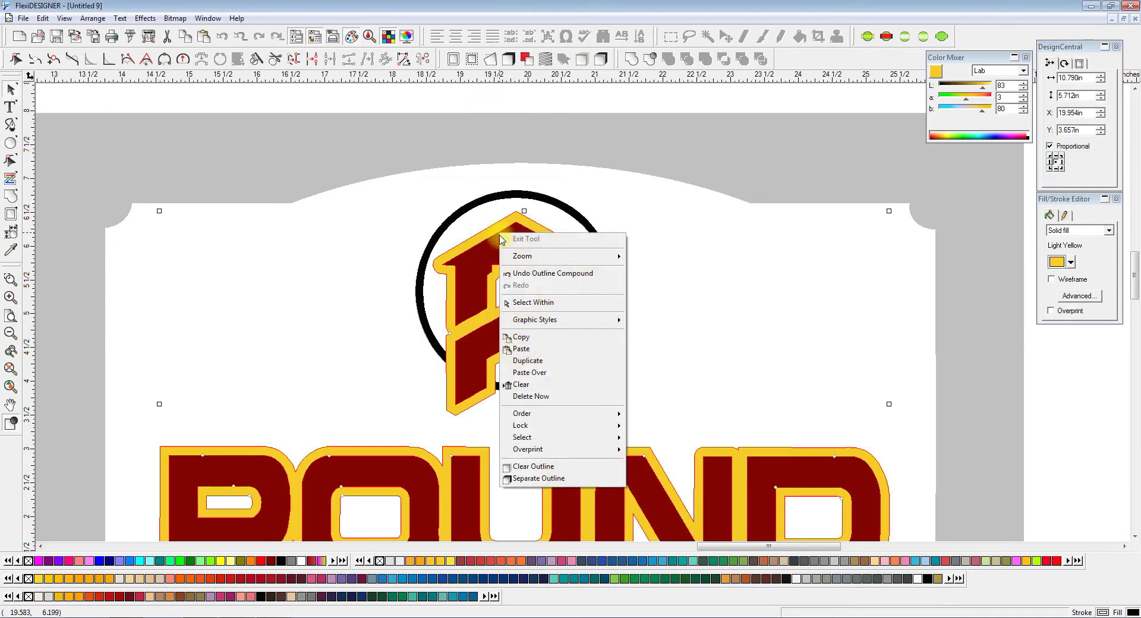
left_click(530, 479)
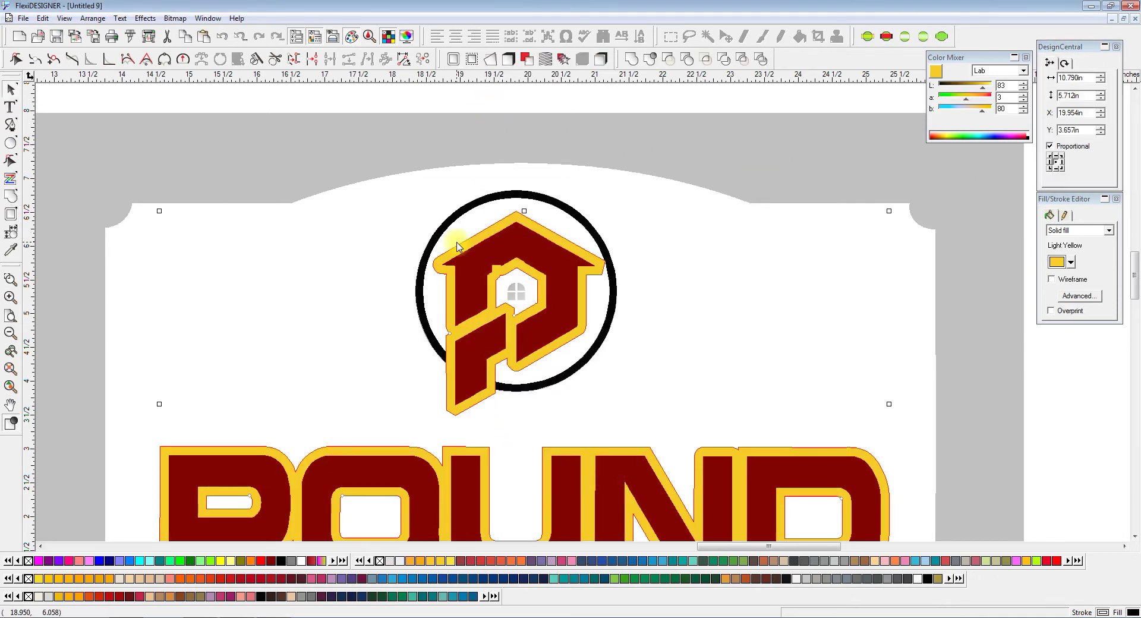
Cut the separated yellow outline out of the black ring, leaving a gap around the emblem's lower leg.
left_click(449, 355)
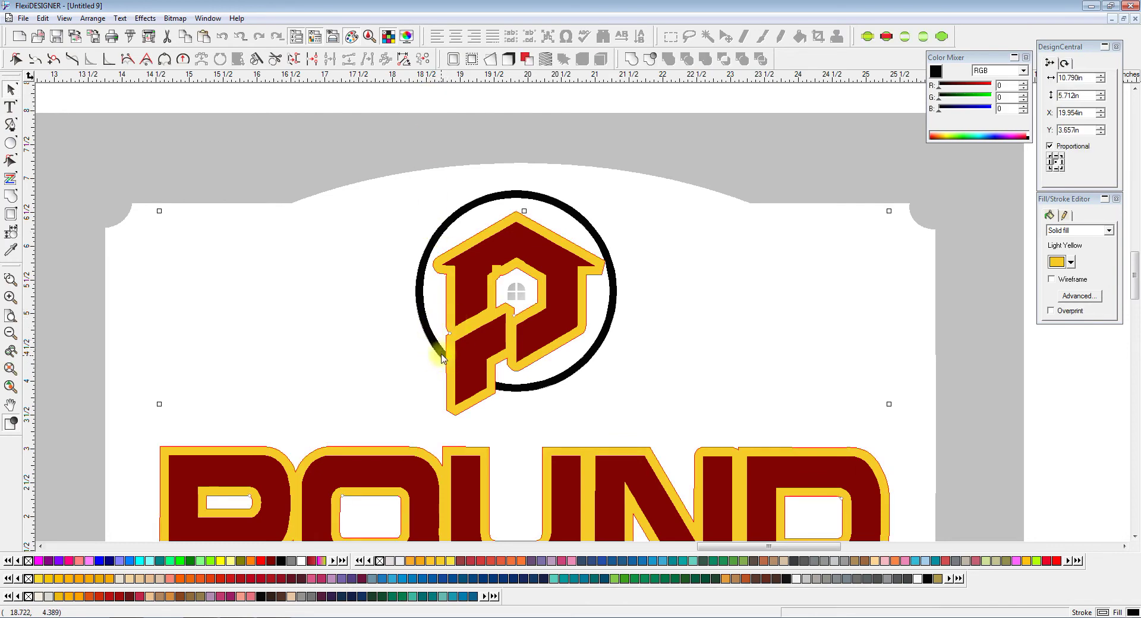
left_click(442, 357, "shift")
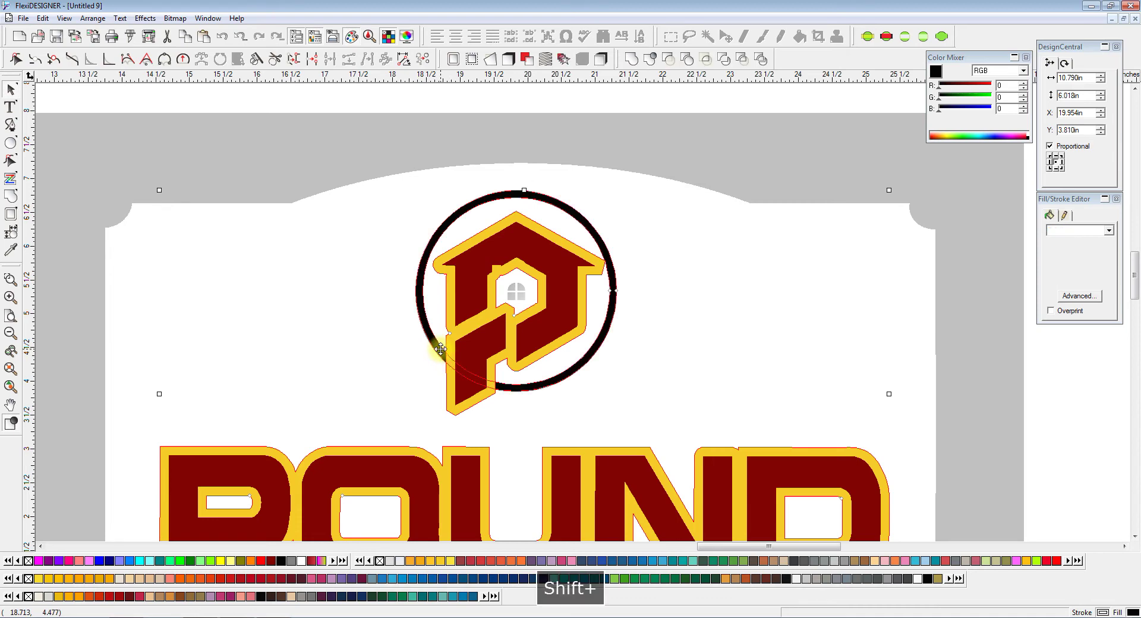
left_click(667, 59)
left_click(581, 102)
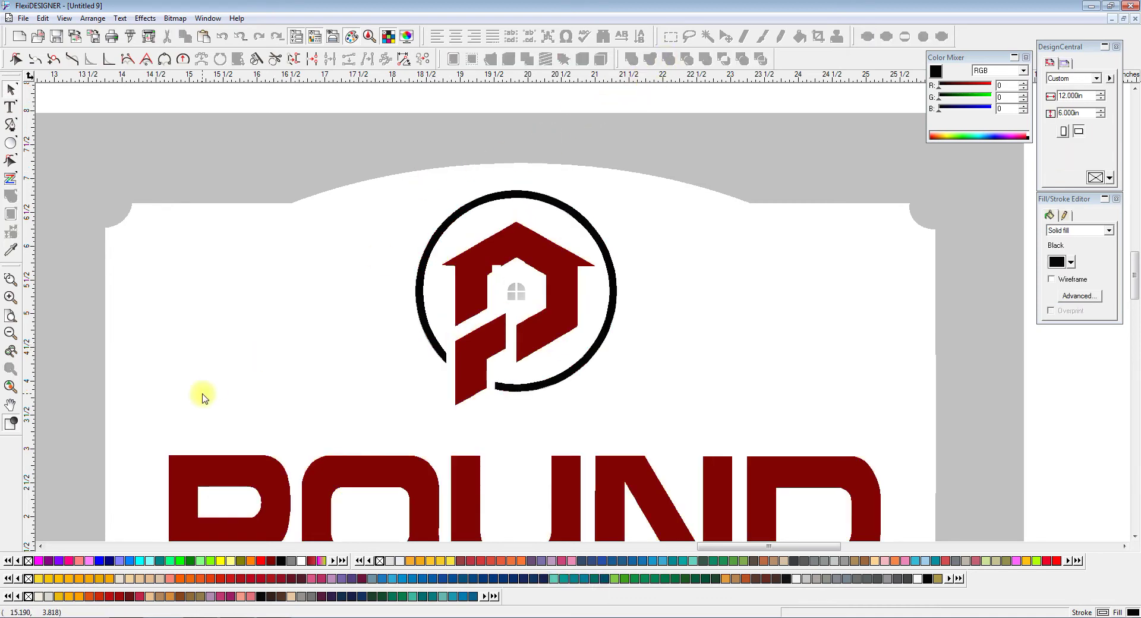
Draw a circle with a radius of about 0.139 in and move it over the small window inside the house emblem.
left_click(10, 423)
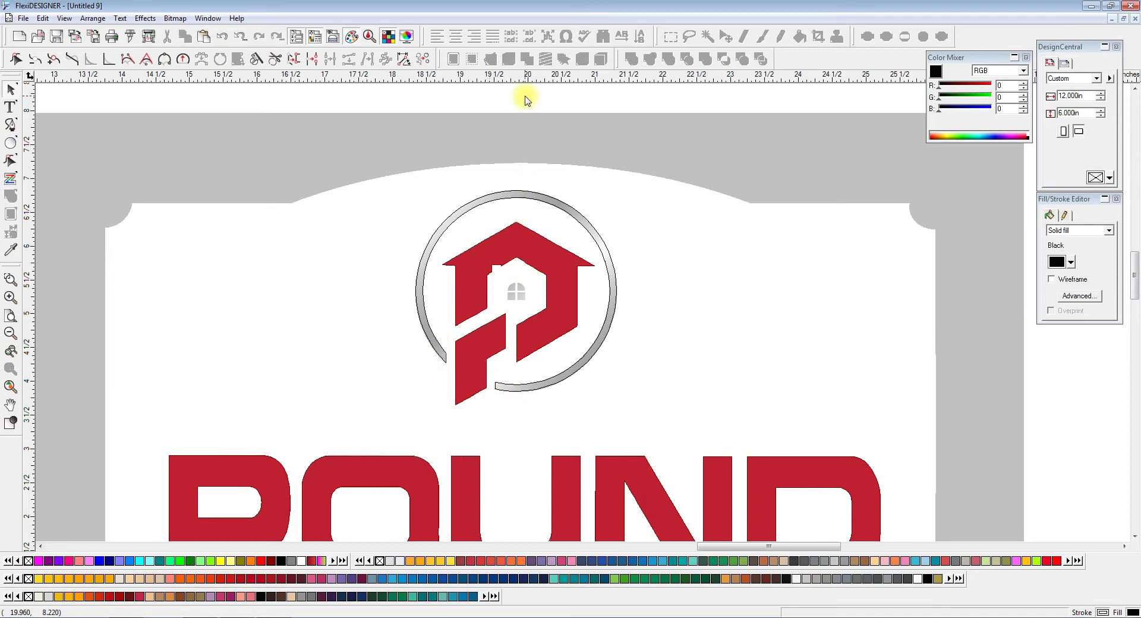
scroll(515, 346, "up", 2)
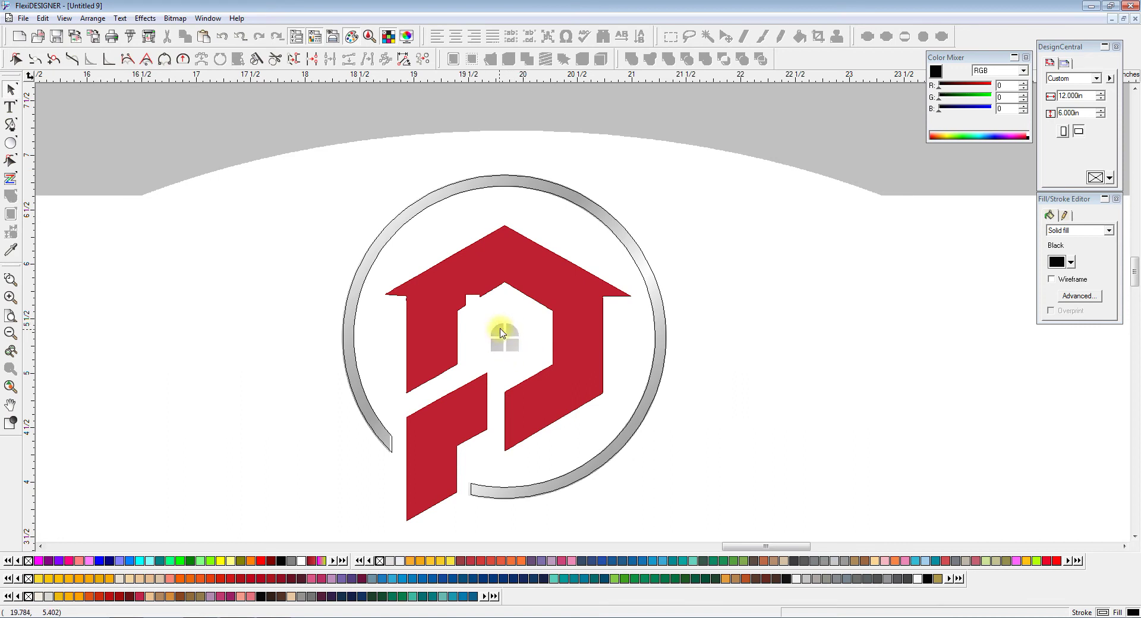
left_click(13, 145)
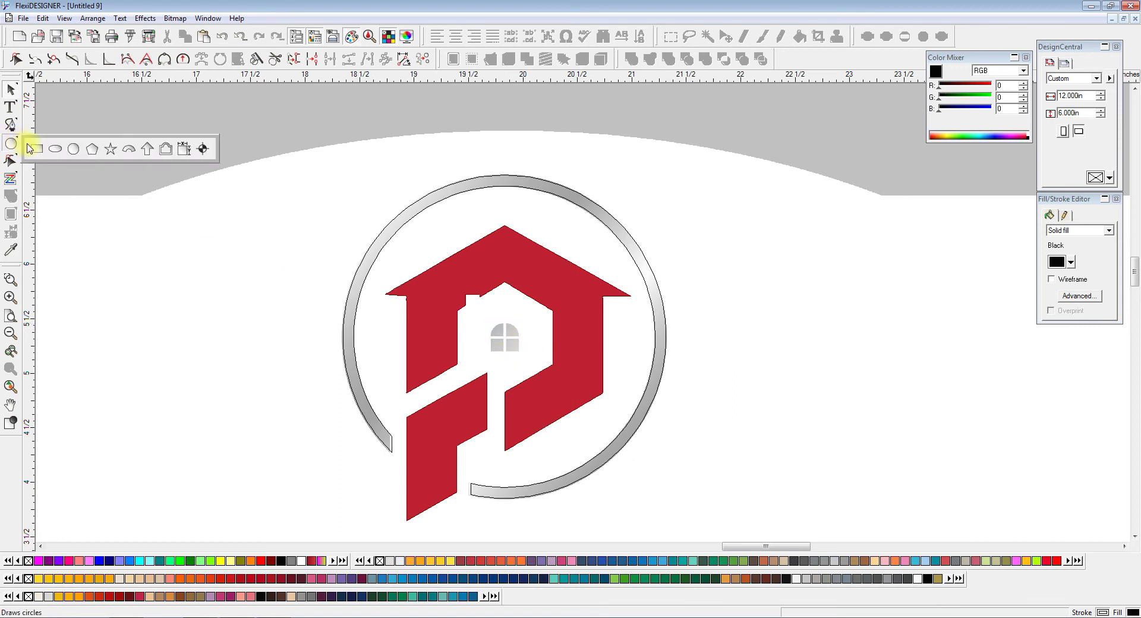
left_click(74, 150)
left_click_drag(498, 325, 501, 330)
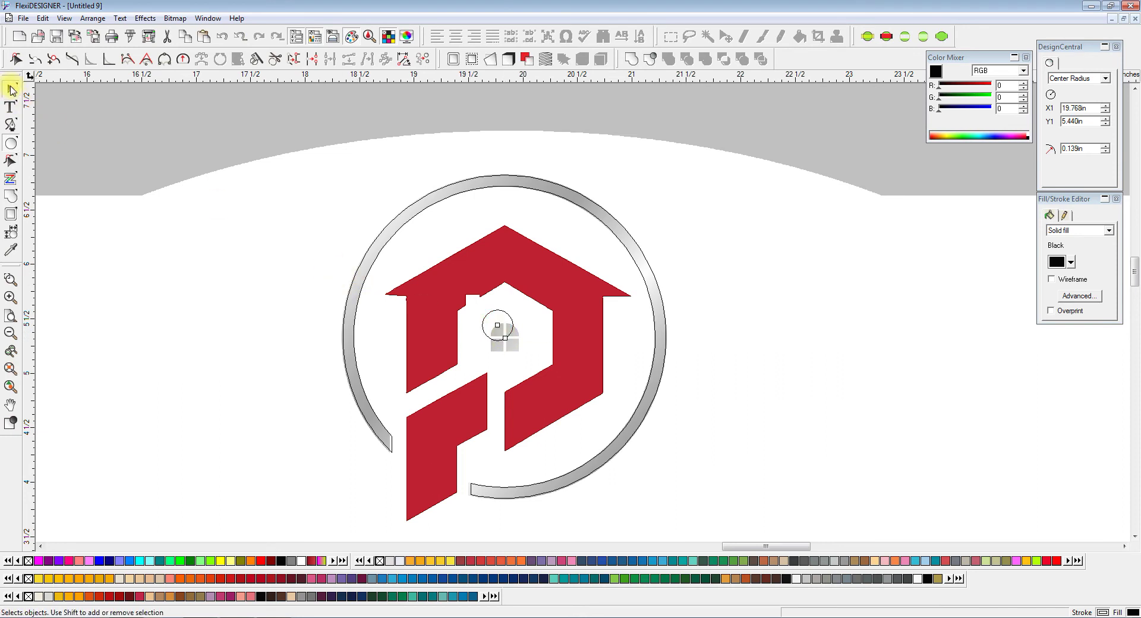
left_click(10, 89)
left_click_drag(511, 319, 515, 330)
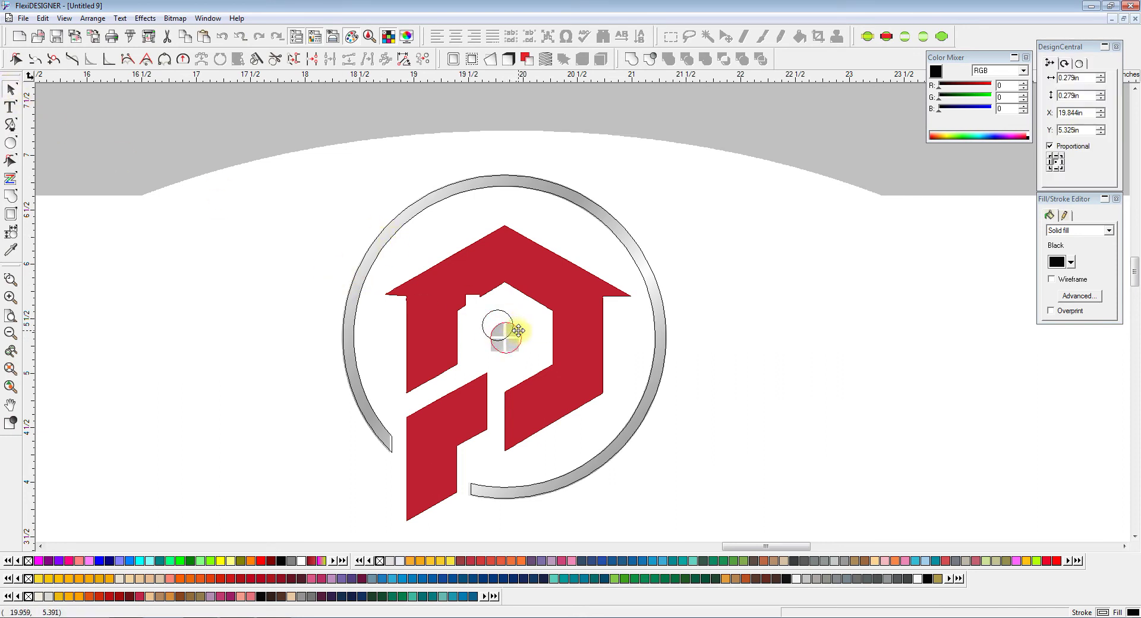
Shrink the circle to about 0.255 in wide and nudge it to match the window's arched top.
scroll(515, 329, "up", 3)
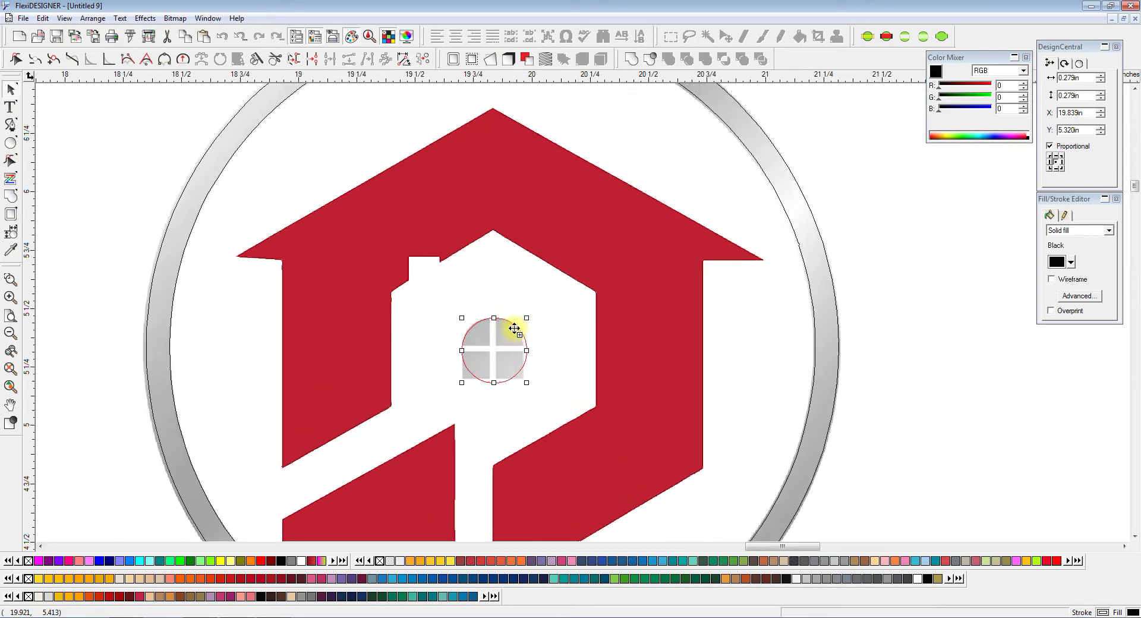
left_click_drag(531, 395, 527, 392)
key("Up")
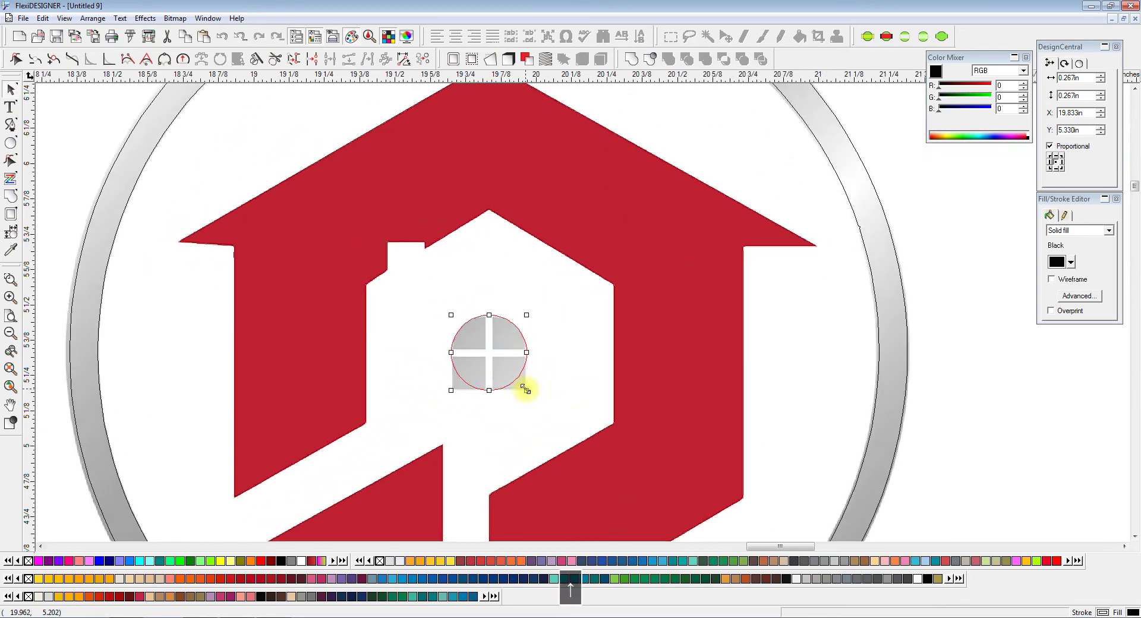
left_click_drag(524, 390, 523, 387)
key("Up")
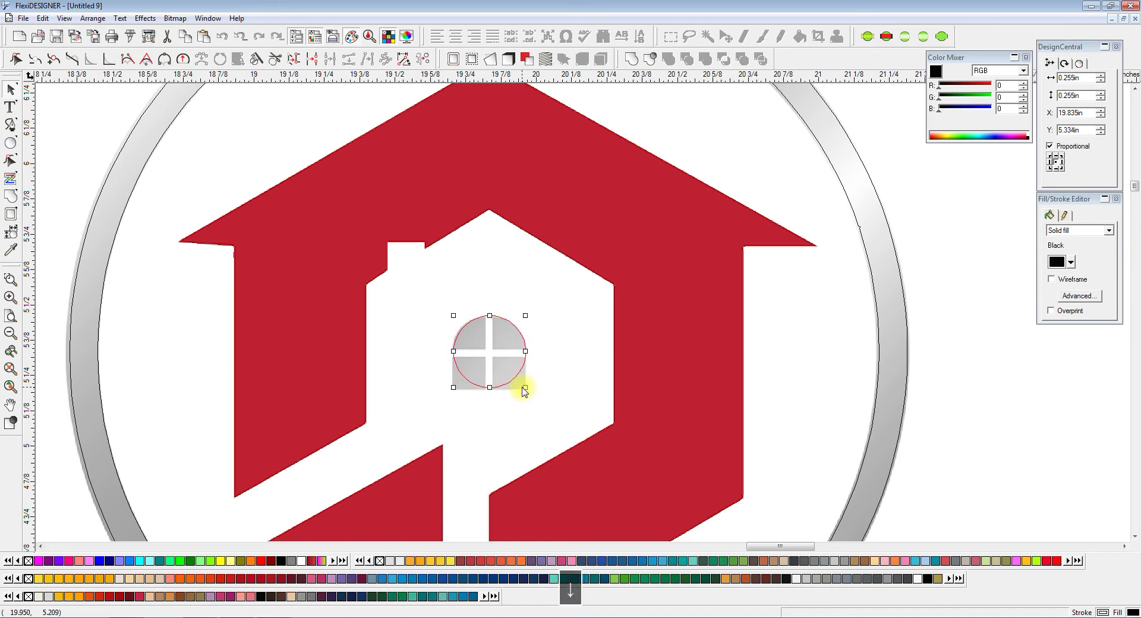
key("Right")
key("Up")
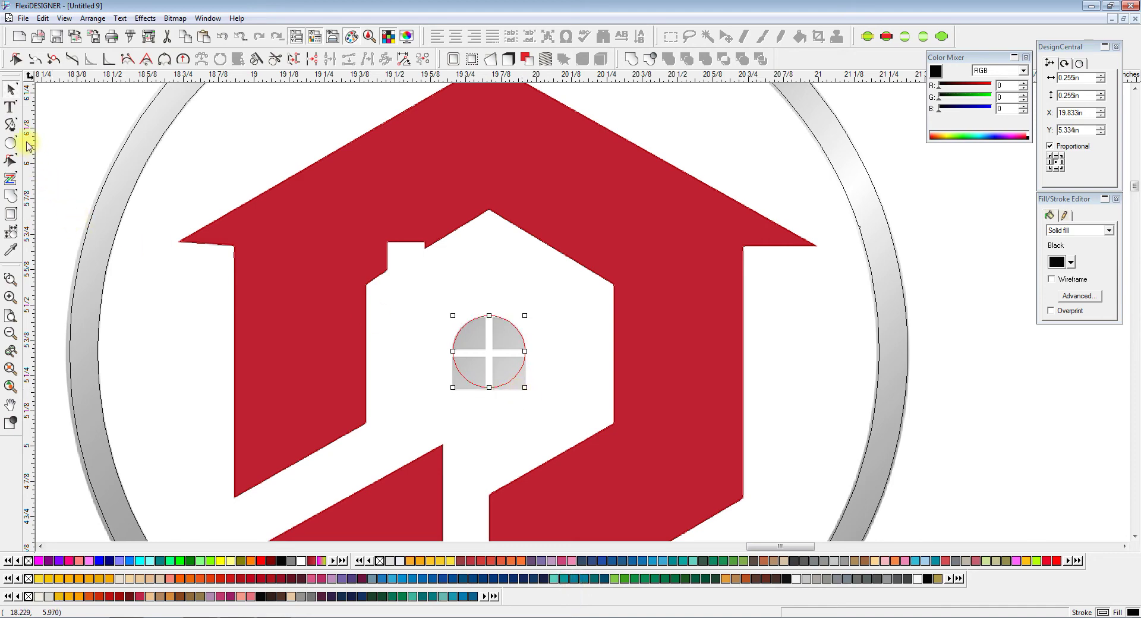
Draw a rectangle about 0.261 by 0.145 in over the window's lower half and give it Regular corners.
left_click_drag(16, 146, 36, 148)
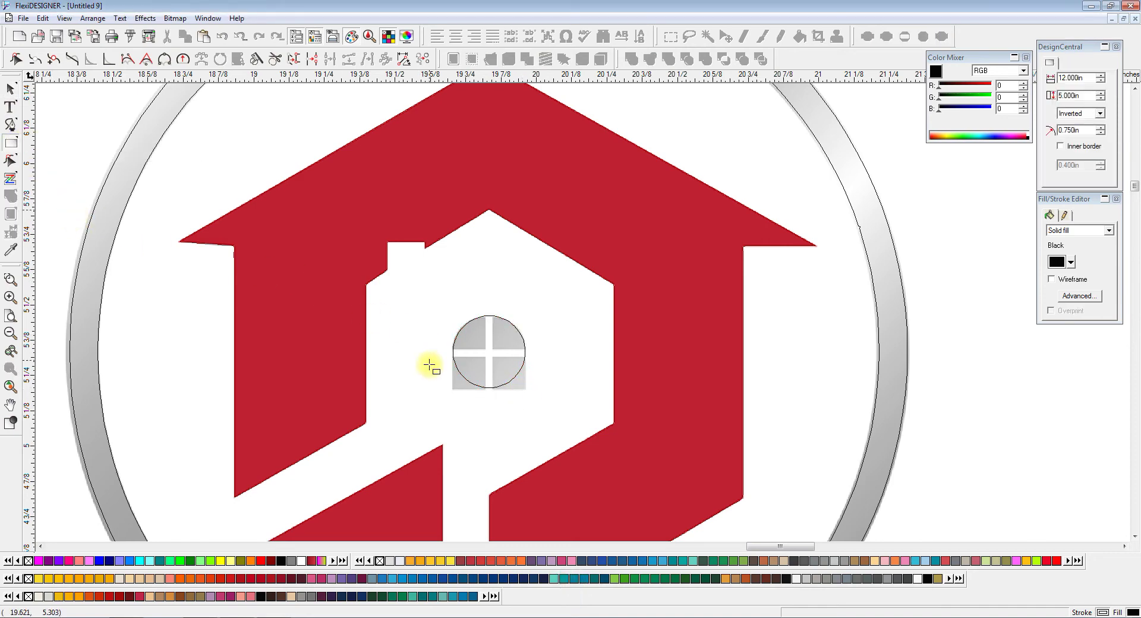
left_click_drag(452, 390, 526, 353)
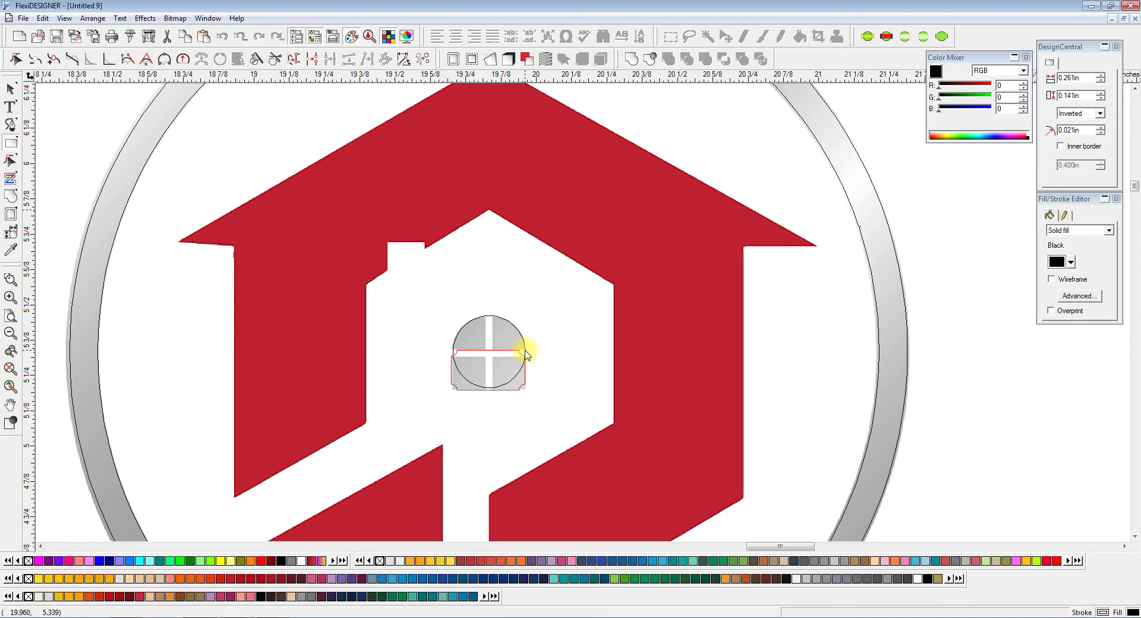
left_click_drag(526, 353, 527, 353)
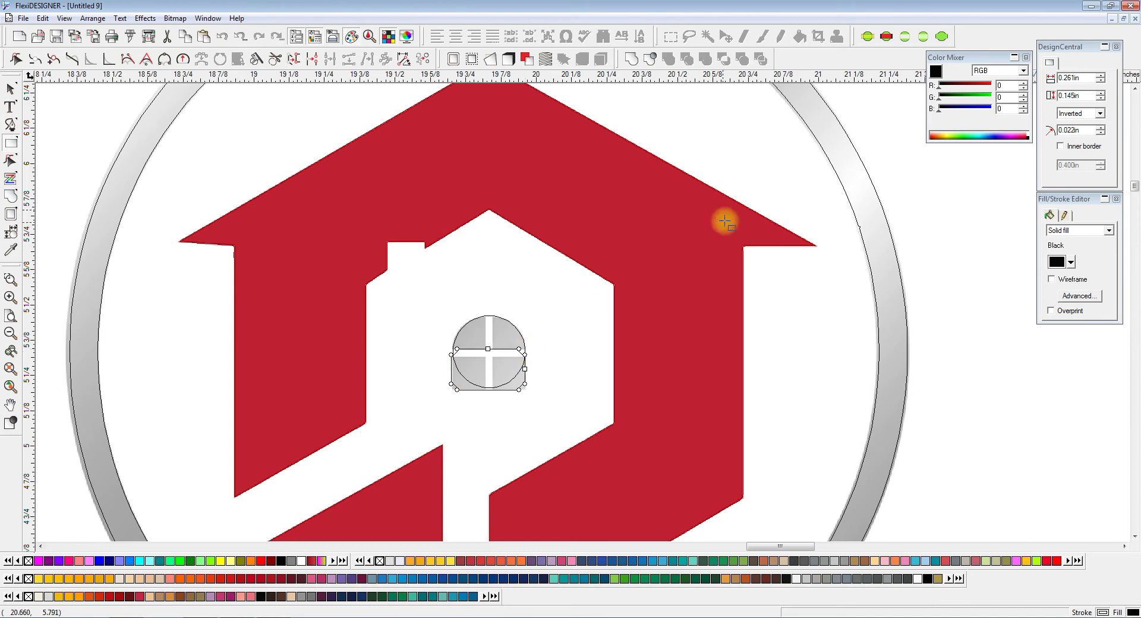
left_click(1103, 118)
left_click(1081, 123)
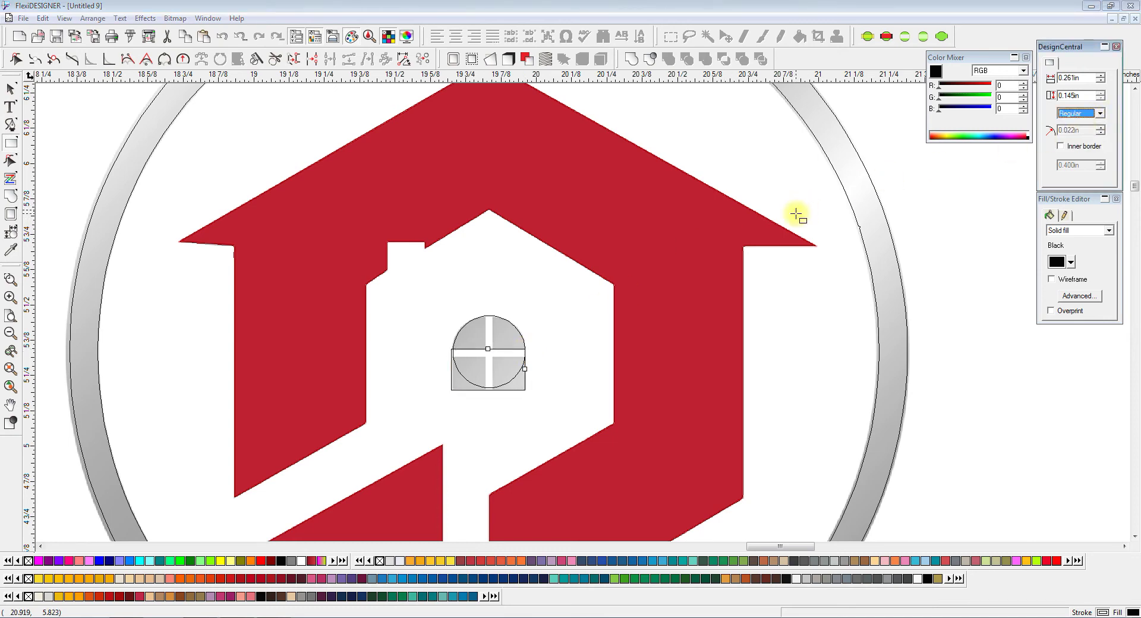
left_click(9, 90)
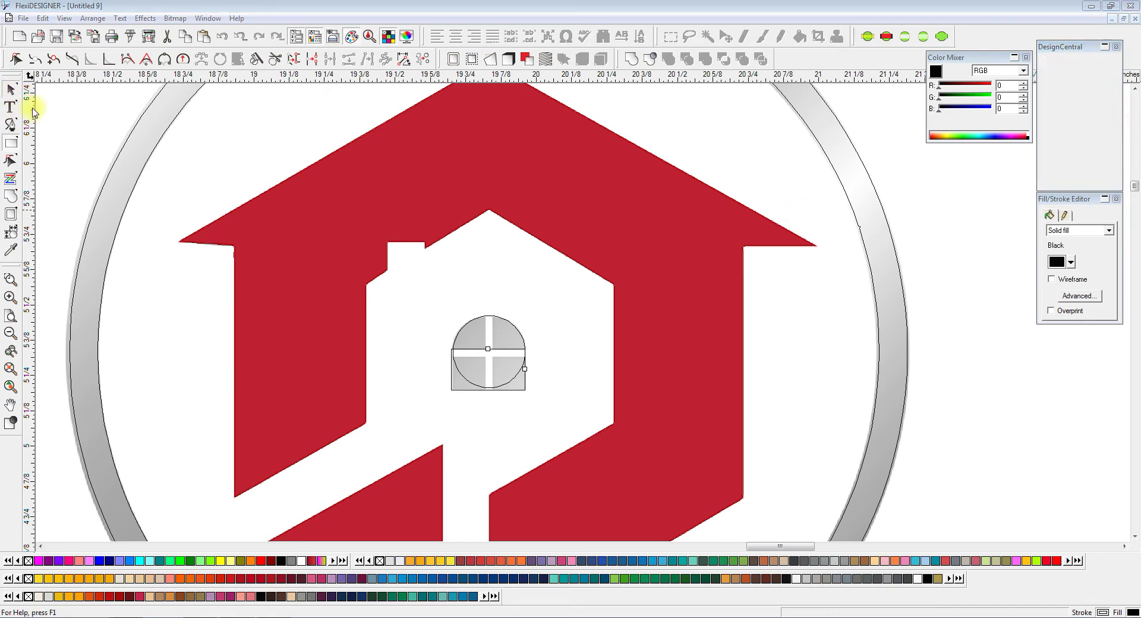
left_click(74, 184)
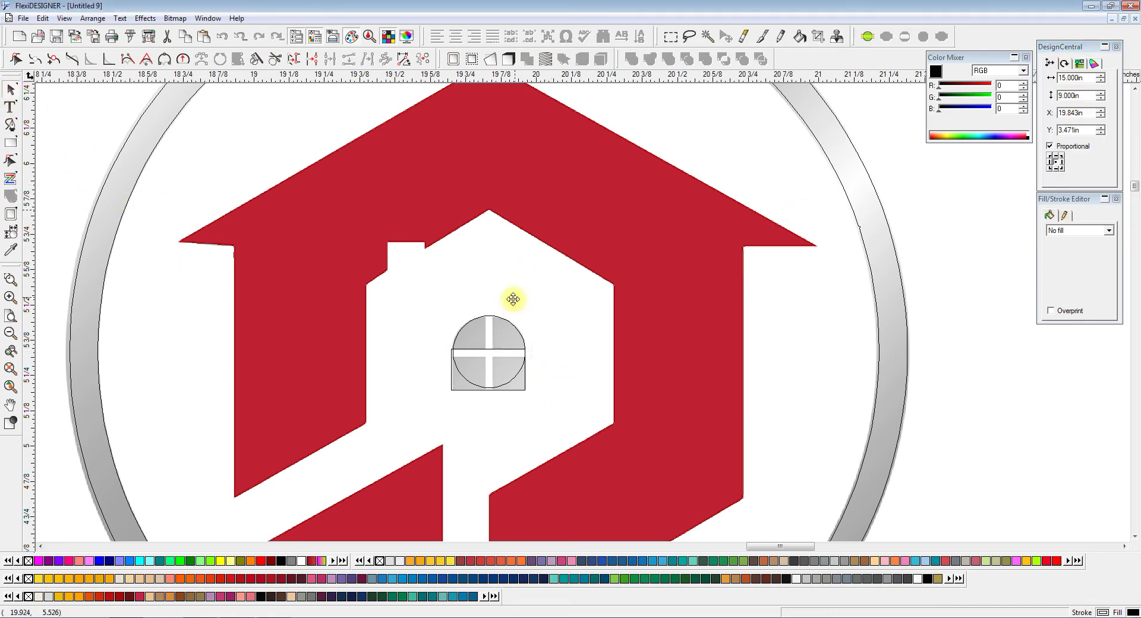
left_click(946, 307)
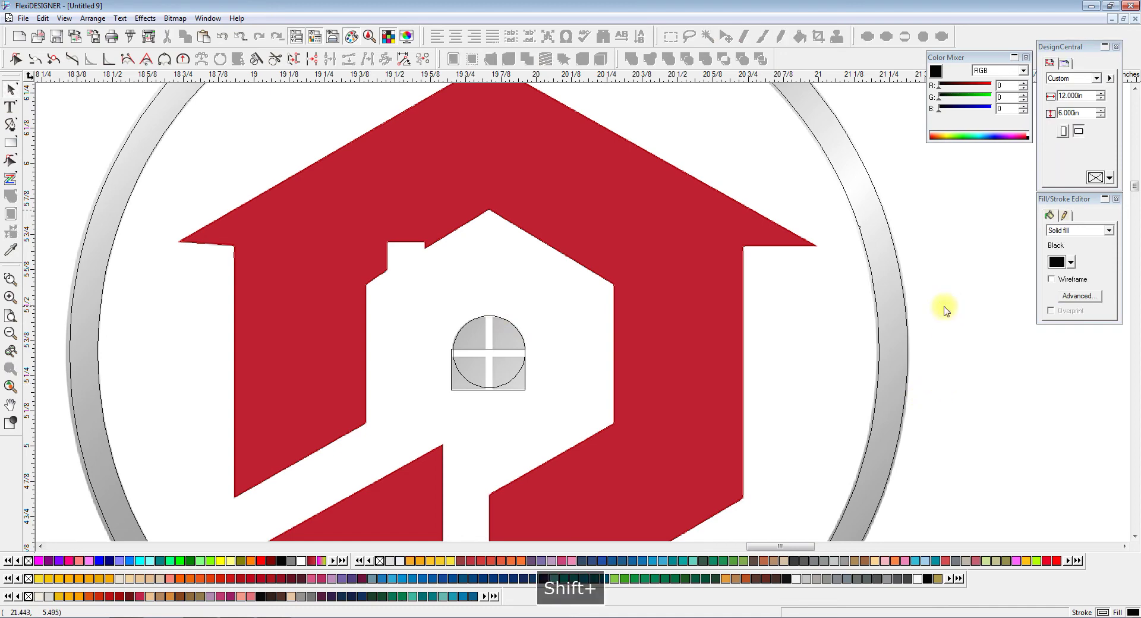
Check the circle's width and set the rectangle's width to 0.255 in, keeping its proportions.
left_click(514, 329)
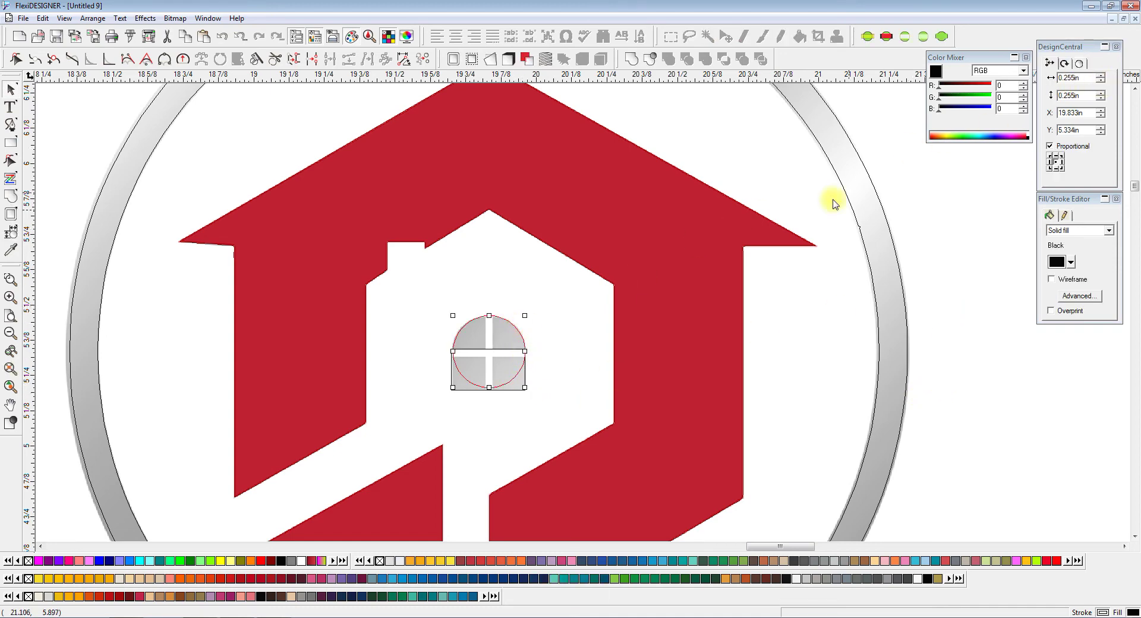
left_click(516, 391)
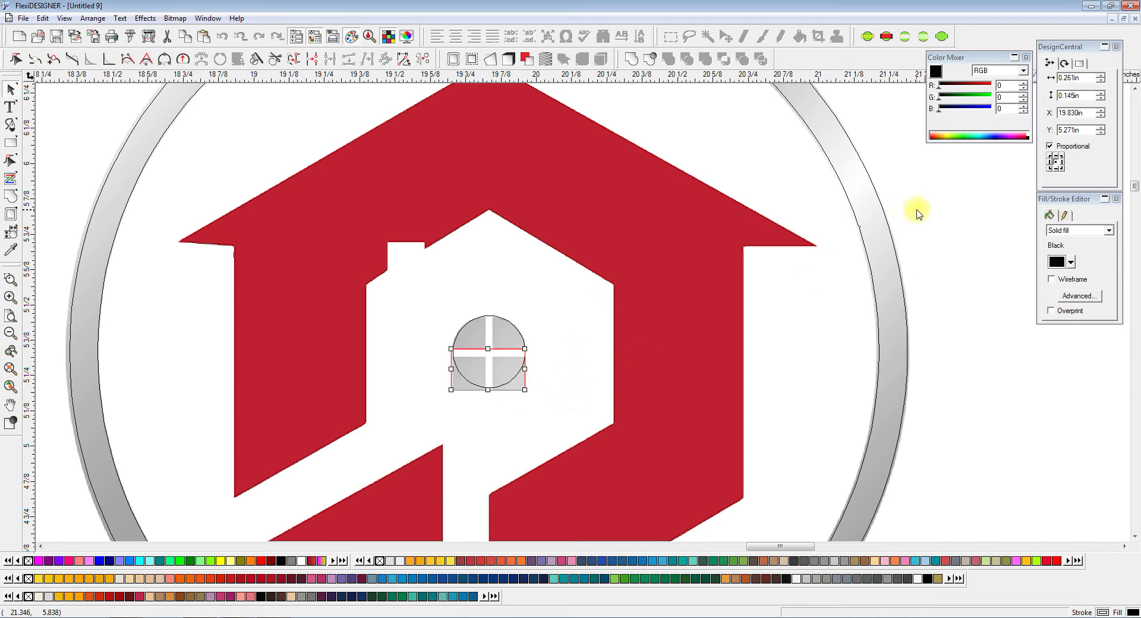
left_click(1085, 79)
key("BackSpace")
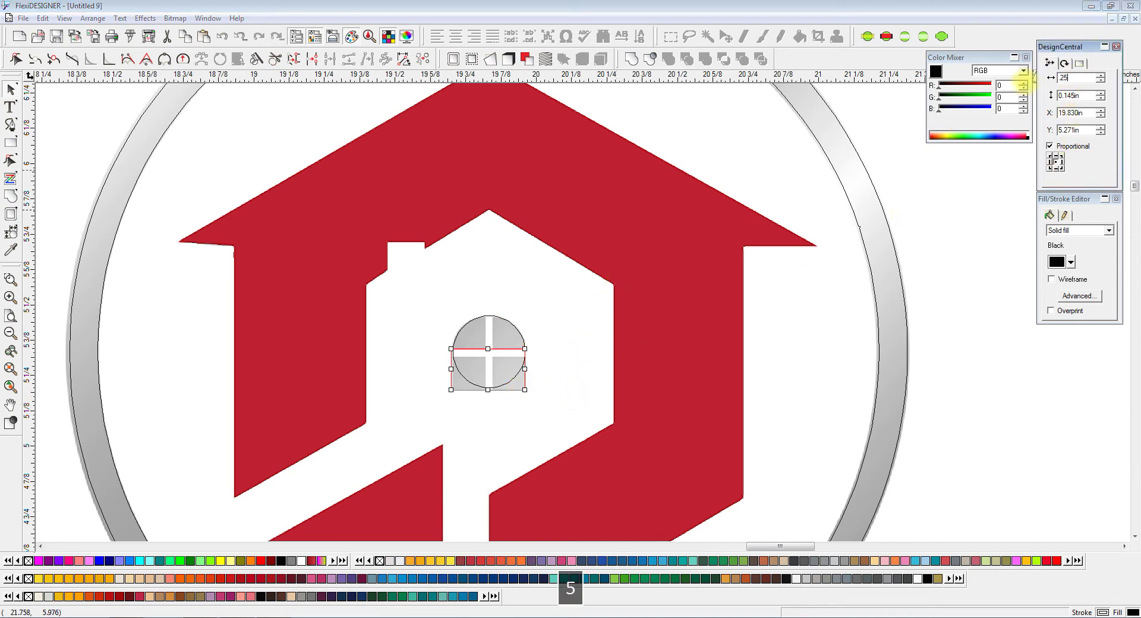
key("Return")
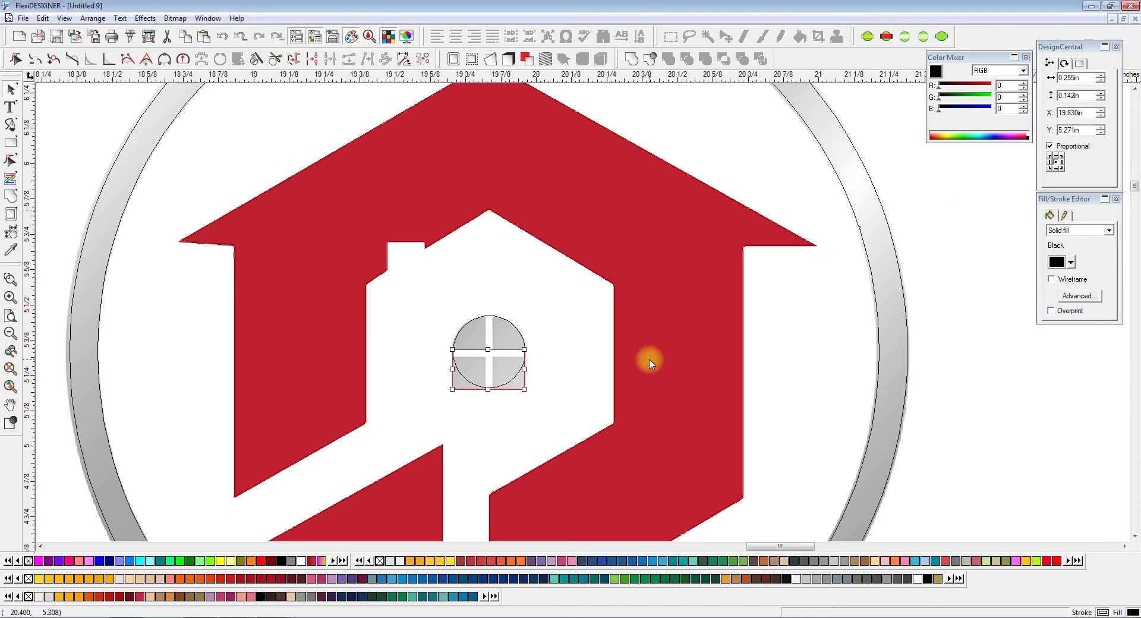
Align the circle and rectangle on a common vertical centre line and weld them into one arched window shape.
left_click(509, 327, "shift")
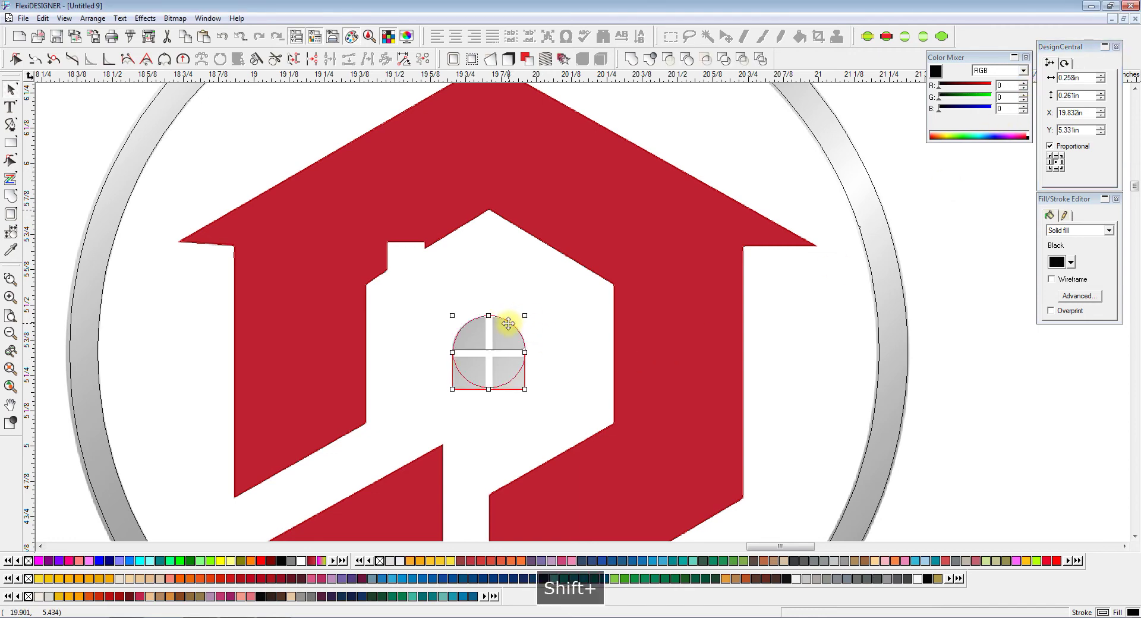
key("ctrl+7")
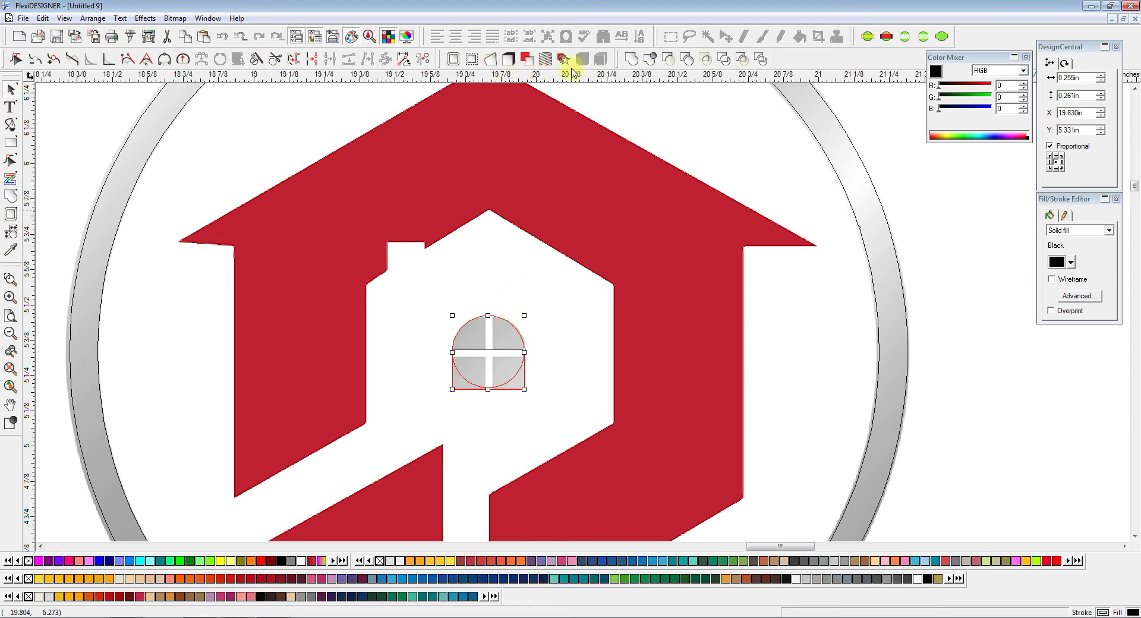
left_click(632, 62)
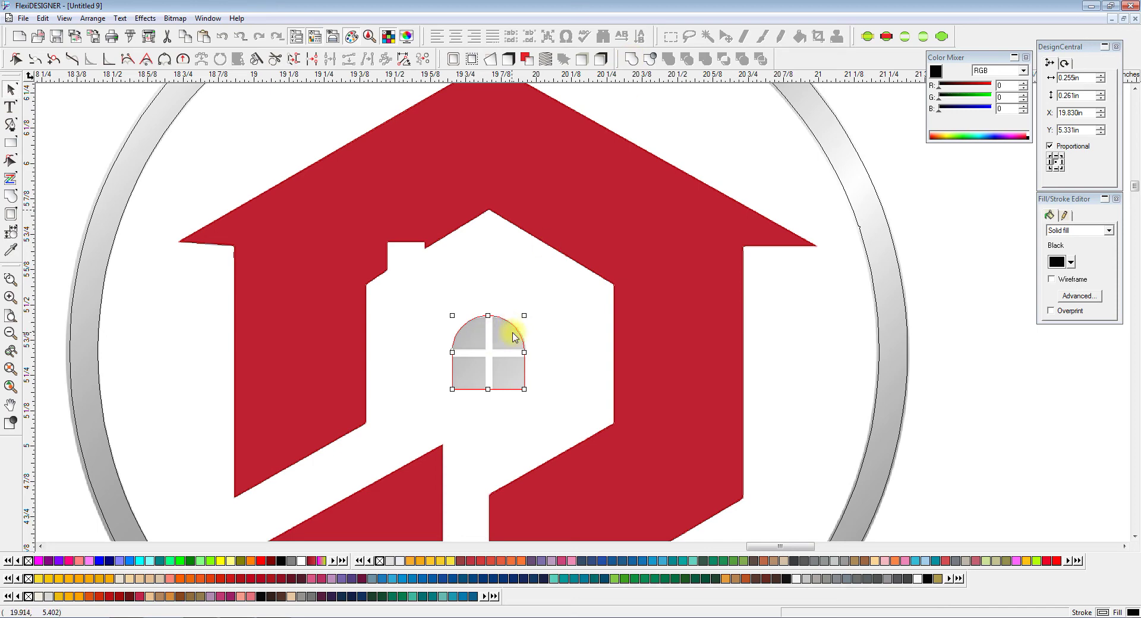
Draw a narrow rectangle about 0.021 by 0.379 in over the window's vertical divider and duplicate it.
left_click(19, 143)
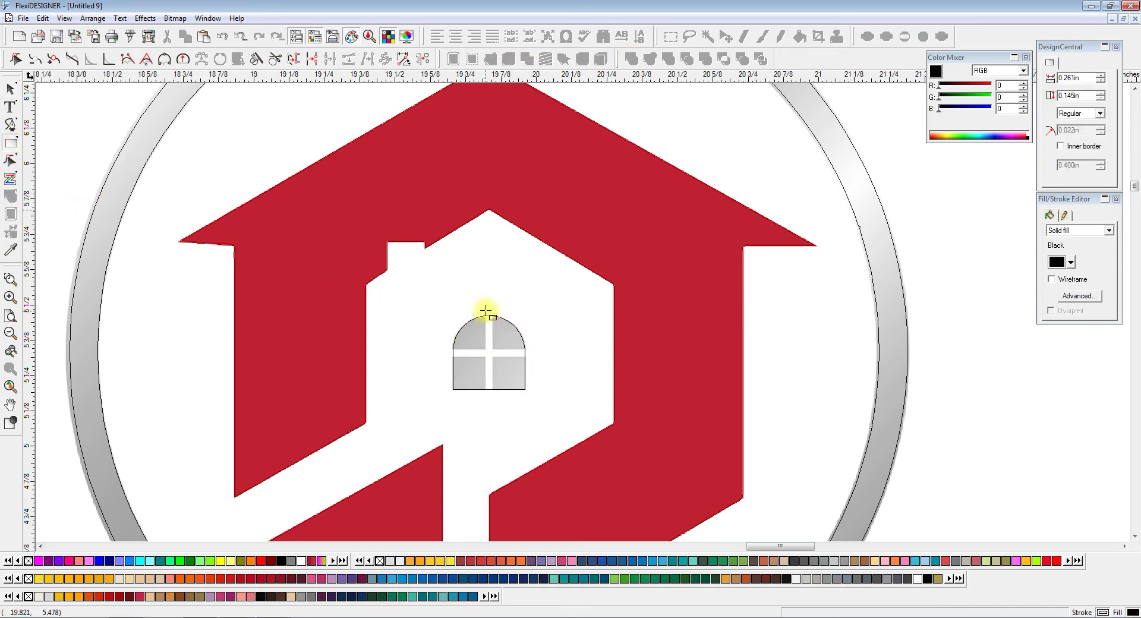
left_click_drag(487, 310, 491, 409)
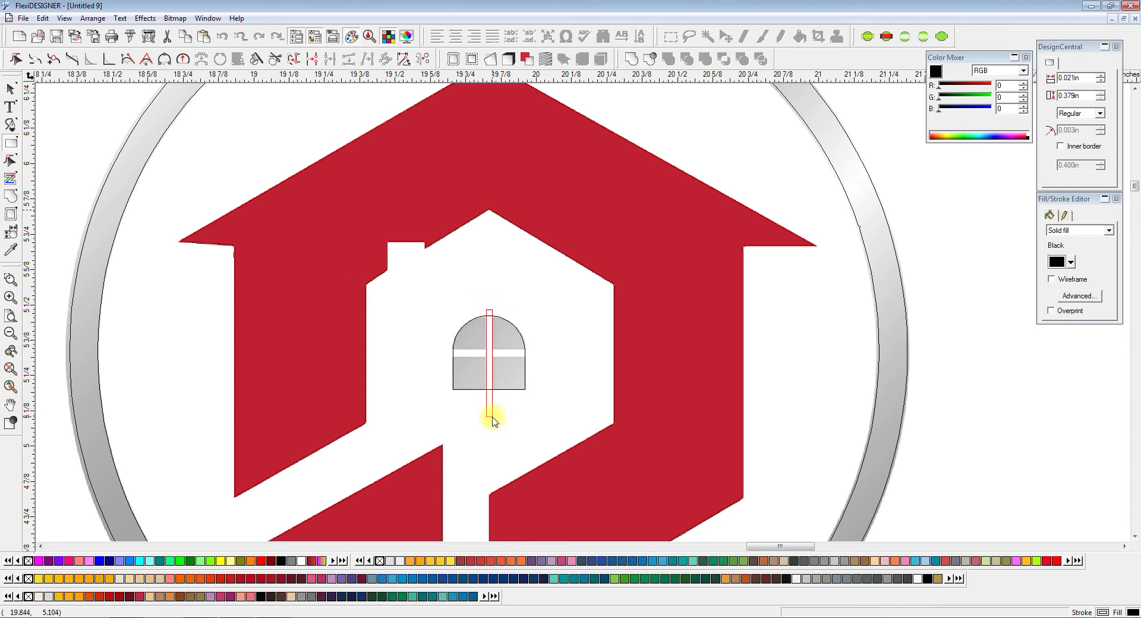
left_click(43, 20)
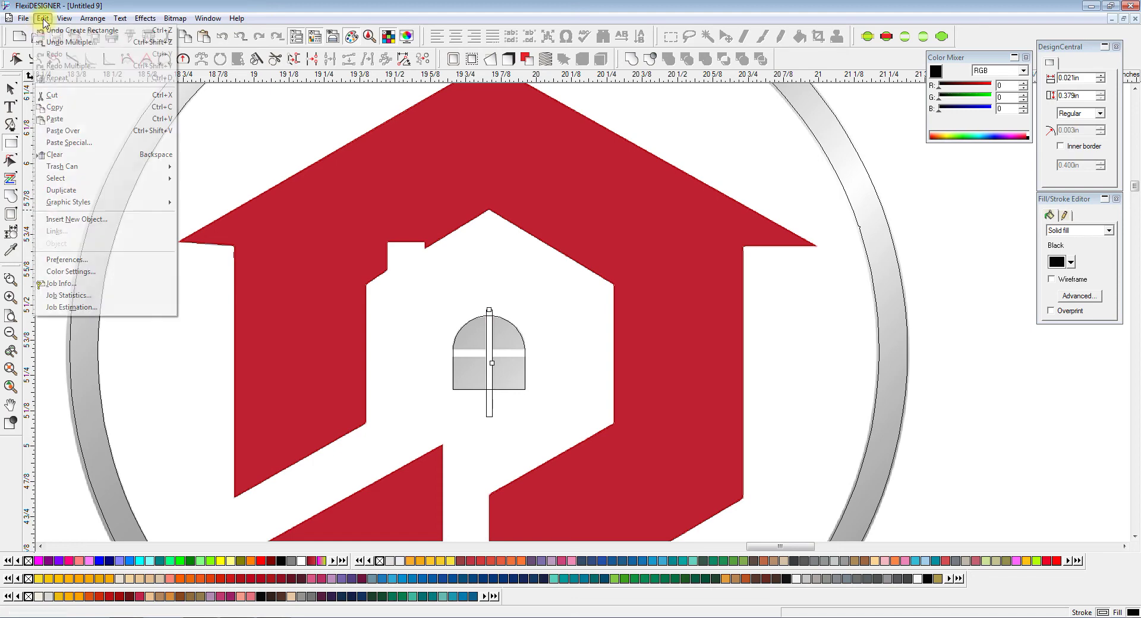
mouse_move(61, 178)
left_click(203, 190)
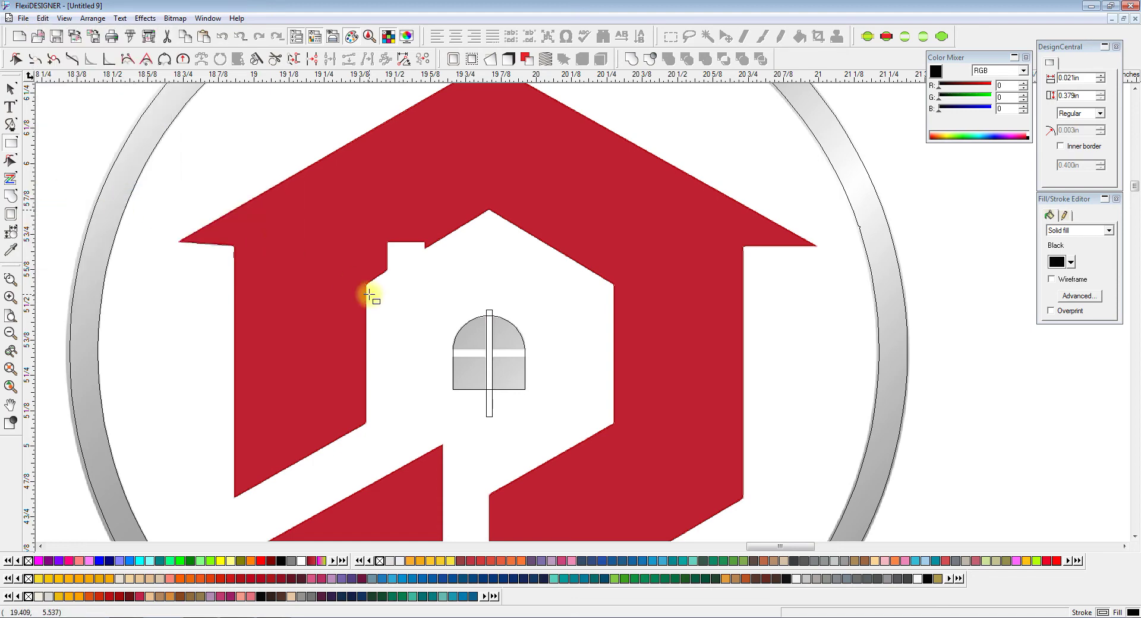
Rotate the duplicate bar 90 degrees so that it lies horizontally.
scroll(368, 295, "down", 3)
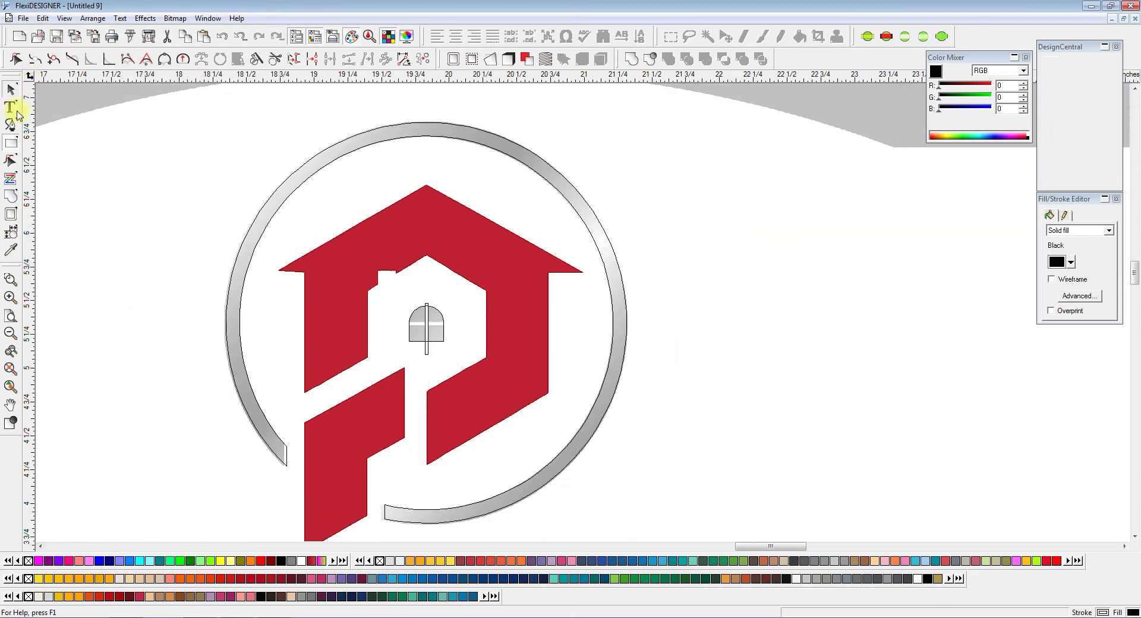
scroll(26, 134, "down", 3)
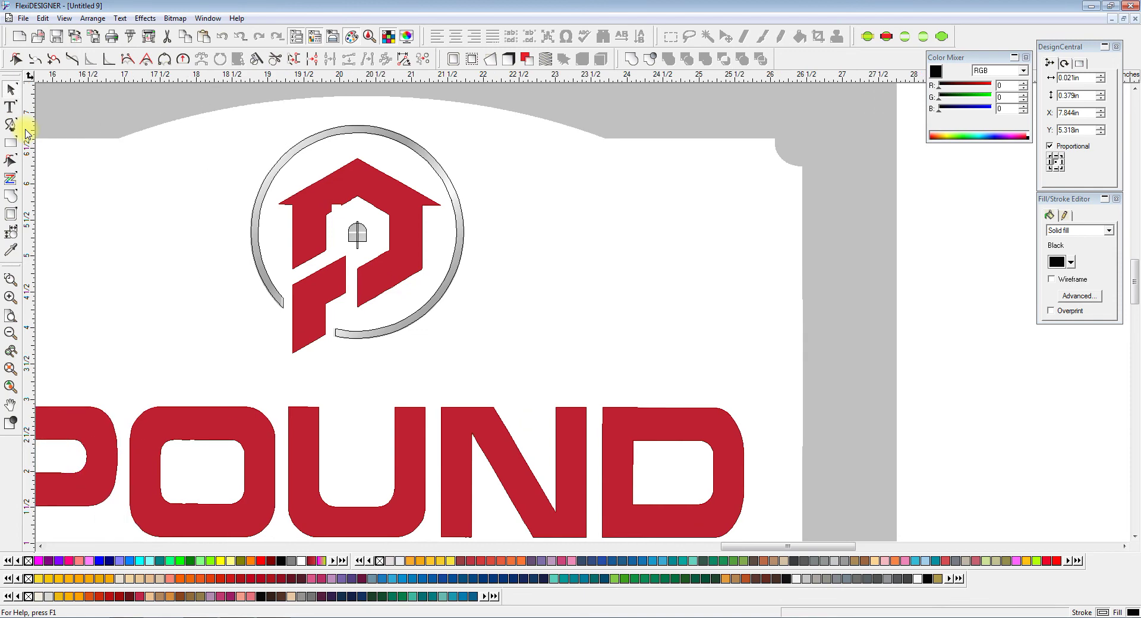
left_click_drag(27, 134, 27, 134)
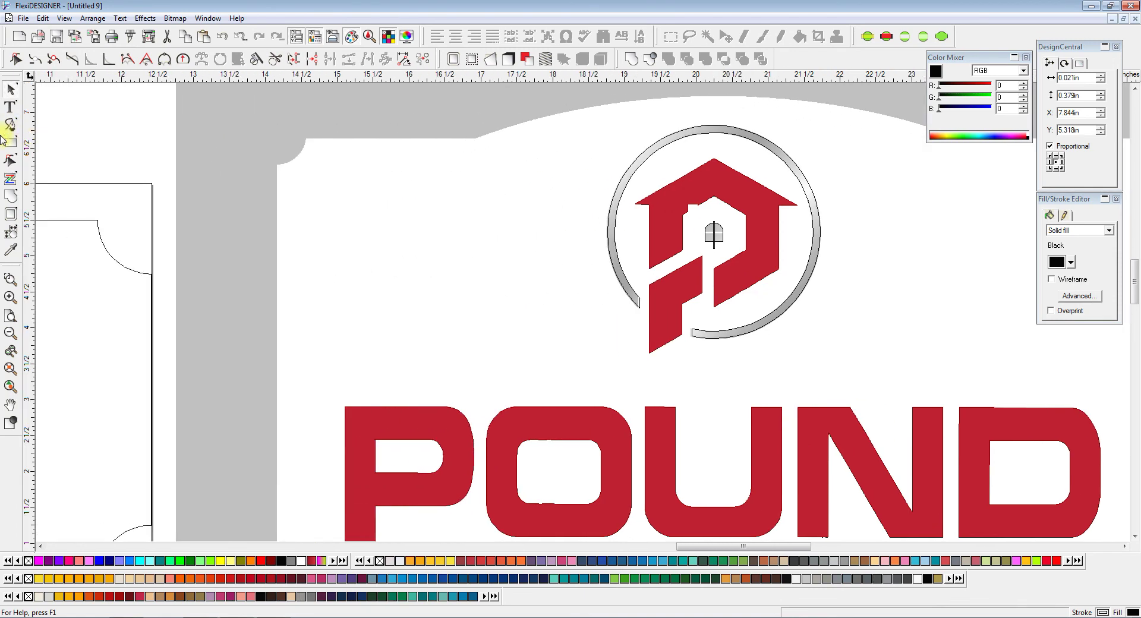
key("ctrl+6")
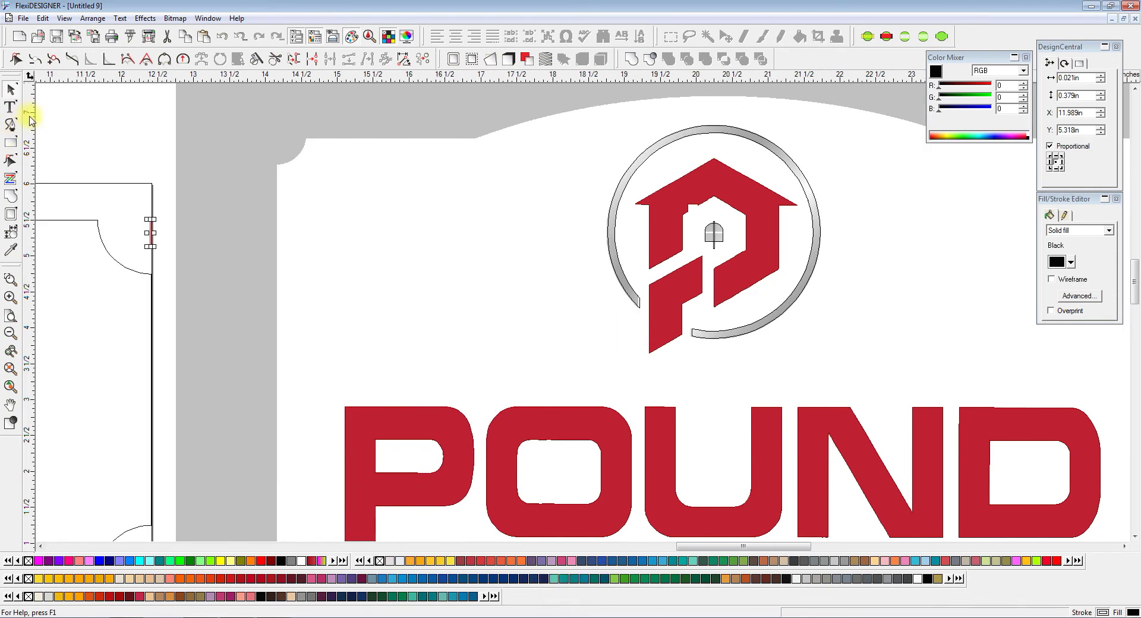
left_click(1066, 64)
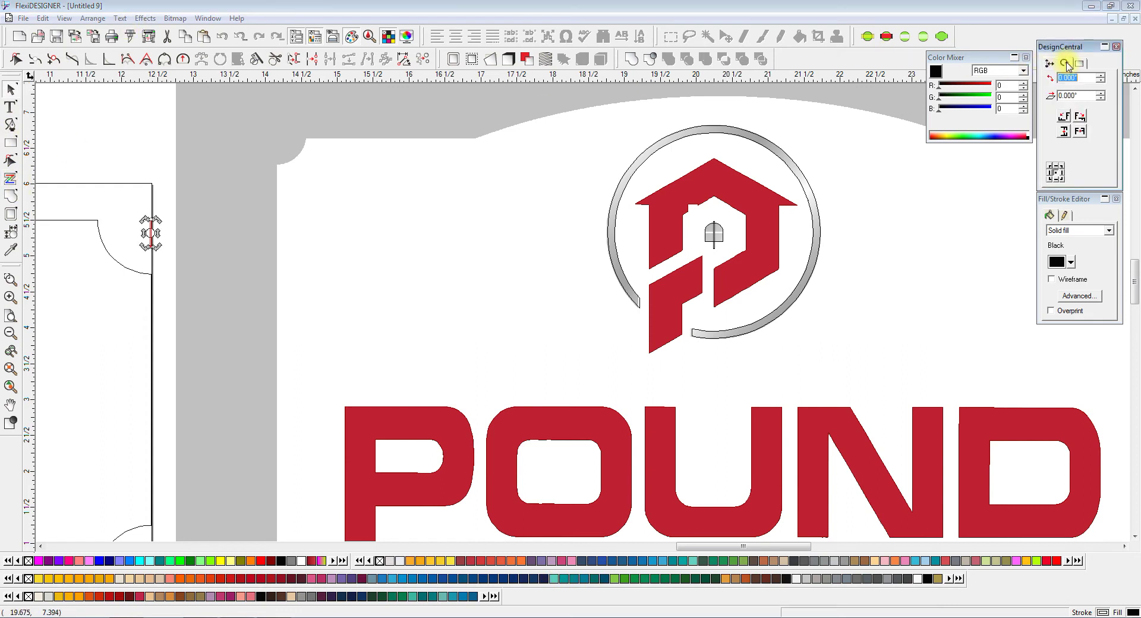
left_click(1067, 118)
left_click(119, 153)
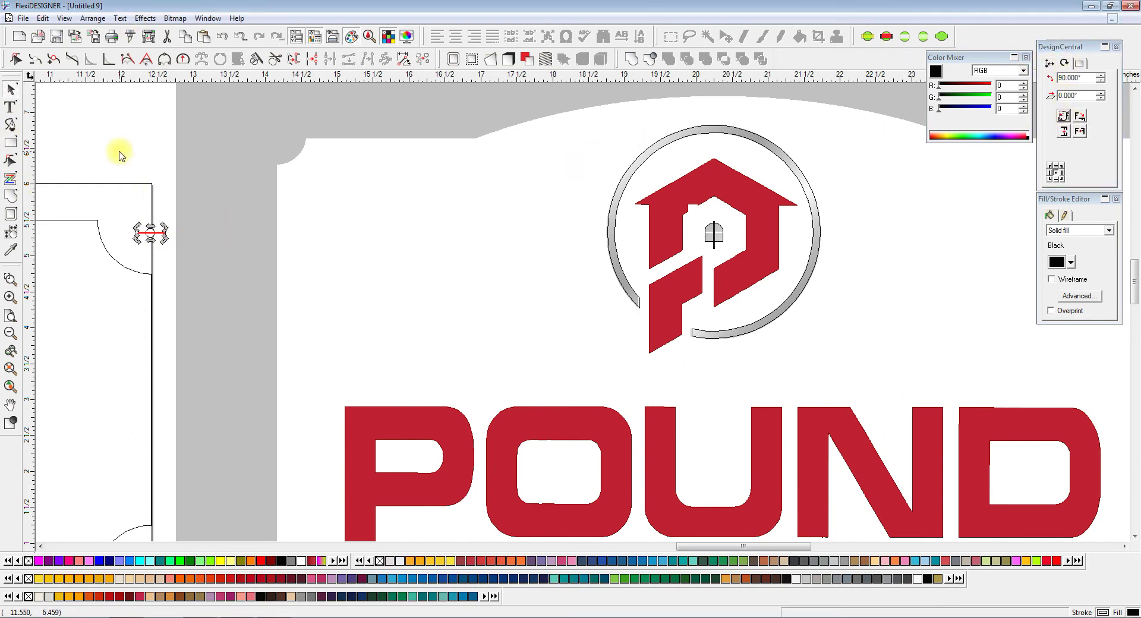
Move the horizontal bar onto the window and nudge it to match the horizontal divider.
left_click_drag(157, 238, 719, 232)
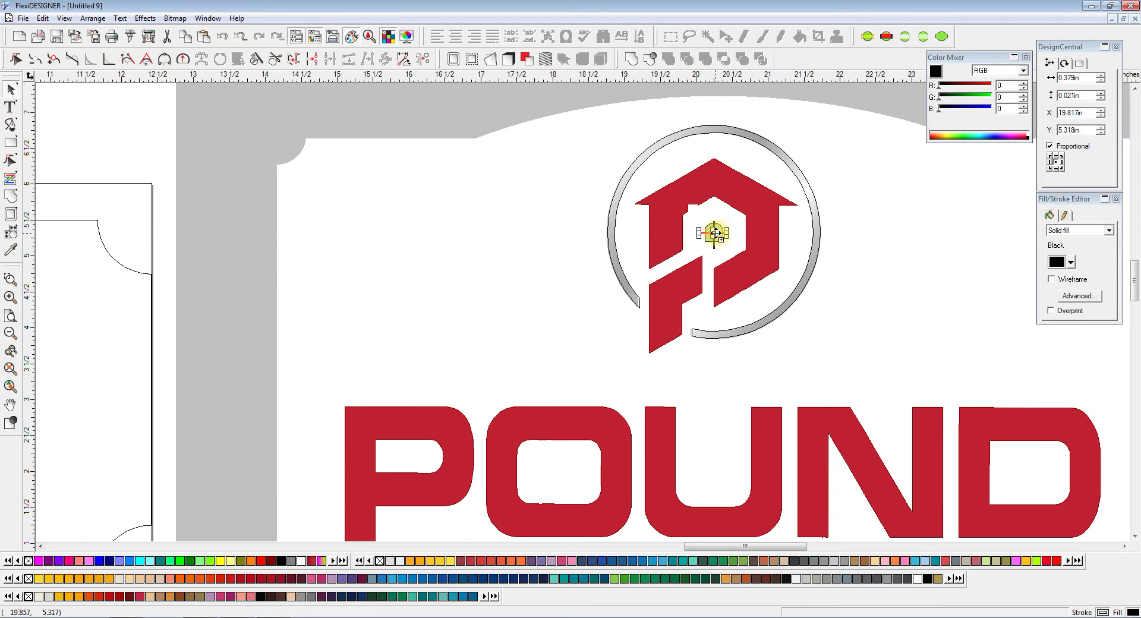
scroll(716, 233, "up", 5)
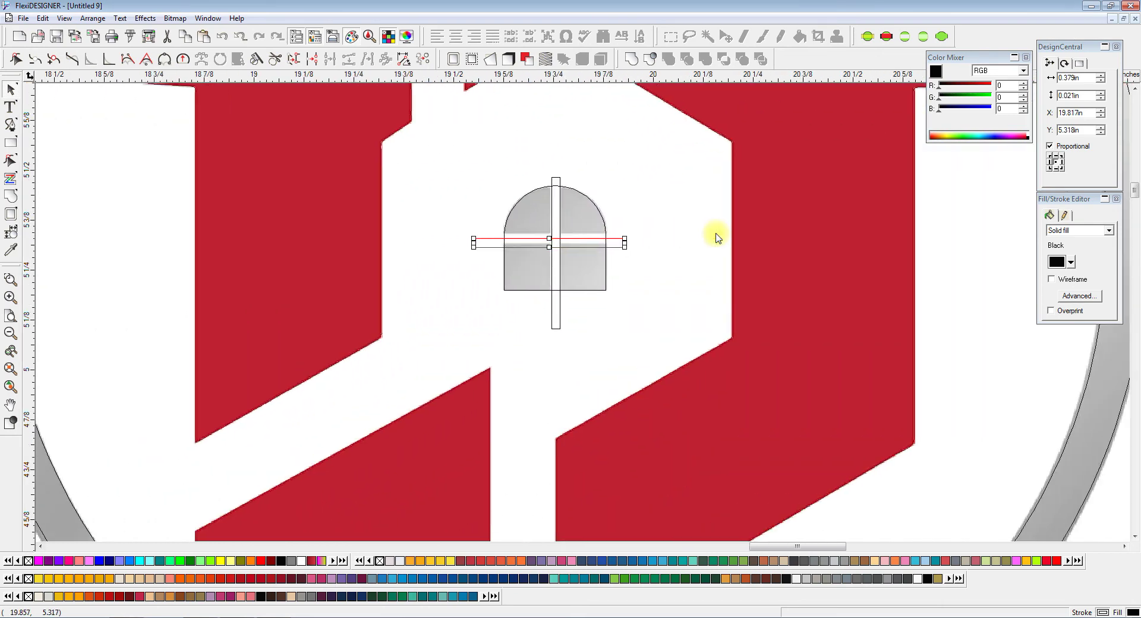
key("Up")
key("Up")
key("Up")
key("Up")
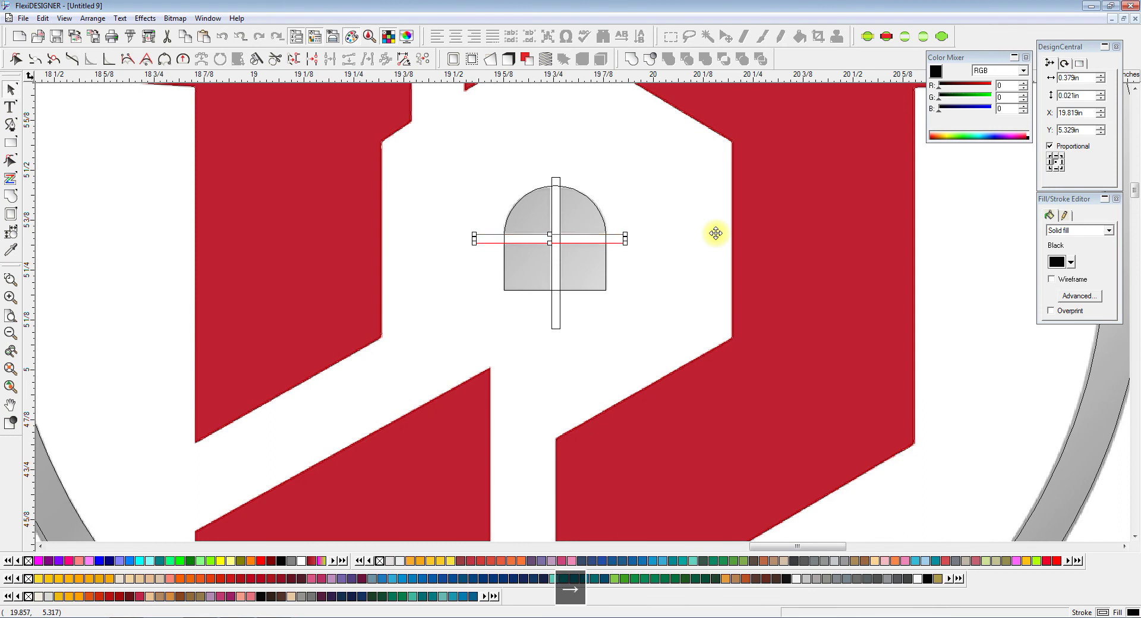
Centre the two bars on each other, weld them into one cross and nudge it to match the window's dividers.
left_click(556, 181, "shift")
key("ctrl+5")
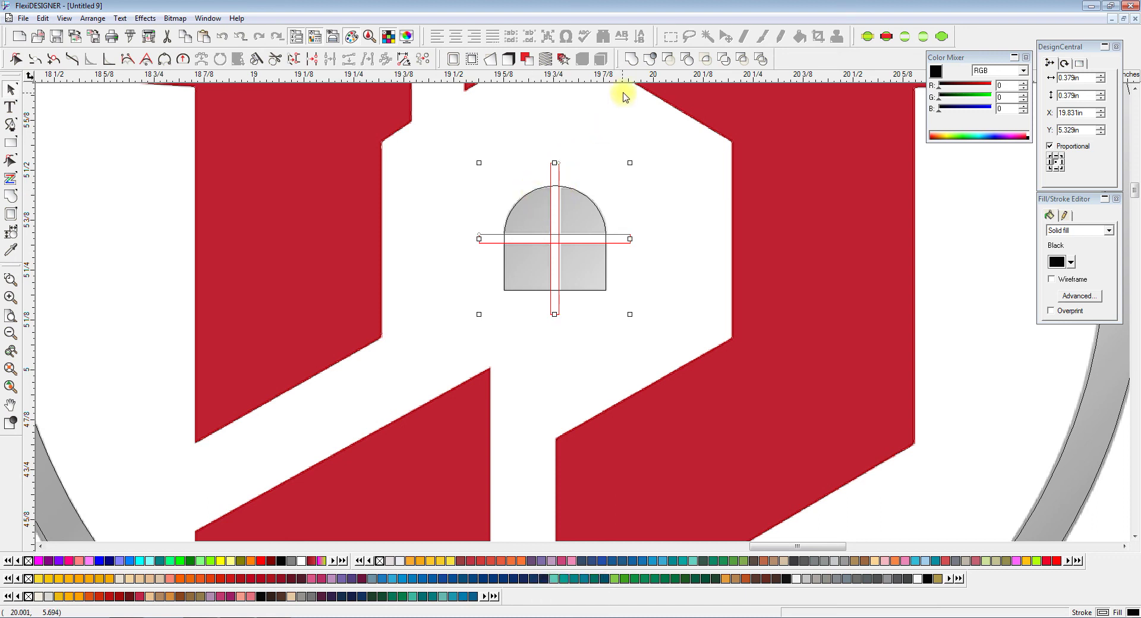
left_click(632, 60)
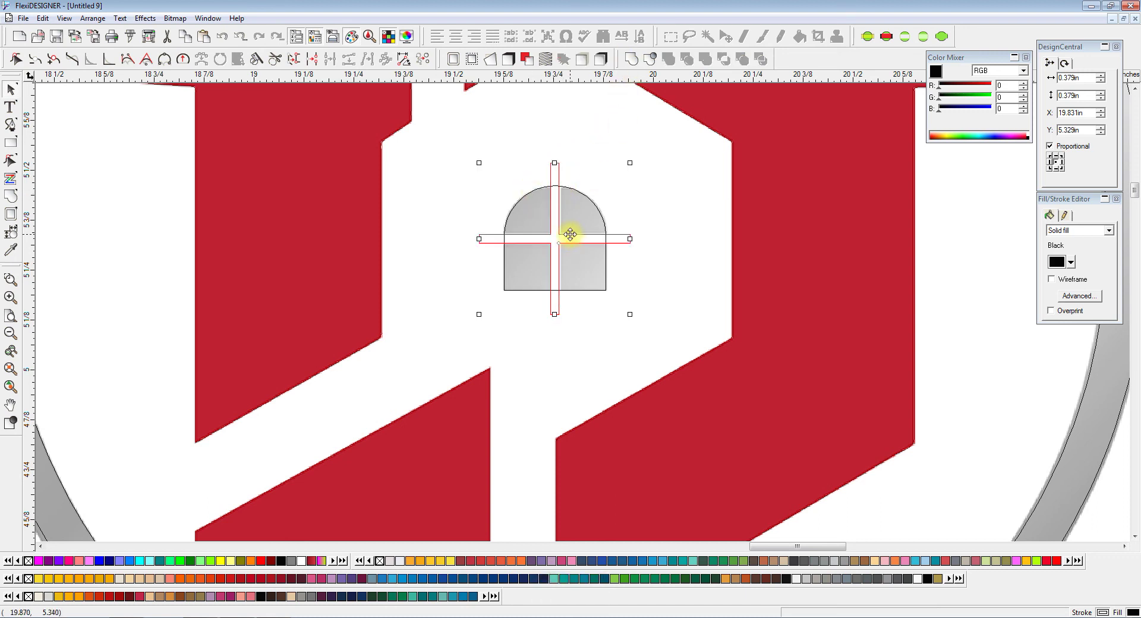
right_click(570, 235)
left_click(584, 470)
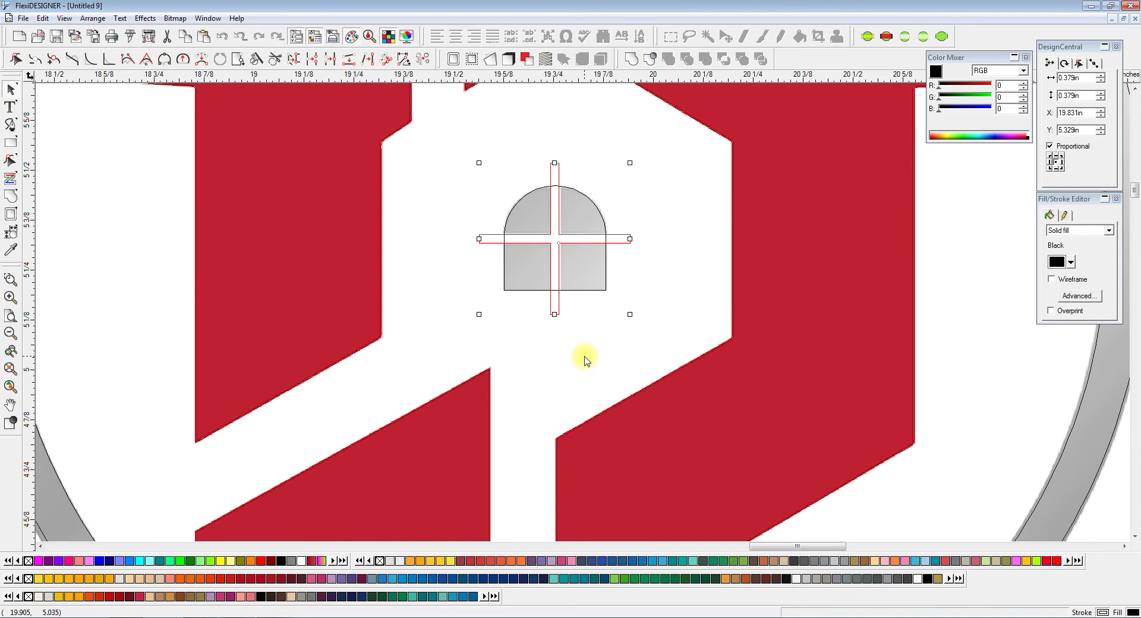
key("Right")
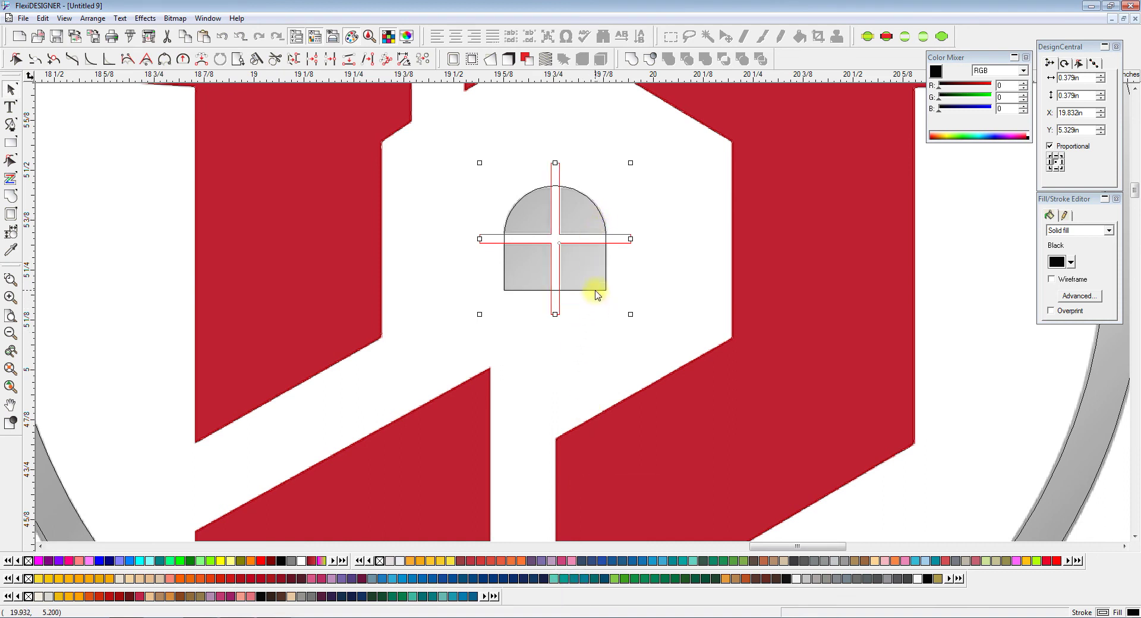
Cut the cross out of the arched window shape to form four separate panes.
left_click(600, 261, "shift")
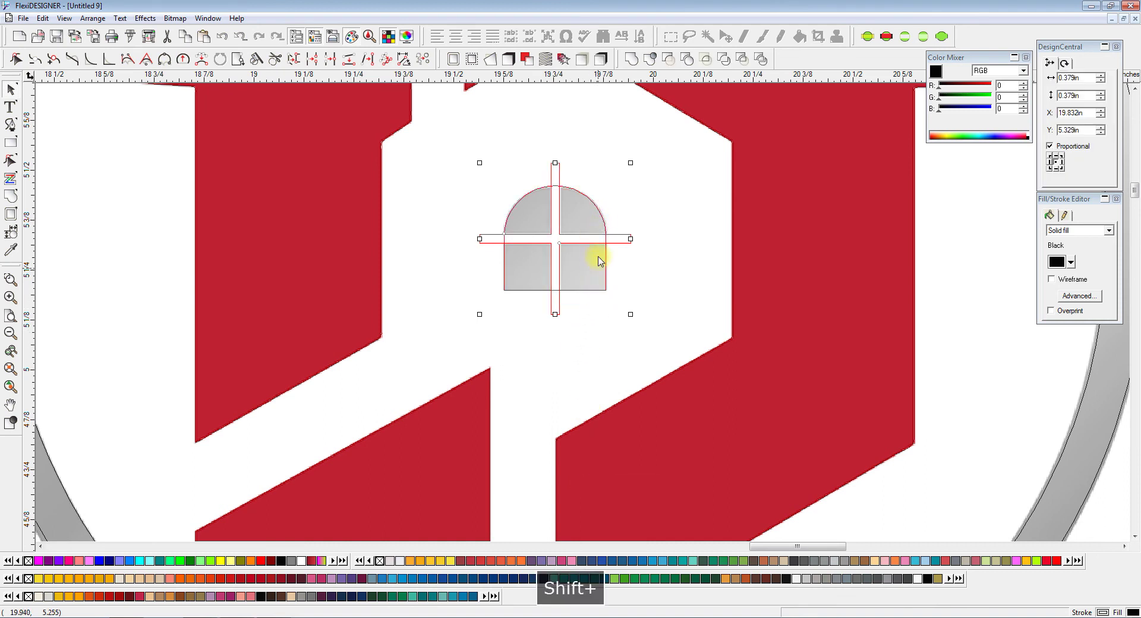
left_click(670, 60)
scroll(595, 280, "down", 5)
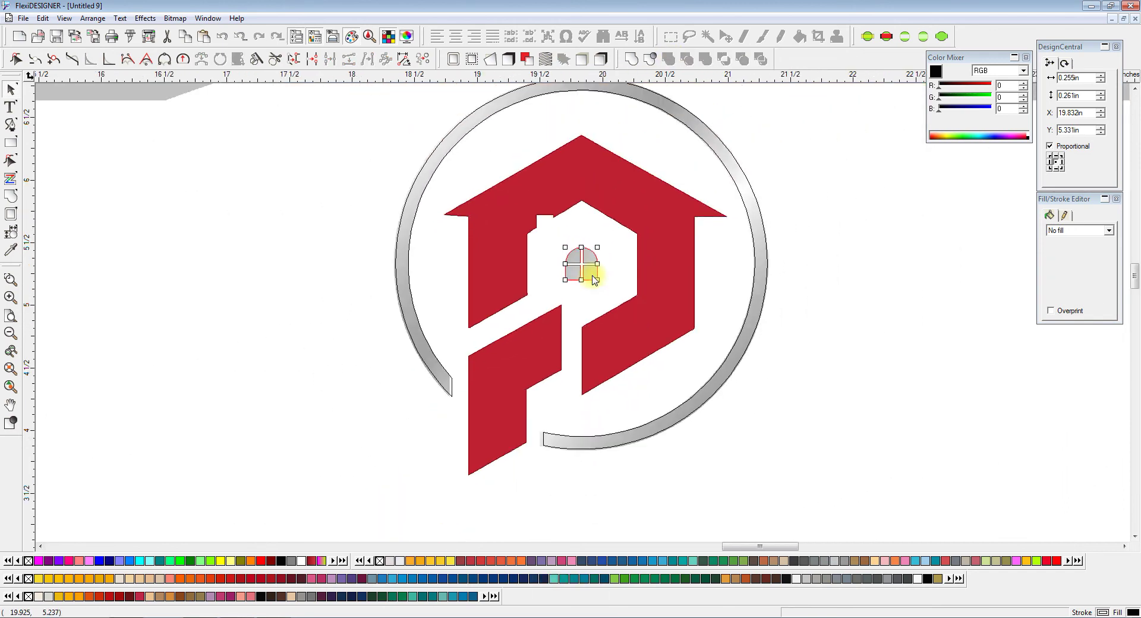
scroll(565, 147, "up", 1)
Show the artwork with its fills and fill the ring and window panes with Stone Grey.
left_click(561, 113)
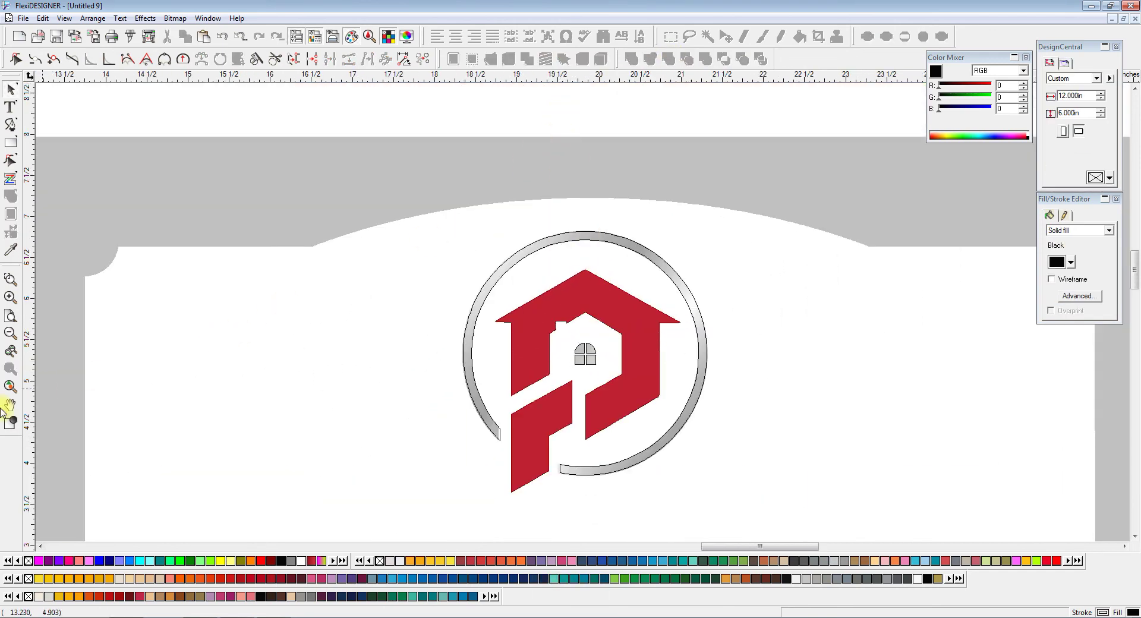
left_click(10, 424)
scroll(526, 395, "down", 1)
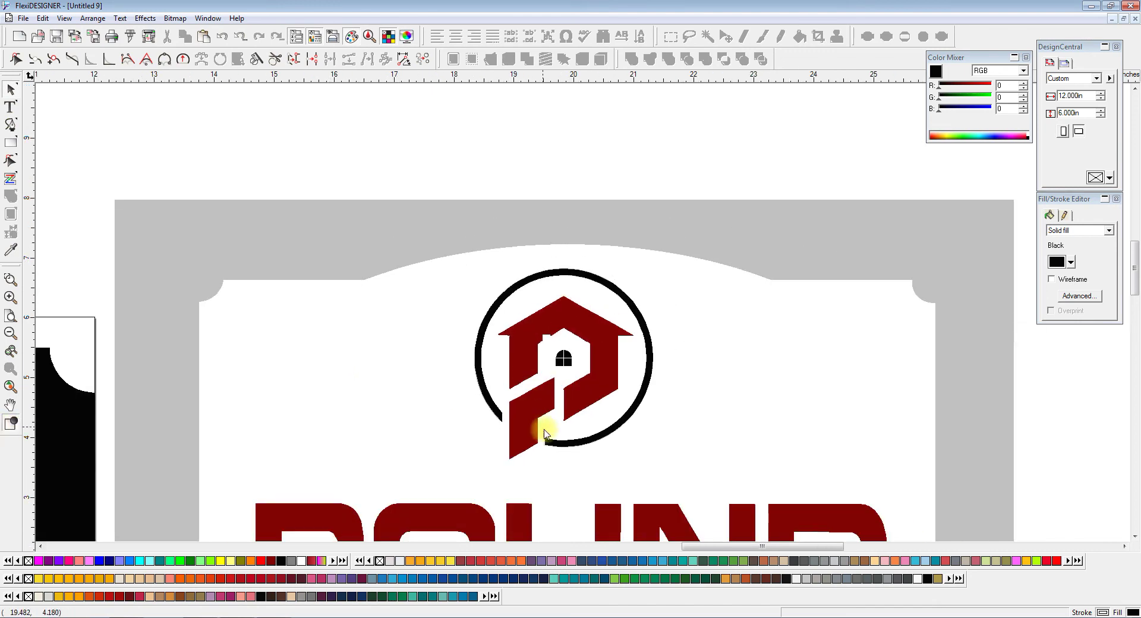
left_click(562, 443)
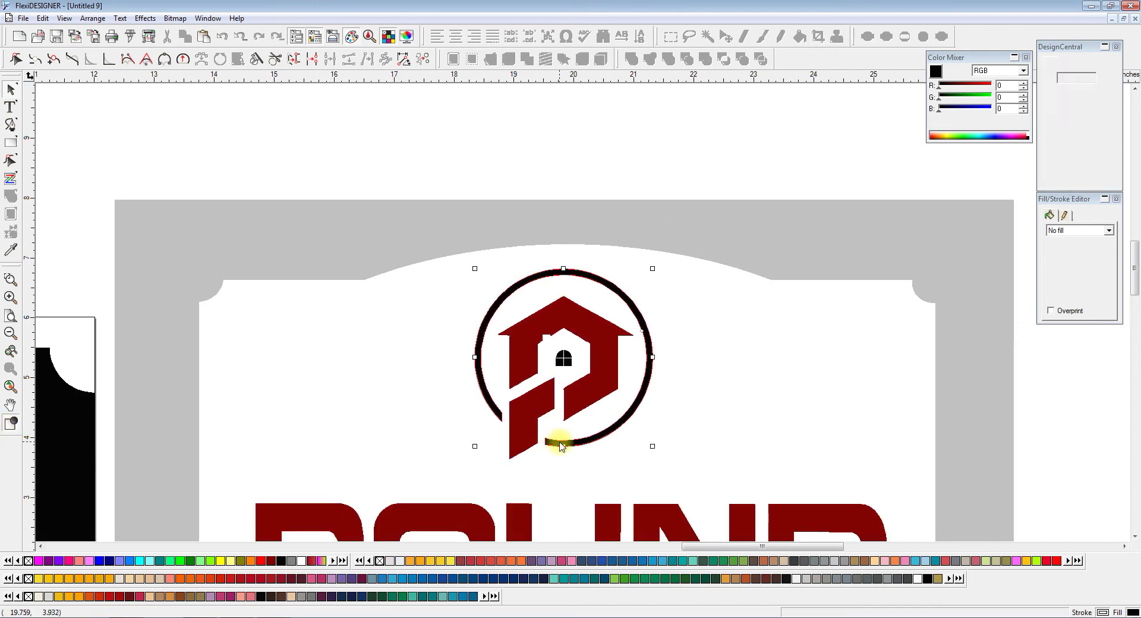
left_click(562, 359, "shift")
left_click(809, 579)
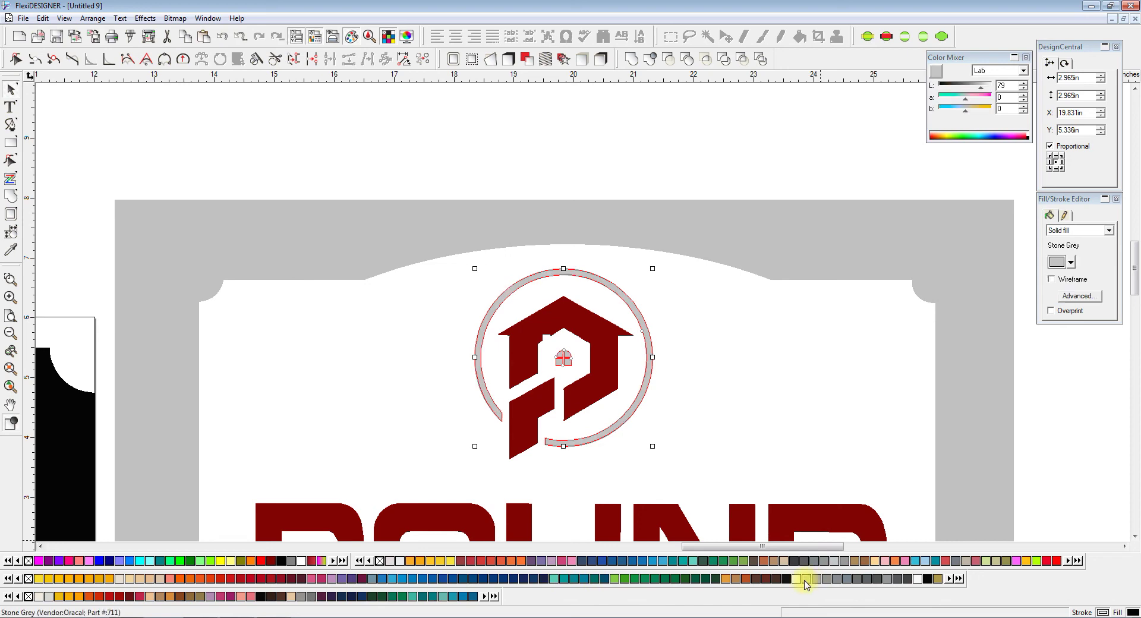
Fill the POUND lettering and house emblem with Dark Red.
scroll(727, 409, "down", 3)
left_click(782, 411)
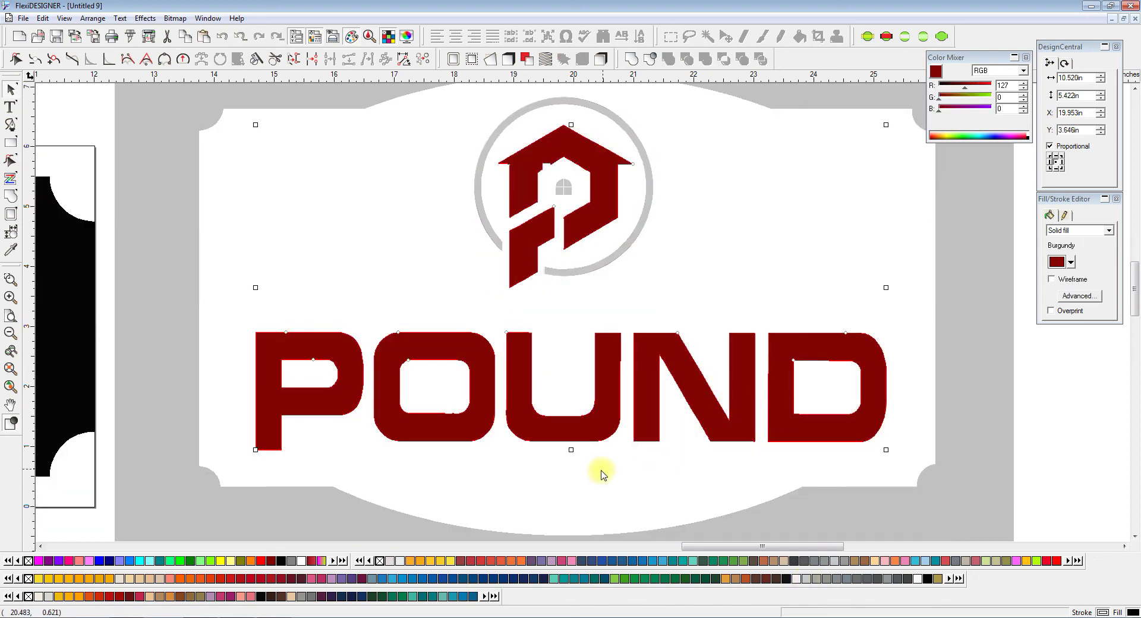
left_click(469, 561)
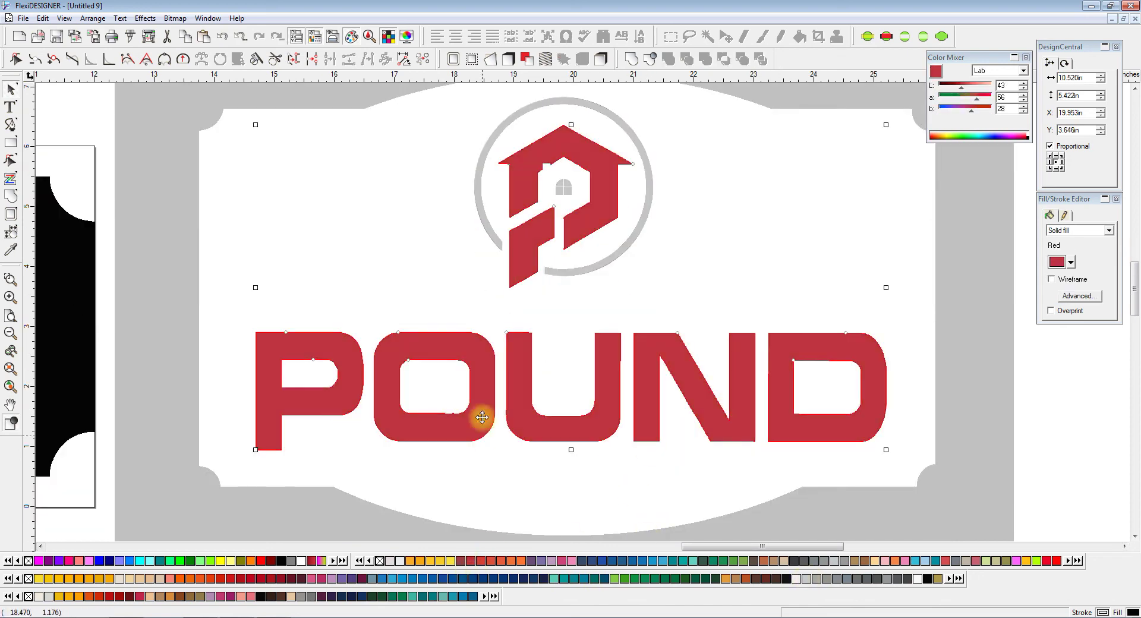
left_click(464, 561)
scroll(444, 345, "down", 3)
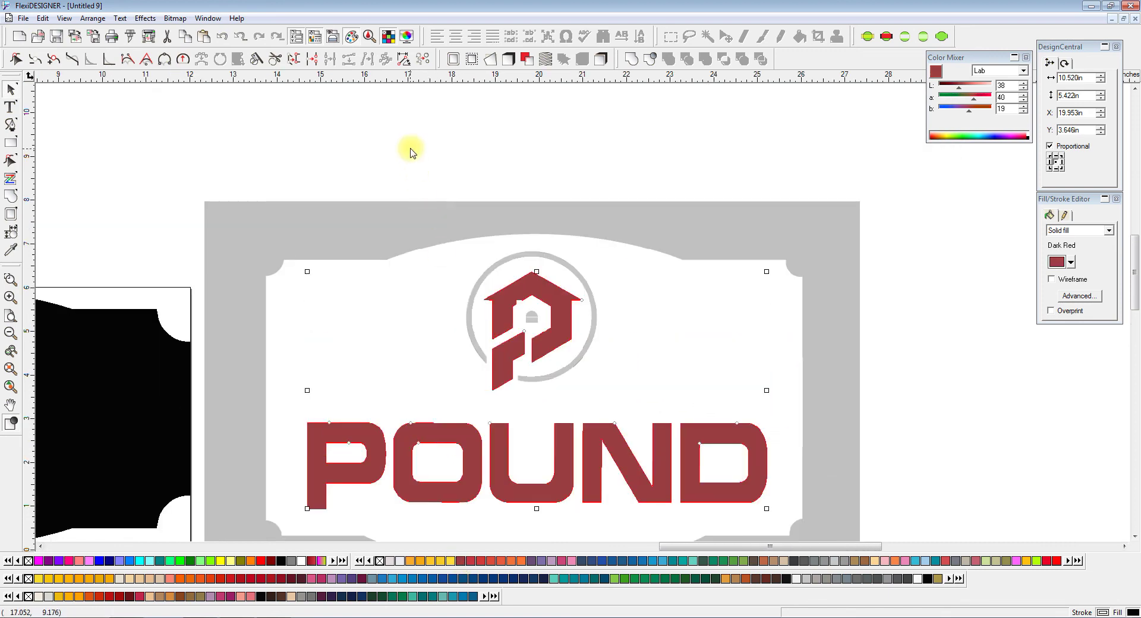
left_click(411, 151)
Delete the grey mock-up image and move the emblem and lettering together onto the black sign shape.
scroll(411, 151, "down", 6)
scroll(411, 151, "left", 5)
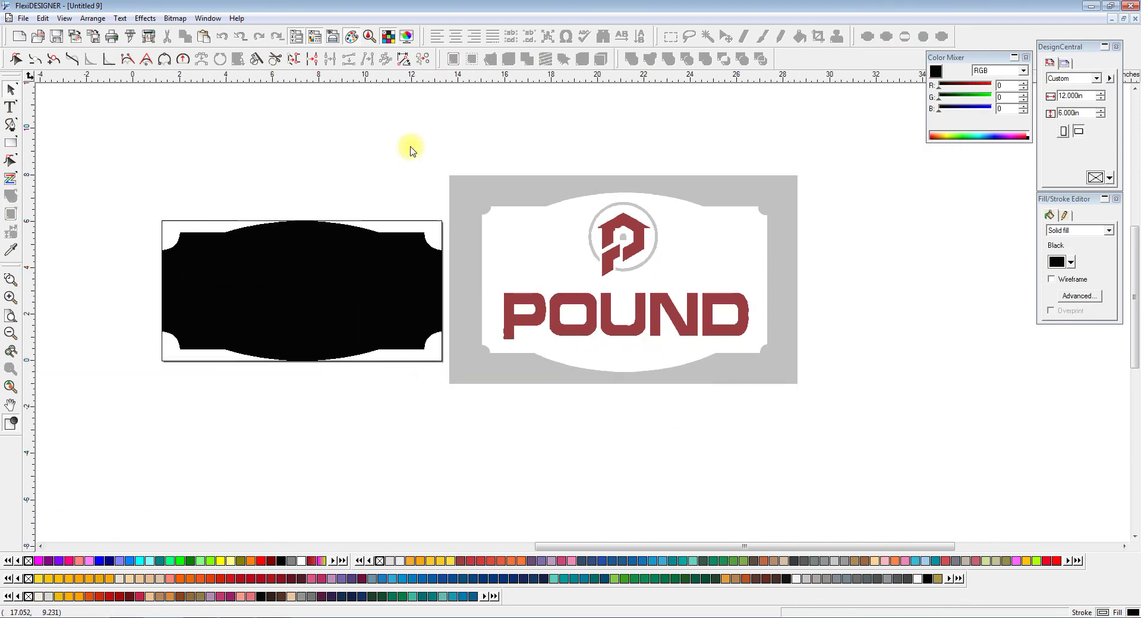
left_click(476, 191)
key("Delete")
left_click_drag(477, 160, 769, 379)
left_click_drag(645, 300, 337, 319)
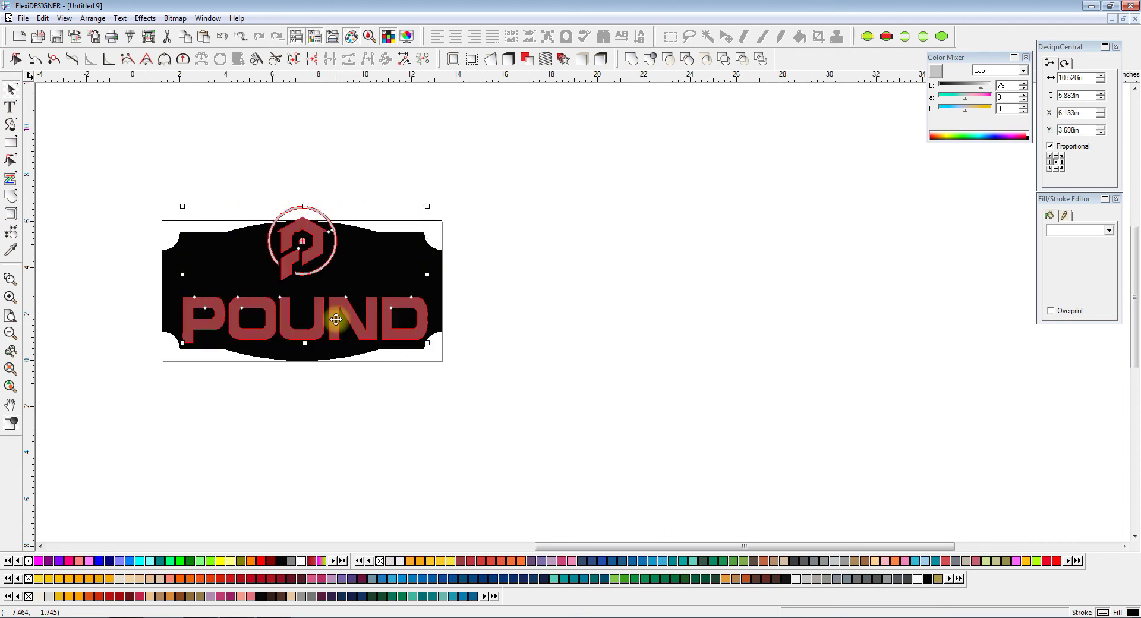
Shrink the emblem and lettering proportionally to about 8.254 by 4.616 in and nudge them to the middle of the sign.
left_click_drag(428, 206, 374, 264)
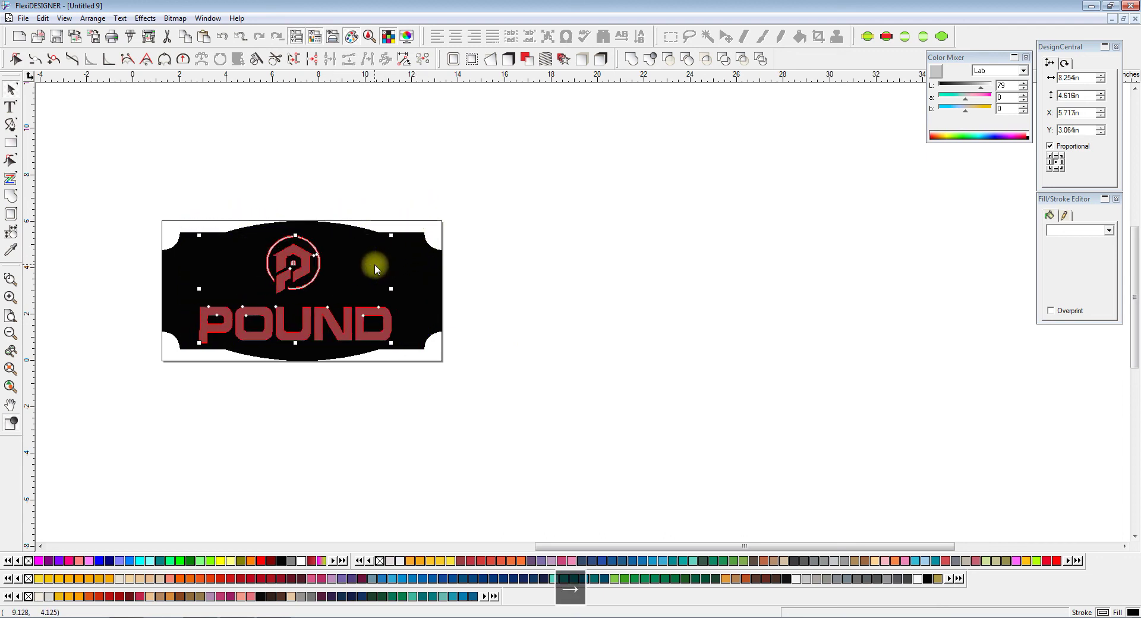
key("Right")
key("Right")
key("Right")
key("Right")
key("Right")
key("Right")
key("Right")
key("Right")
key("Up")
key("Up")
key("Up")
key("Up")
key("Up")
key("Up")
key("Up")
key("Right")
key("Right")
key("Right")
key("Right")
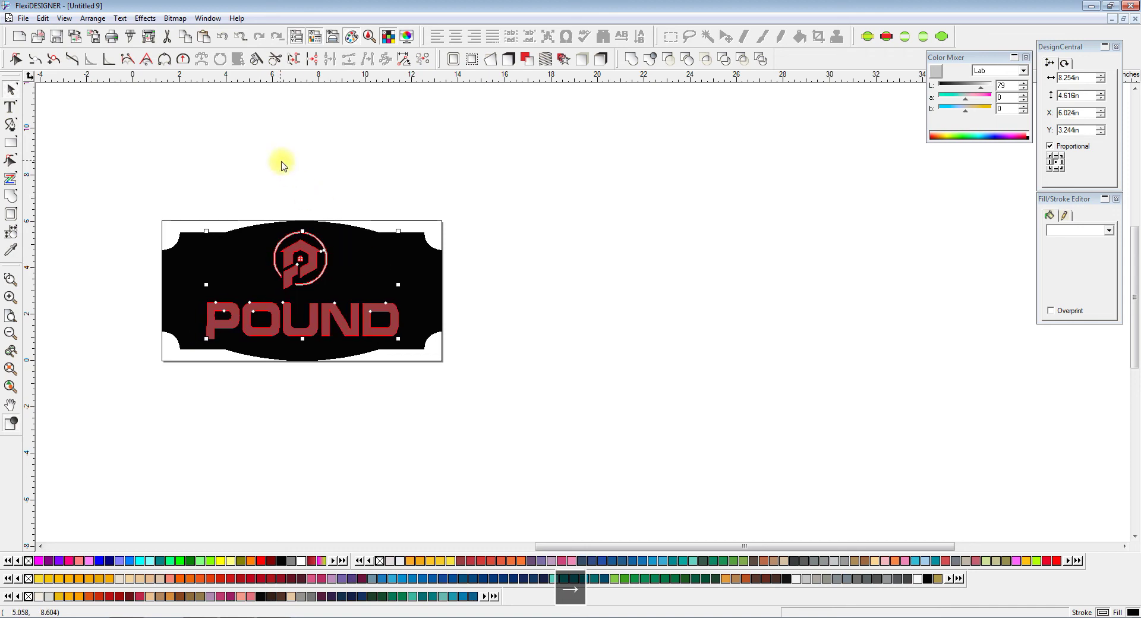
left_click(282, 166)
Start an inline effect on the black sign shape with a border width of 0.100 in.
scroll(284, 168, "down", 3)
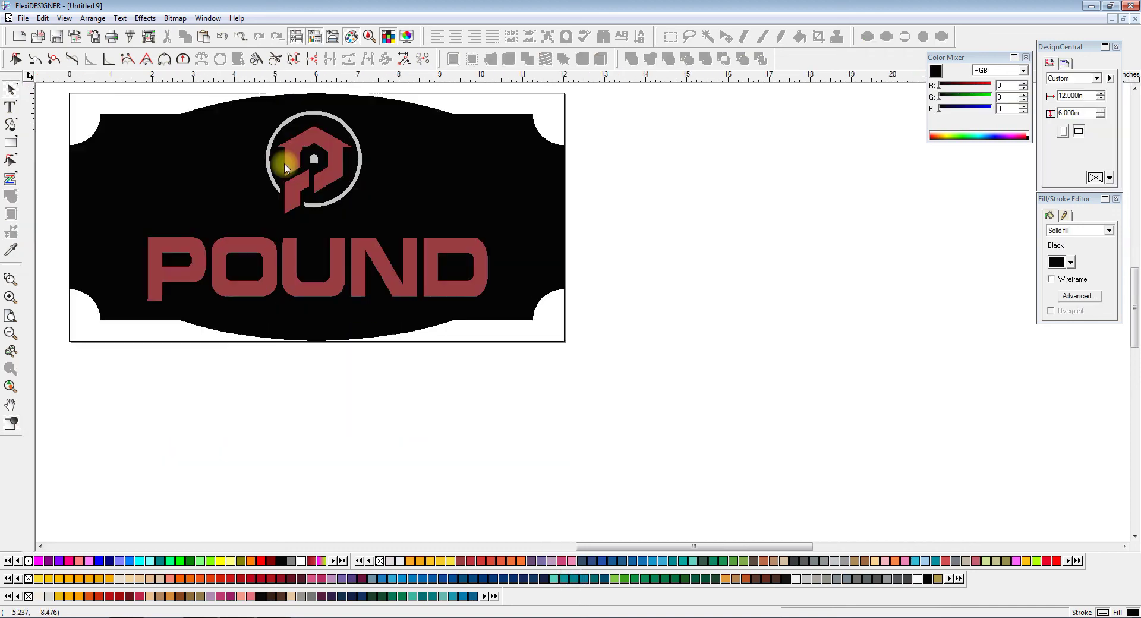
scroll(250, 175, "left", 2)
left_click(12, 317)
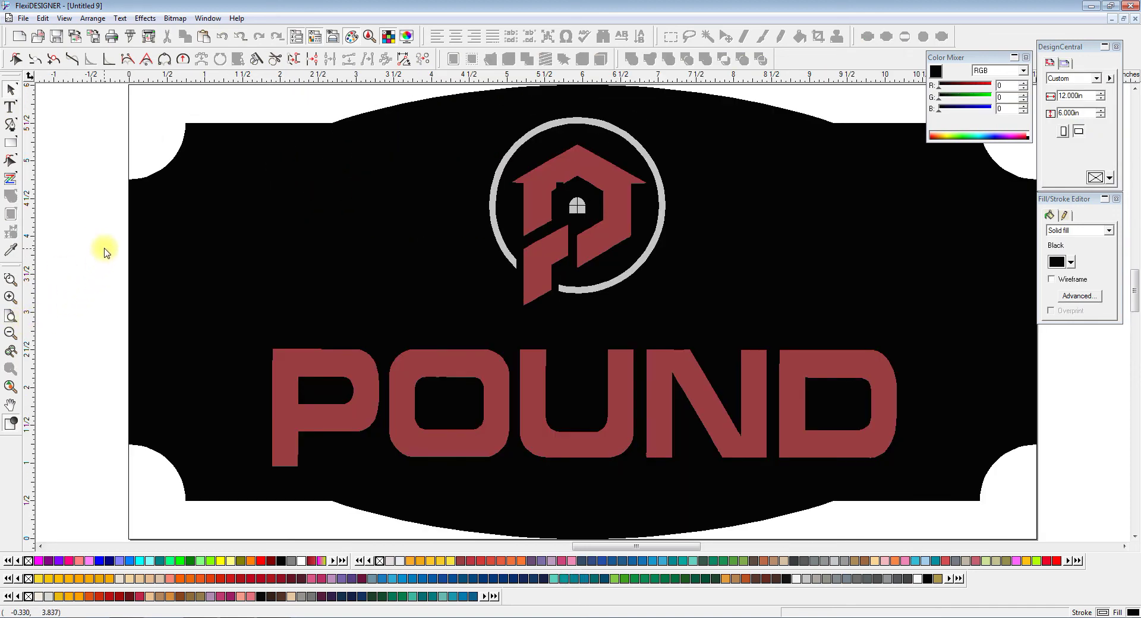
scroll(348, 258, "down", 2)
left_click(339, 224)
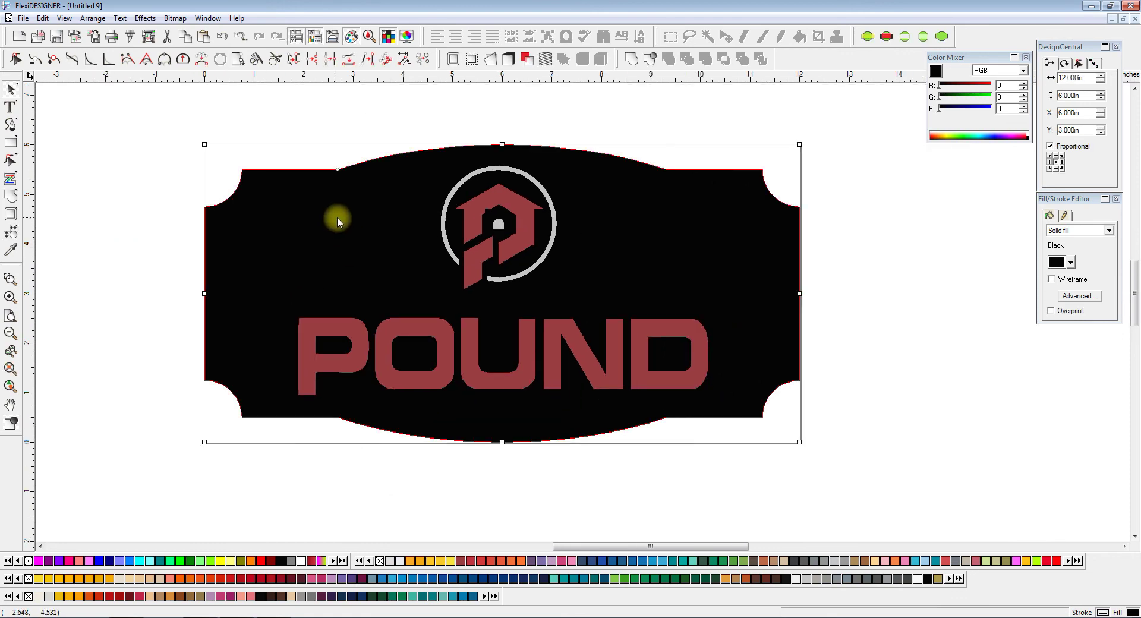
left_click(454, 59)
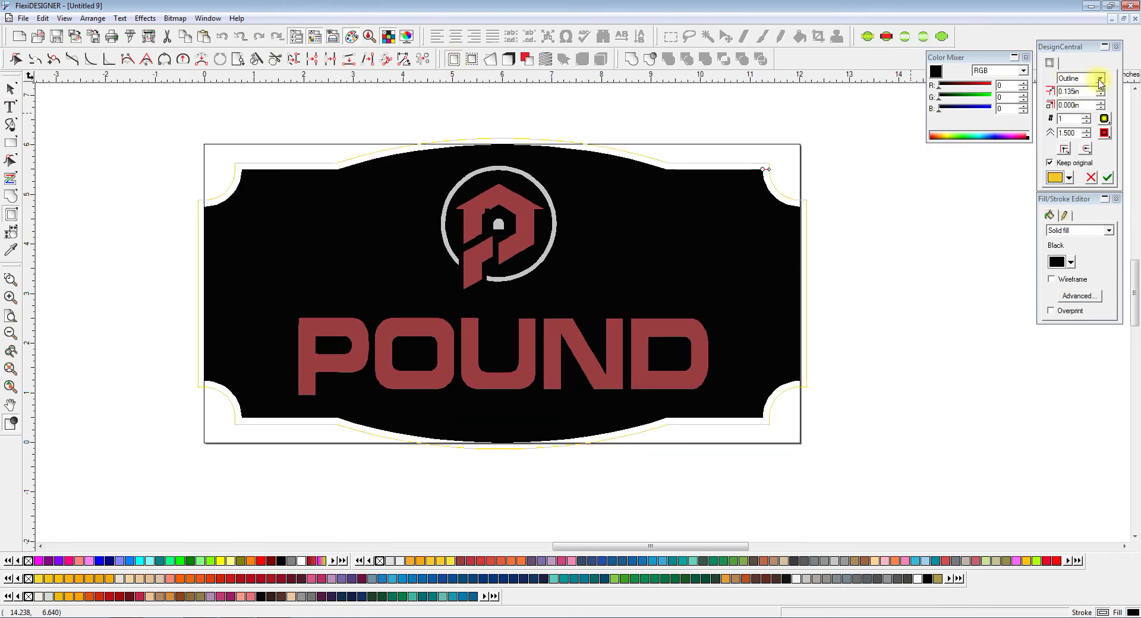
left_click(1100, 78)
left_click(1076, 96)
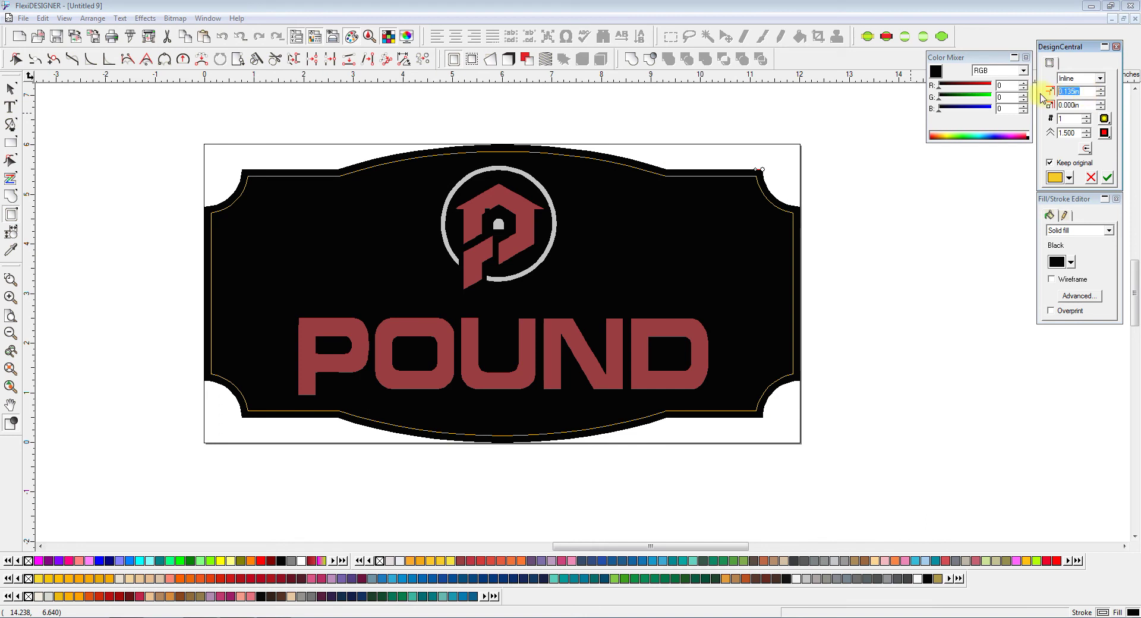
key("BackSpace")
type(".1")
key("Tab")
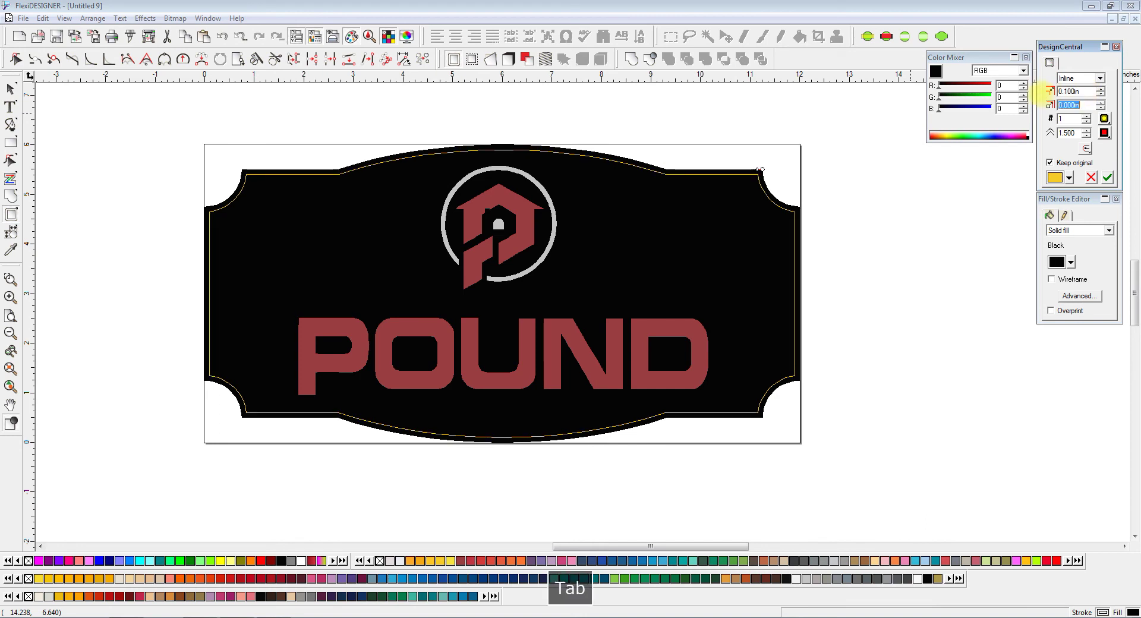
Set the inline's offset from the sign edge to 0.175 in and apply it, keeping the original shape.
type(".1")
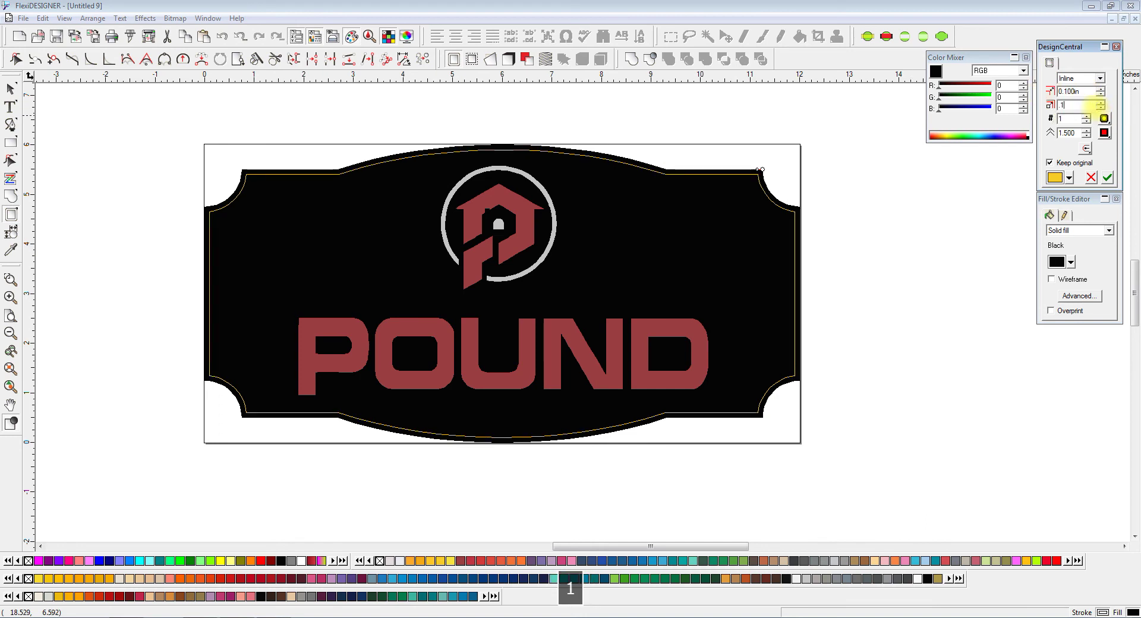
type("00")
key("Tab")
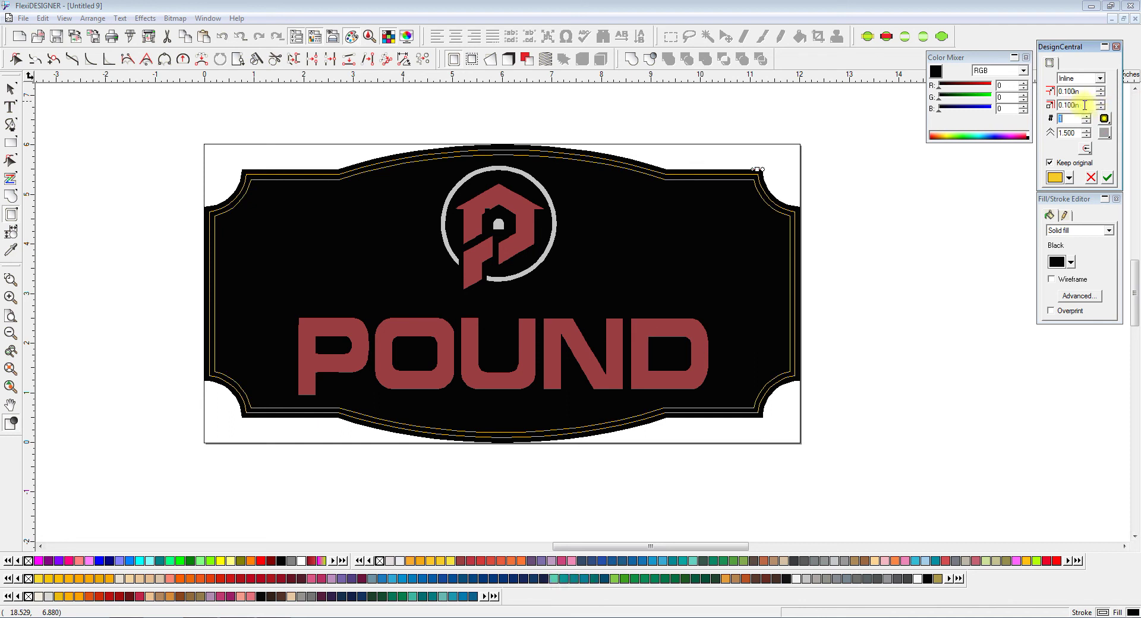
type(".175")
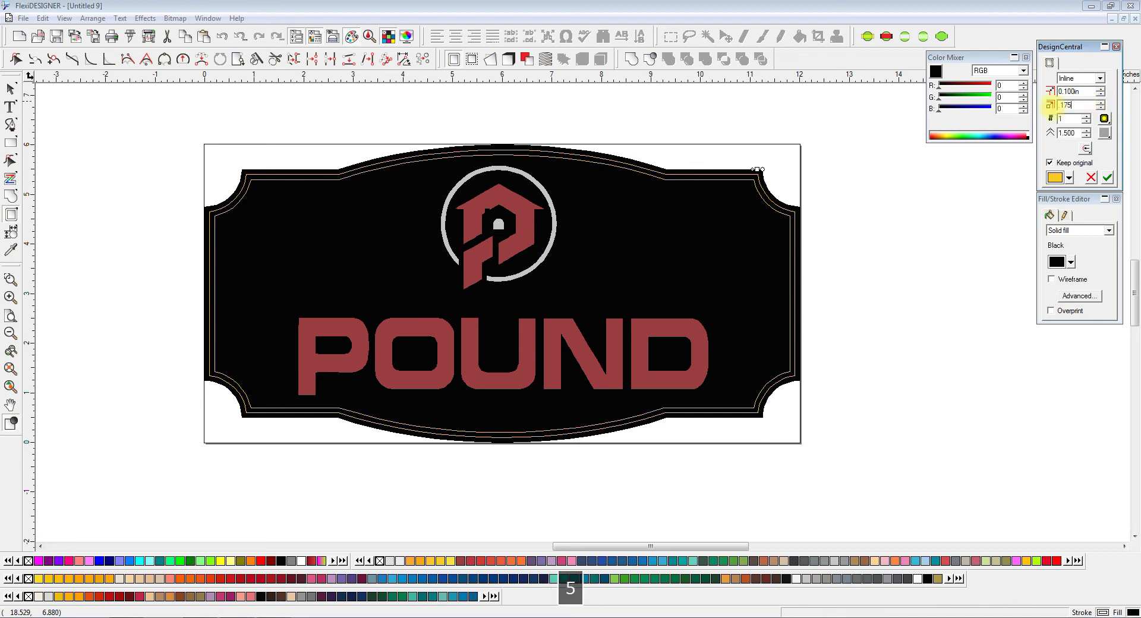
key("Tab")
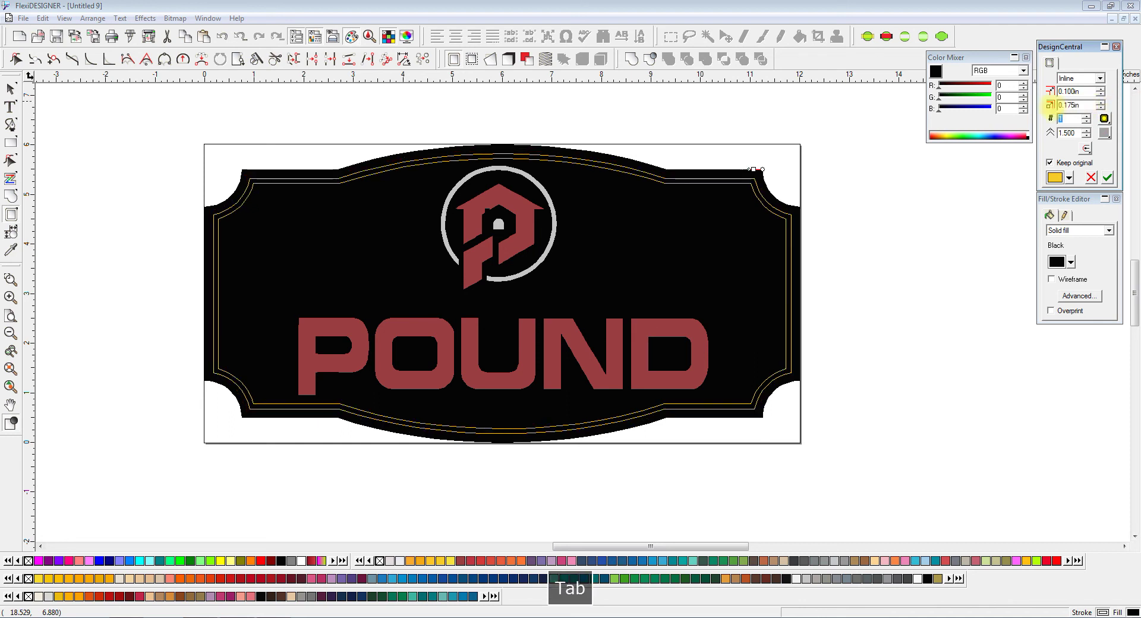
left_click(1107, 177)
Recolour the inline border Dark Red by sampling the POUND lettering with the eyedropper, and deselect it.
left_click(786, 223)
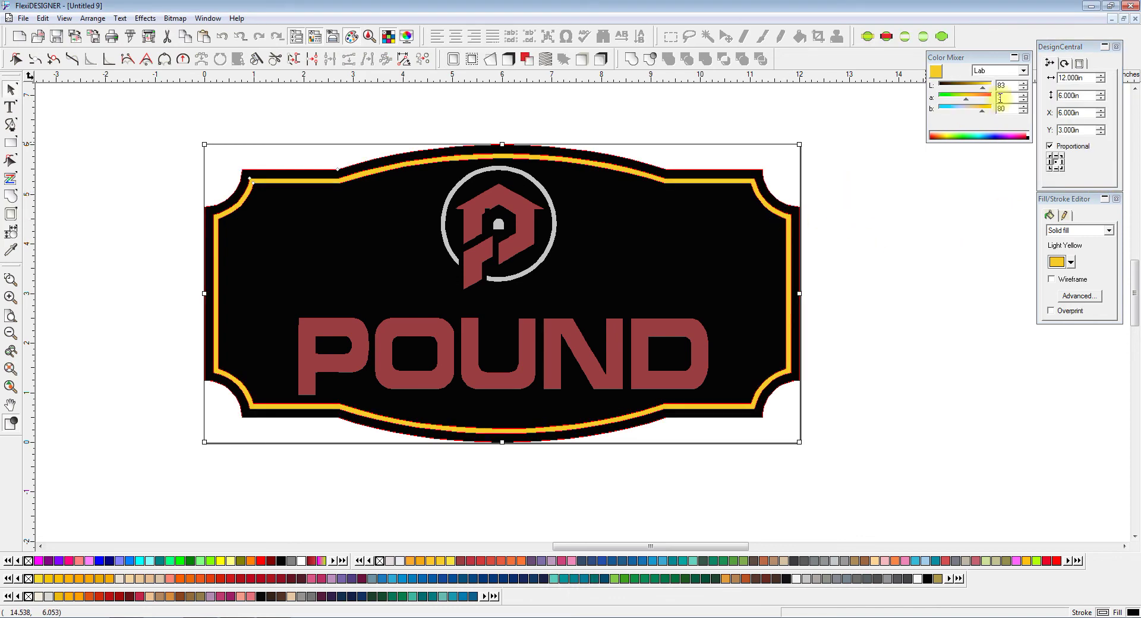
left_click(1080, 63)
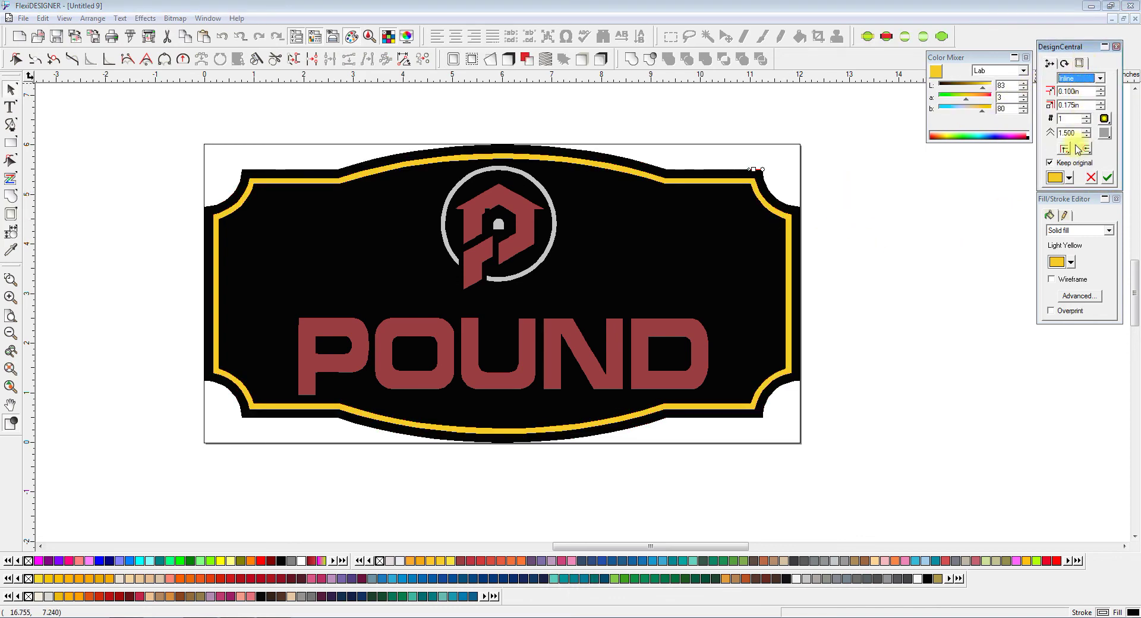
left_click(933, 214)
left_click(768, 205)
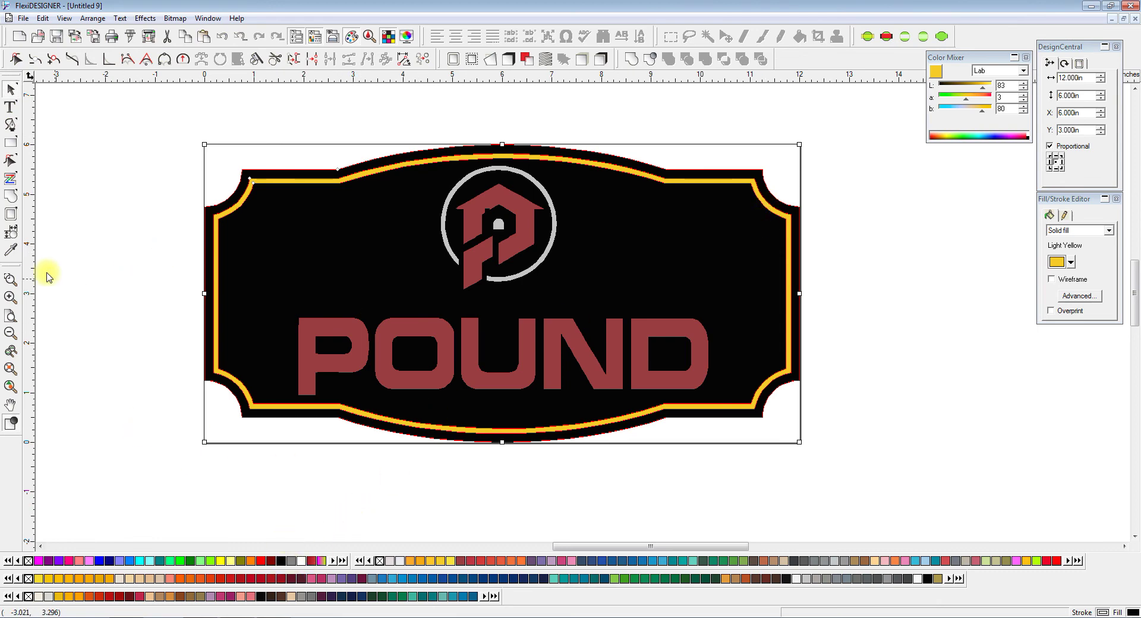
left_click(10, 250)
left_click(306, 327)
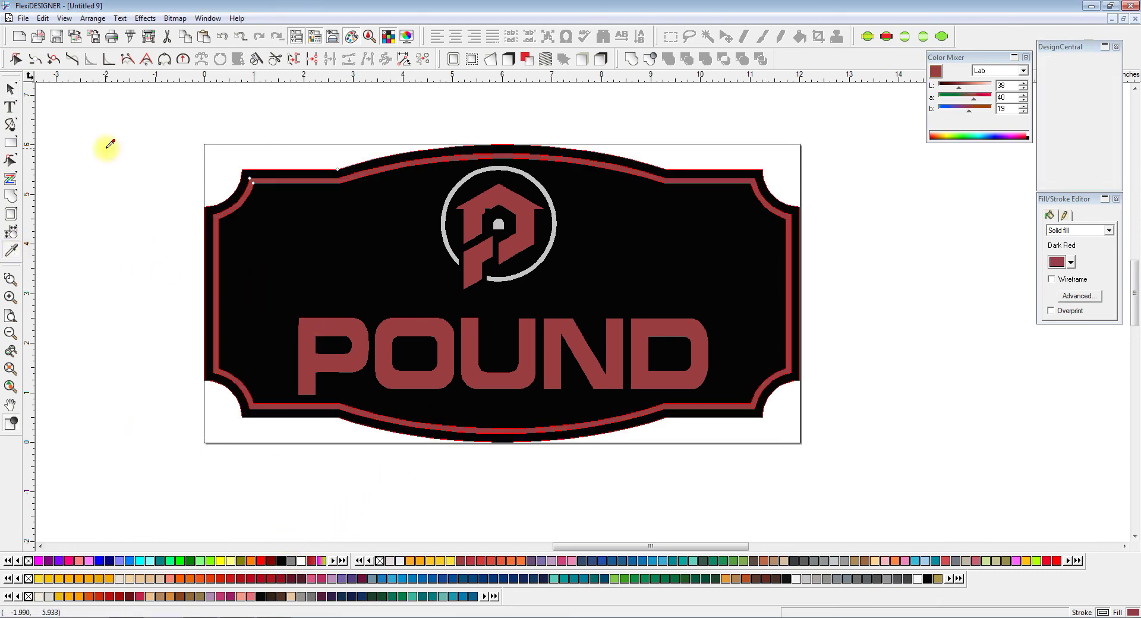
left_click(11, 88)
left_click(84, 158)
scroll(245, 278, "down", 2)
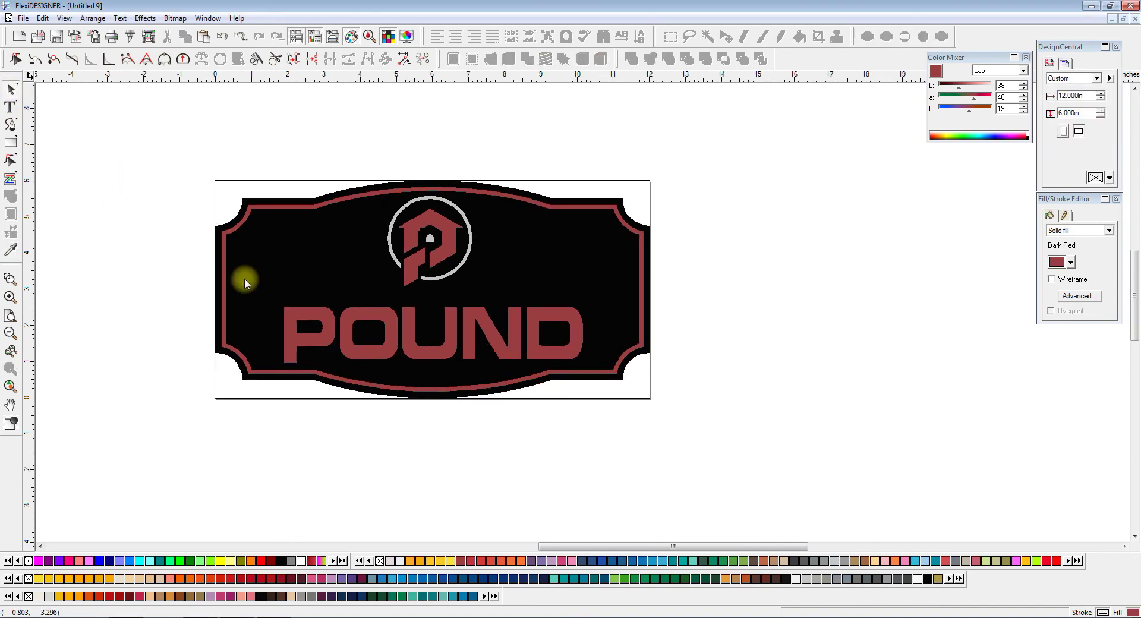
scroll(244, 279, "up", 2)
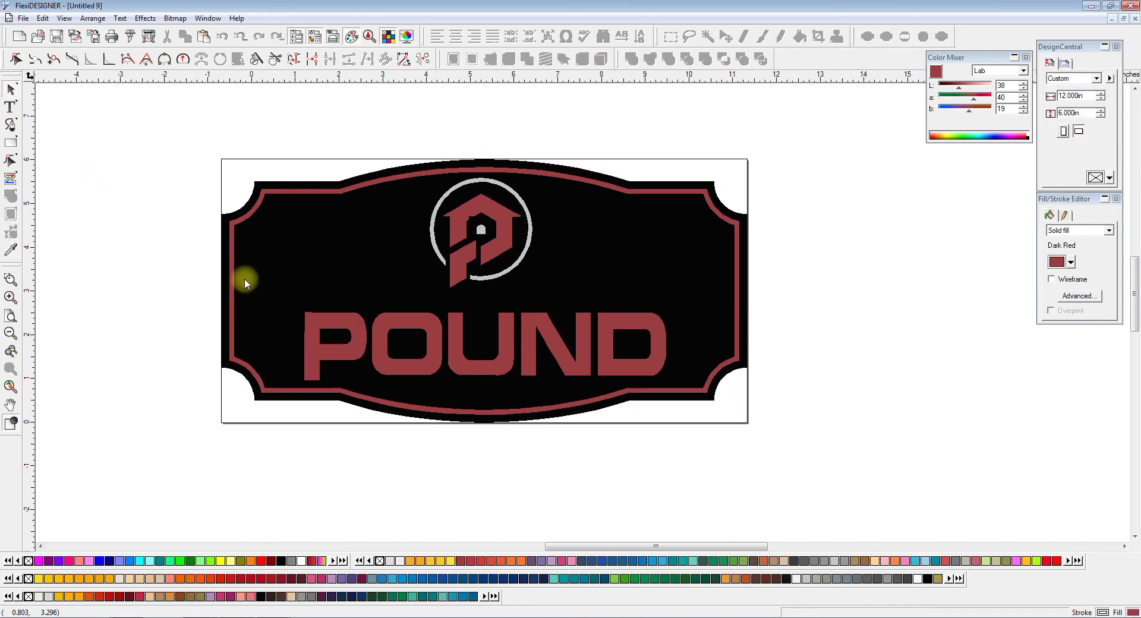
scroll(245, 278, "up", 2)
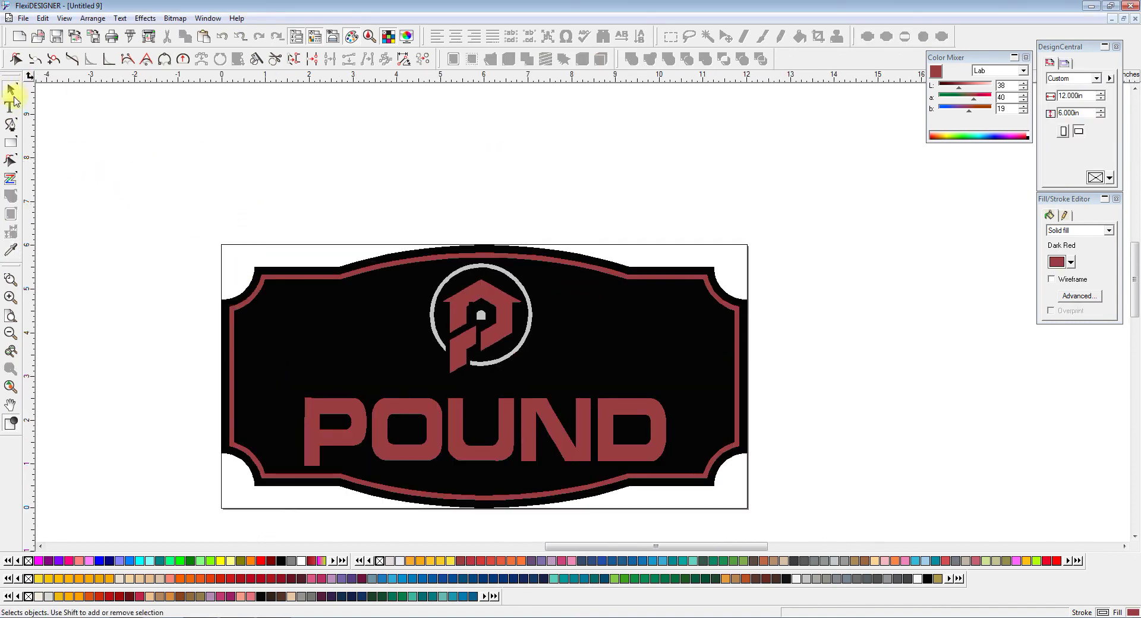
scroll(126, 164, "down", 2)
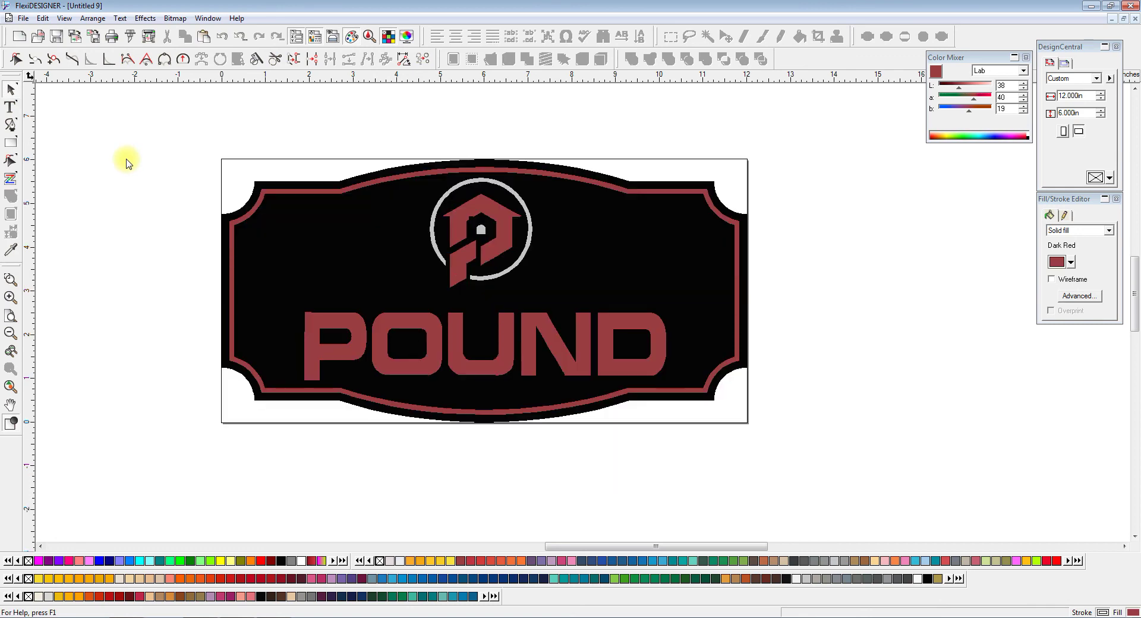